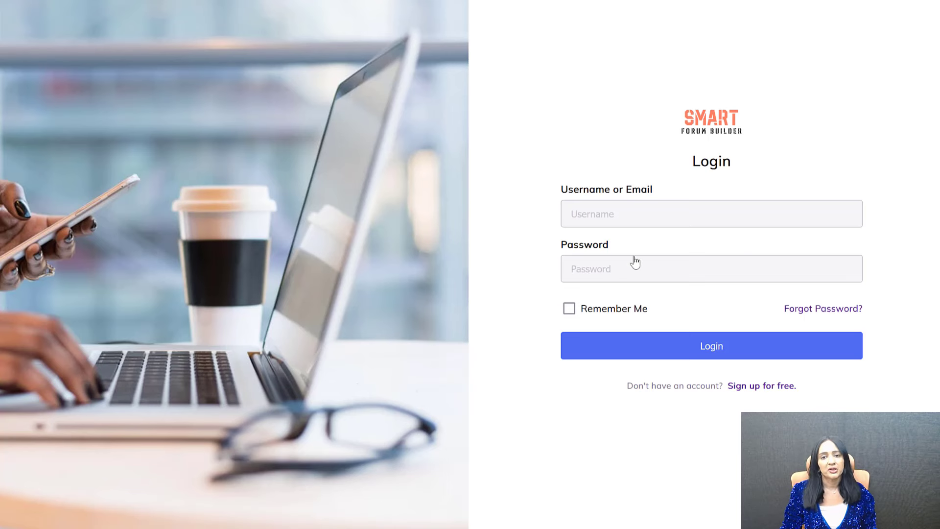
Log in, confirm the private Announcements forum denies access, then return to Start Here.
{"action": "left_click", "coordinate": [719, 350]}
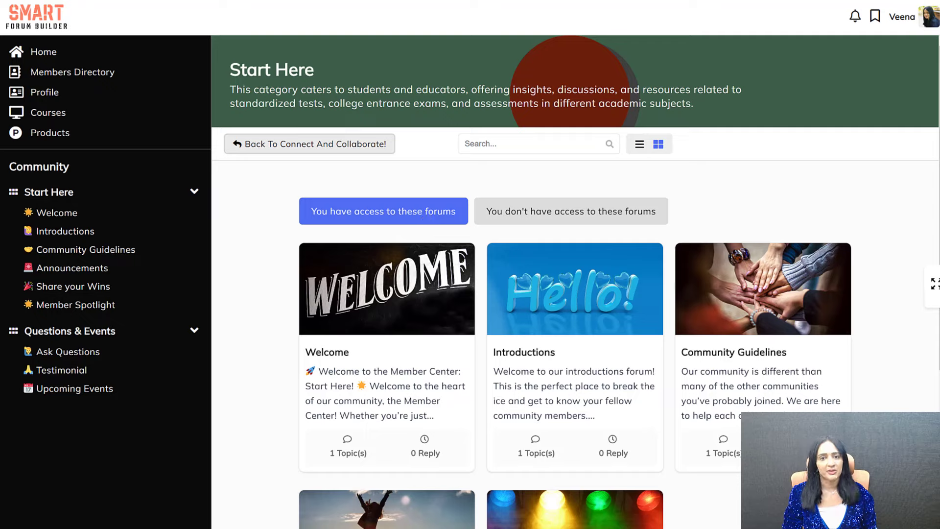
{"action": "scroll", "coordinate": [576, 282], "scroll_direction": "down", "scroll_amount": 2}
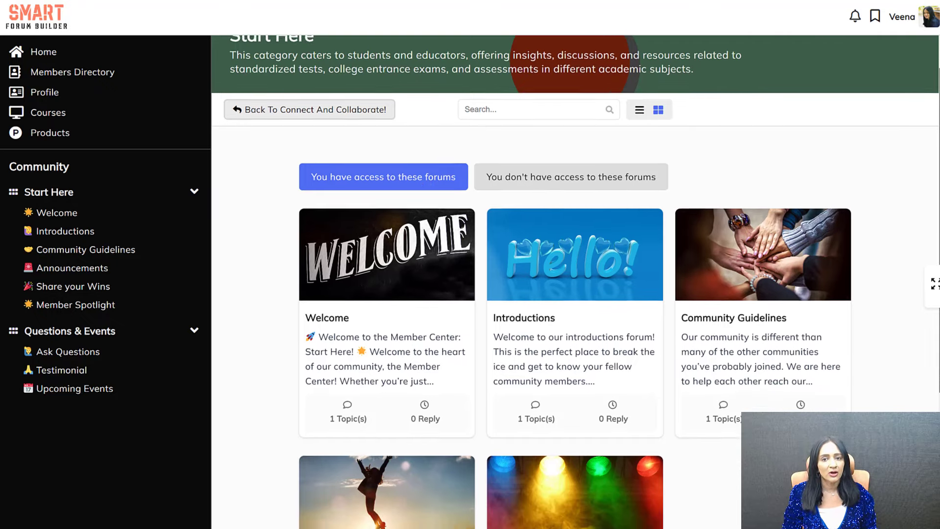
{"action": "scroll", "coordinate": [483, 318], "scroll_direction": "down", "scroll_amount": 3}
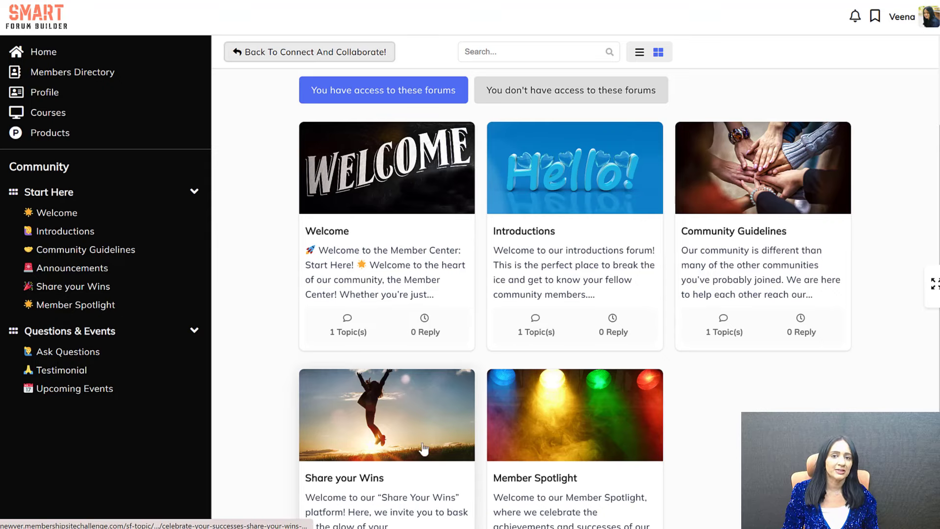
{"action": "left_click", "coordinate": [578, 104]}
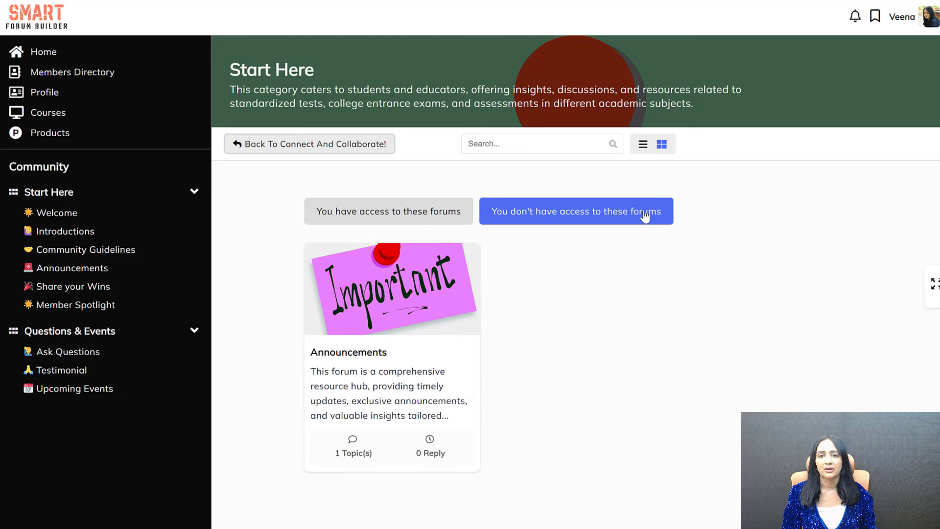
{"action": "left_click", "coordinate": [389, 312]}
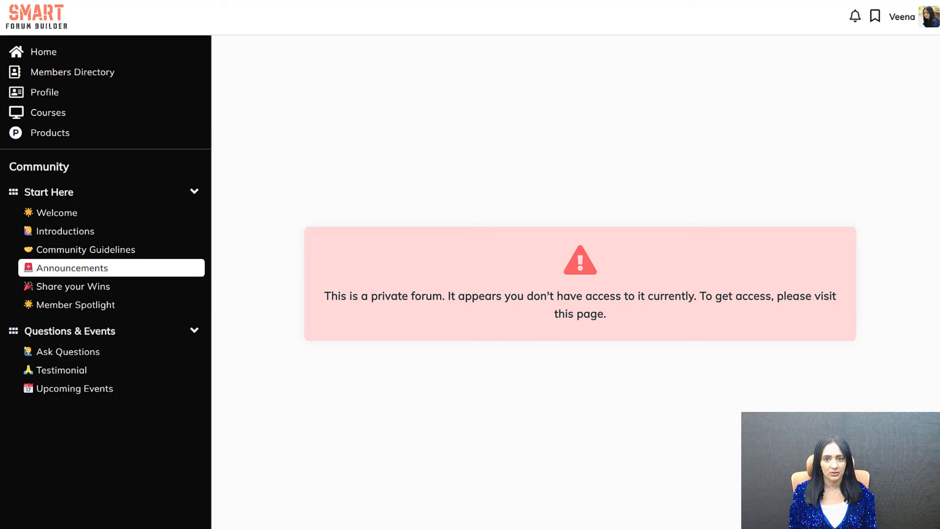
{"action": "key", "text": "alt+Left"}
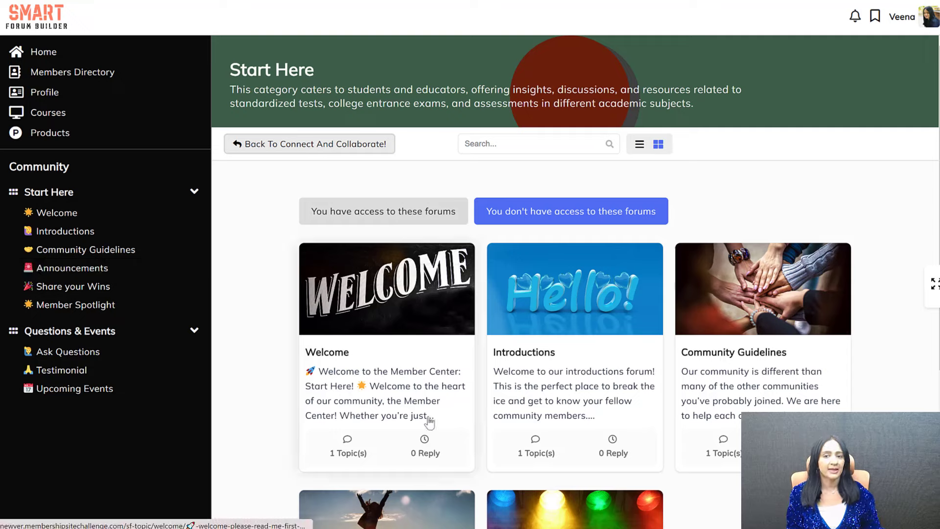
Open and look through the Introductions forum.
{"action": "scroll", "coordinate": [440, 406], "scroll_direction": "down", "scroll_amount": 1}
{"action": "left_click", "coordinate": [497, 329]}
{"action": "scroll", "coordinate": [368, 283], "scroll_direction": "down", "scroll_amount": 4}
{"action": "scroll", "coordinate": [368, 283], "scroll_direction": "up", "scroll_amount": 4}
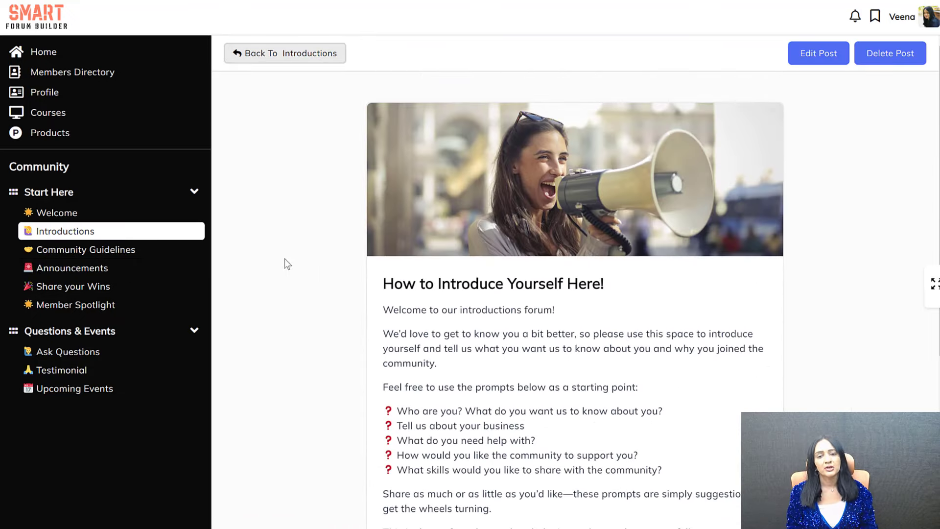
Read the 'Shining a Light on Your Success!' post in Member Spotlight, then return to Community.
{"action": "left_click", "coordinate": [73, 304]}
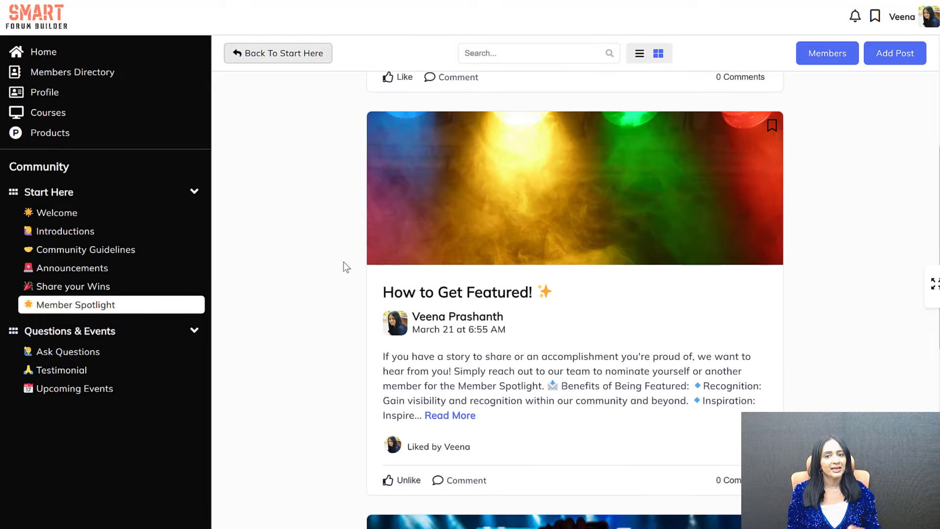
{"action": "scroll", "coordinate": [344, 264], "scroll_direction": "down", "scroll_amount": 7}
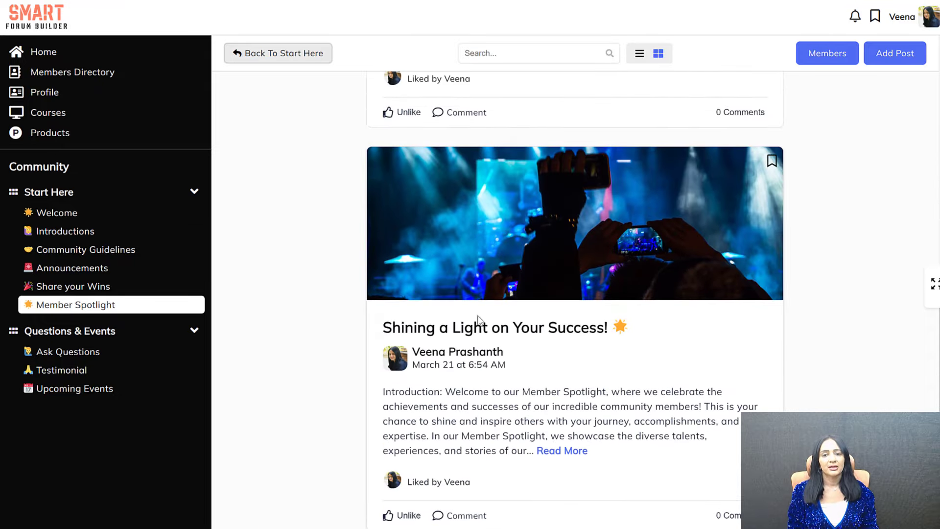
{"action": "left_click", "coordinate": [445, 328]}
{"action": "scroll", "coordinate": [332, 305], "scroll_direction": "down", "scroll_amount": 5}
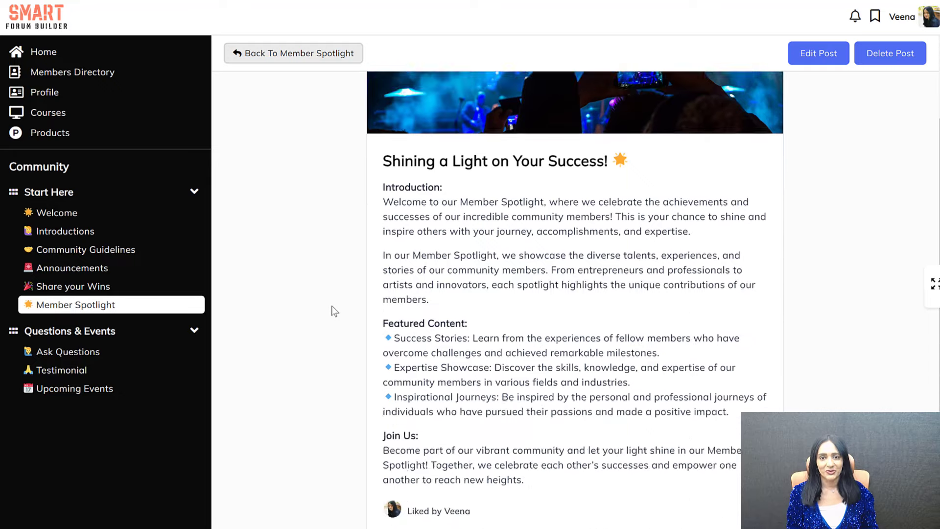
{"action": "scroll", "coordinate": [334, 307], "scroll_direction": "up", "scroll_amount": 5}
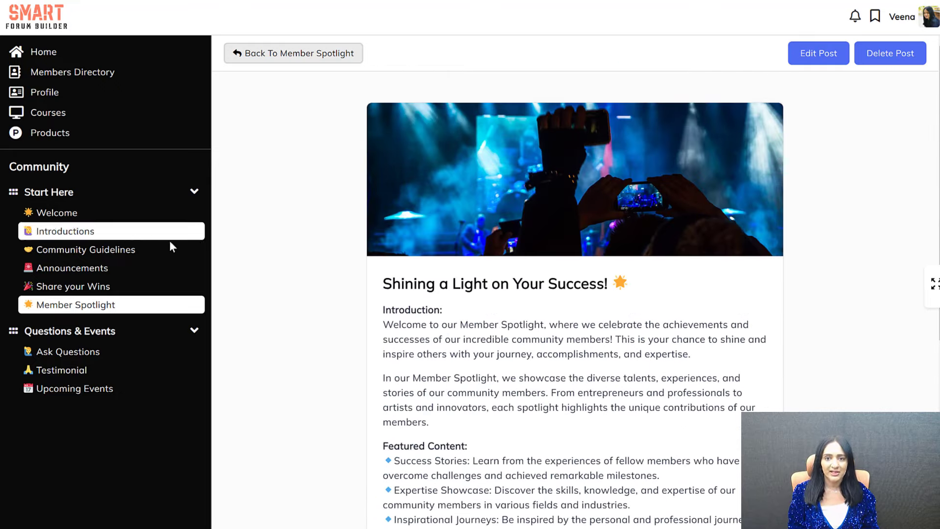
{"action": "left_click", "coordinate": [50, 170]}
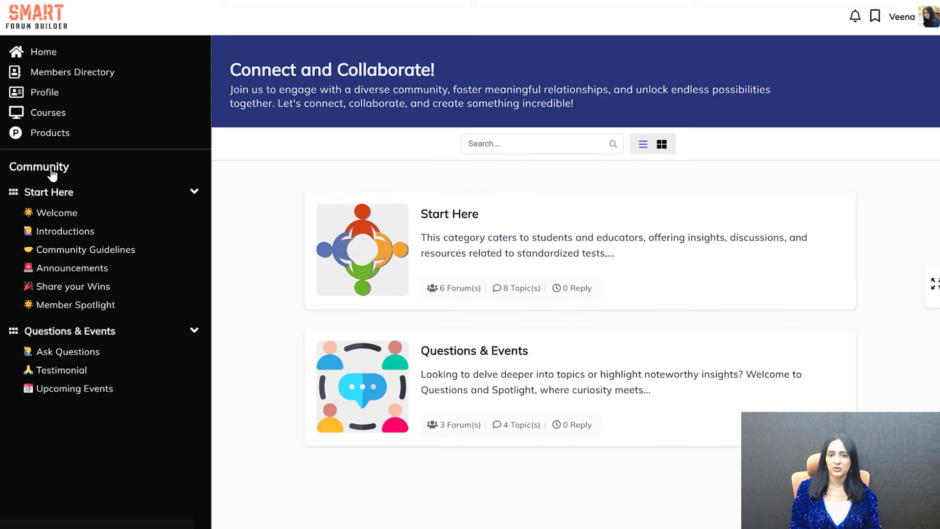
{"action": "left_click", "coordinate": [446, 226]}
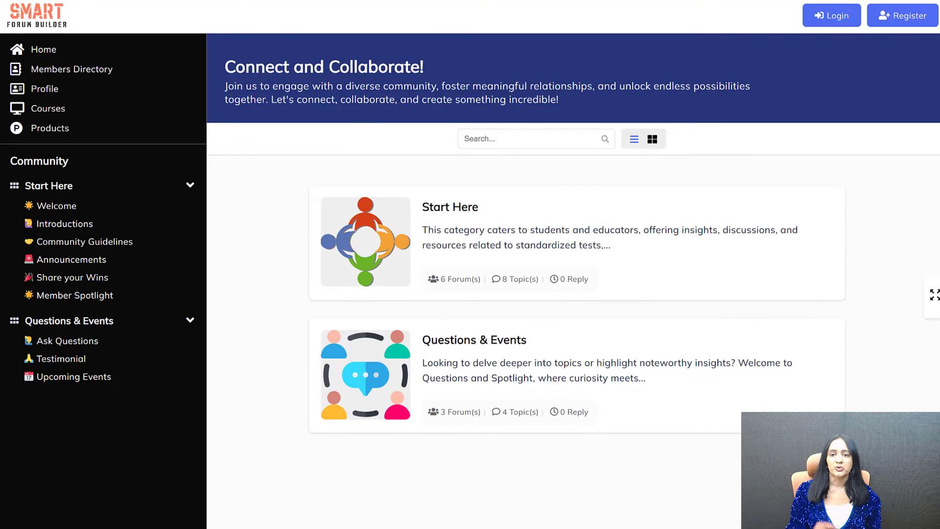
Open the Register form from the logged-out Community page.
{"action": "left_click", "coordinate": [902, 21]}
Enter the new member's first name and last name in the Register form.
{"action": "left_click", "coordinate": [538, 165]}
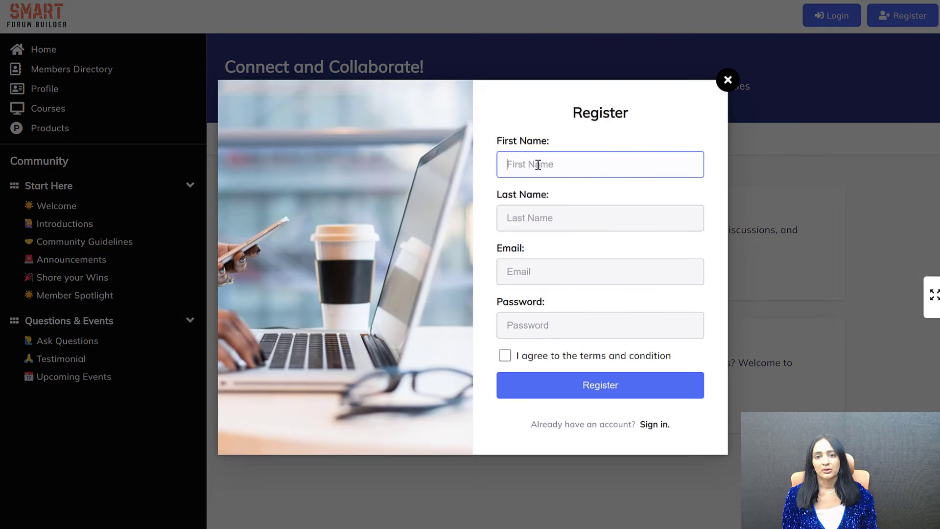
{"action": "key", "text": "Tab"}
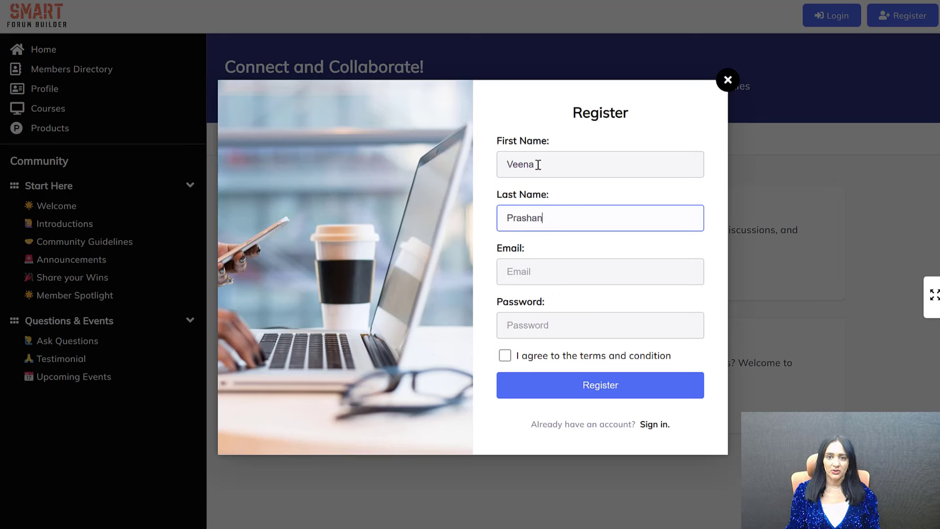
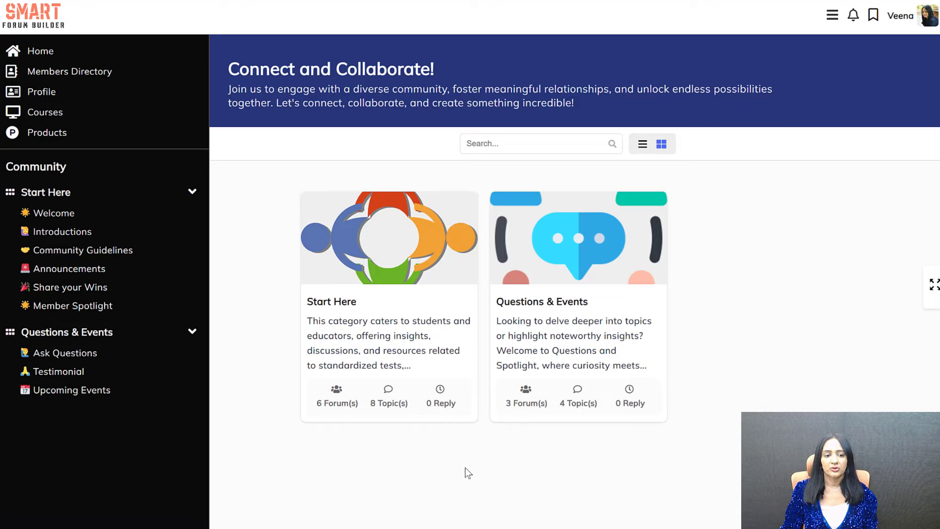
Browse the Welcome, Introductions, Announcements, Share your Wins and Member Spotlight forums.
{"action": "left_click", "coordinate": [61, 220]}
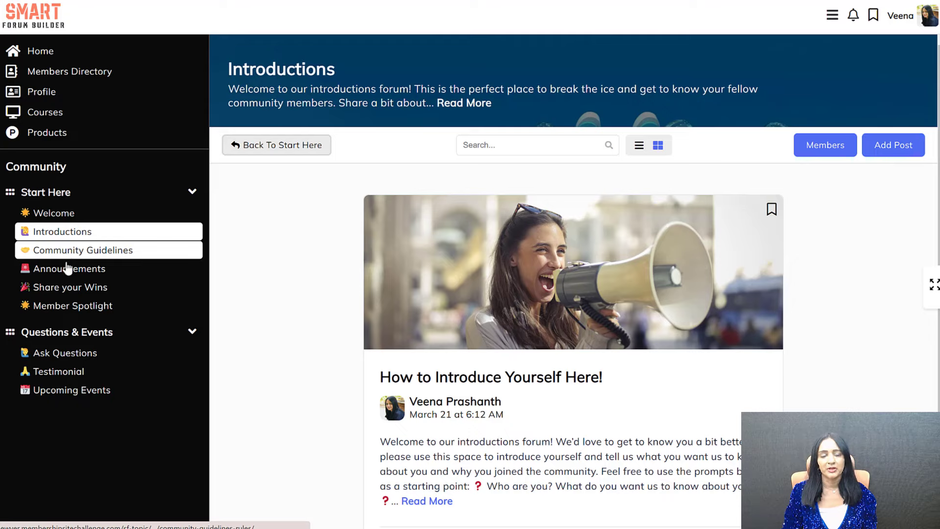
{"action": "left_click", "coordinate": [66, 268]}
{"action": "left_click", "coordinate": [67, 287]}
{"action": "left_click", "coordinate": [65, 306]}
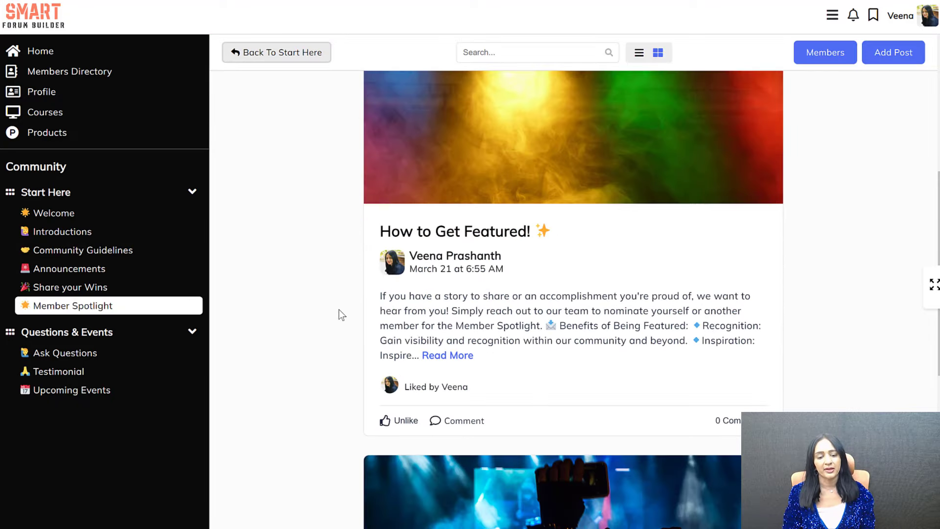
Disable the Welcome and Introductions forums in the admin Forums list.
{"action": "scroll", "coordinate": [342, 315], "scroll_direction": "down", "scroll_amount": 7}
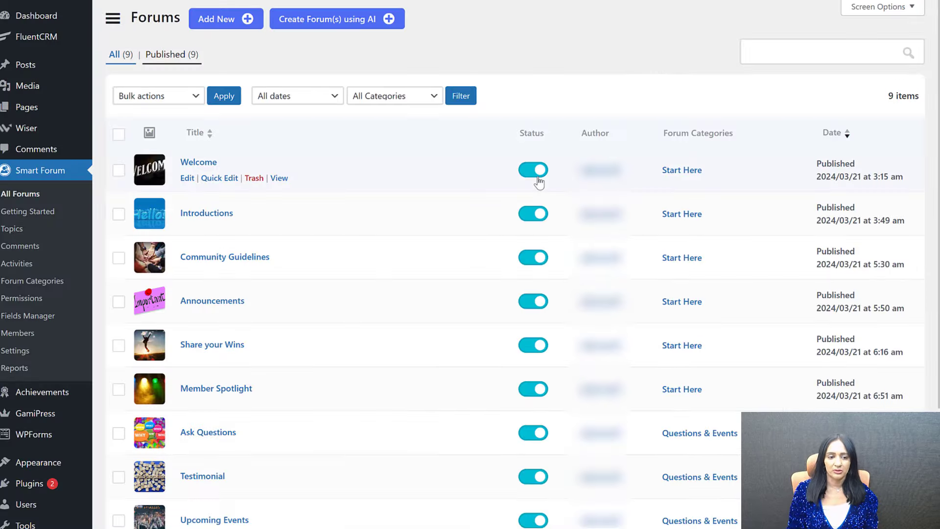
{"action": "left_click", "coordinate": [533, 177]}
{"action": "left_click", "coordinate": [526, 225]}
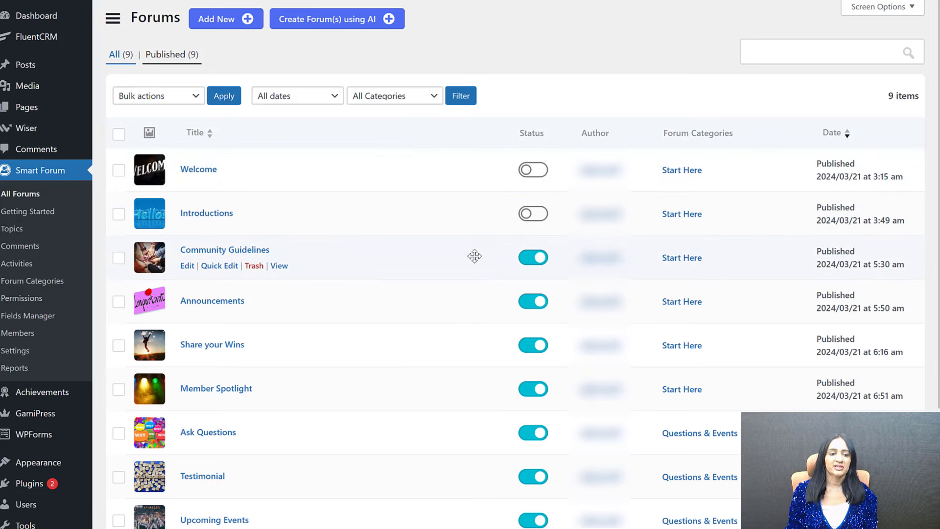
Switch off the Community Guidelines forum's status in All Forums.
{"action": "left_click", "coordinate": [537, 258]}
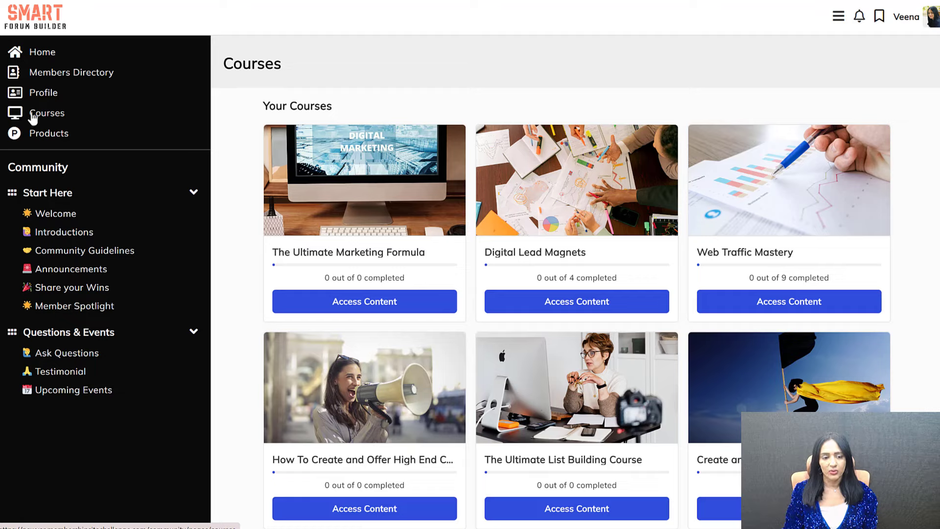
View the member's Products page, then go back to Courses and scroll through it.
{"action": "left_click", "coordinate": [44, 135]}
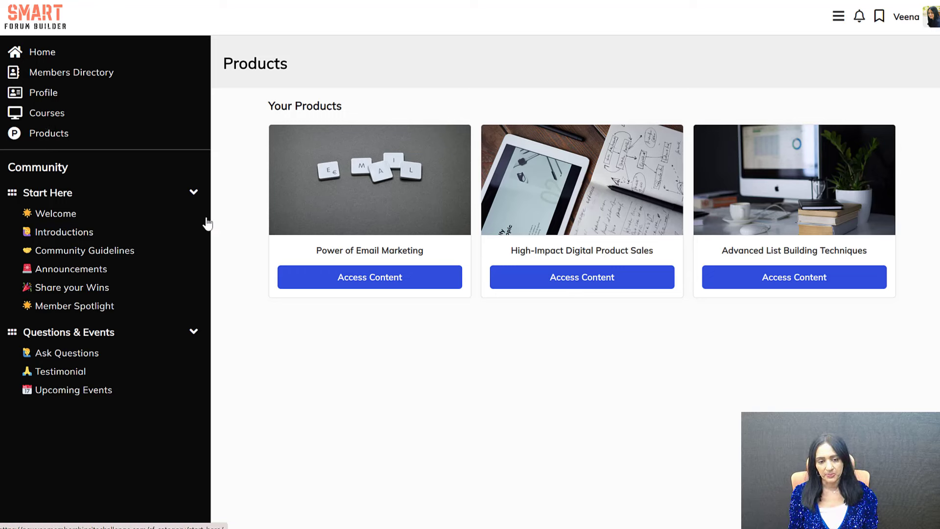
{"action": "left_click", "coordinate": [29, 112]}
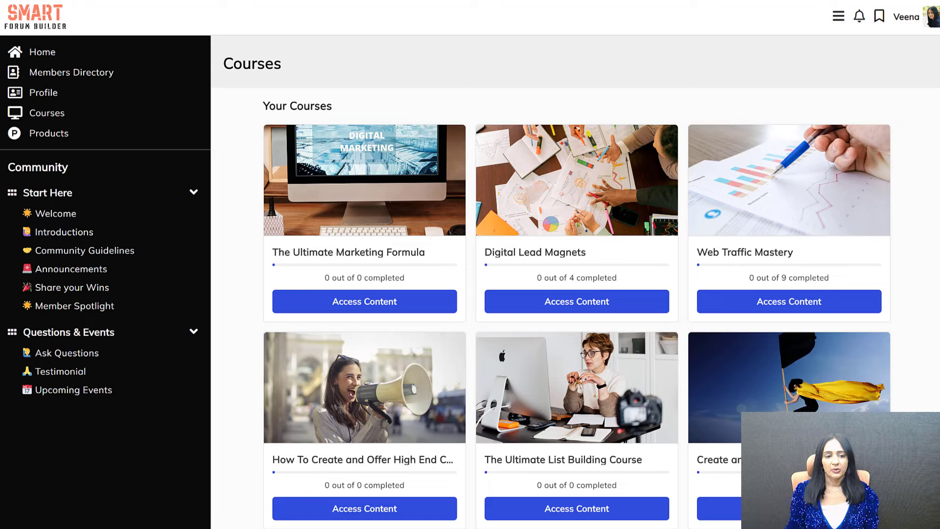
{"action": "scroll", "coordinate": [933, 222], "scroll_direction": "down", "scroll_amount": 1}
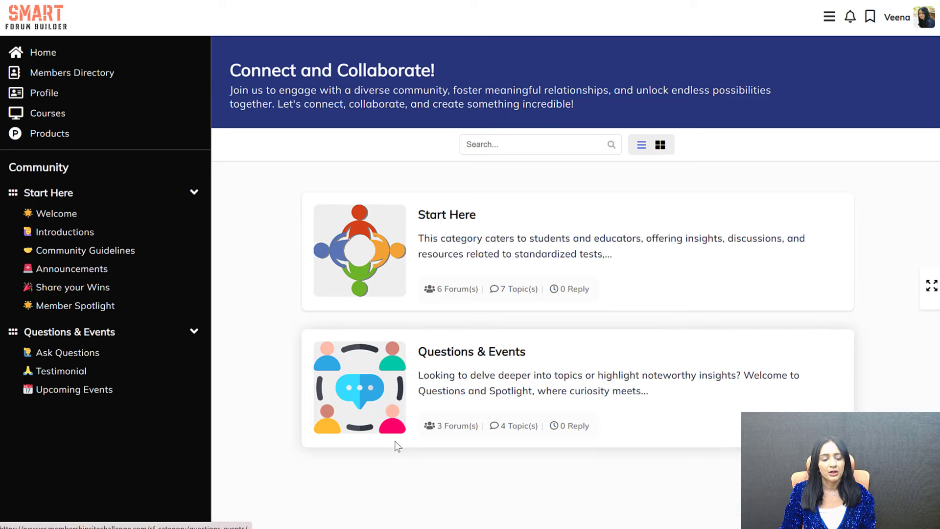
Open Start Here and scroll through its six accessible forums, including Announcements.
{"action": "left_click", "coordinate": [433, 216]}
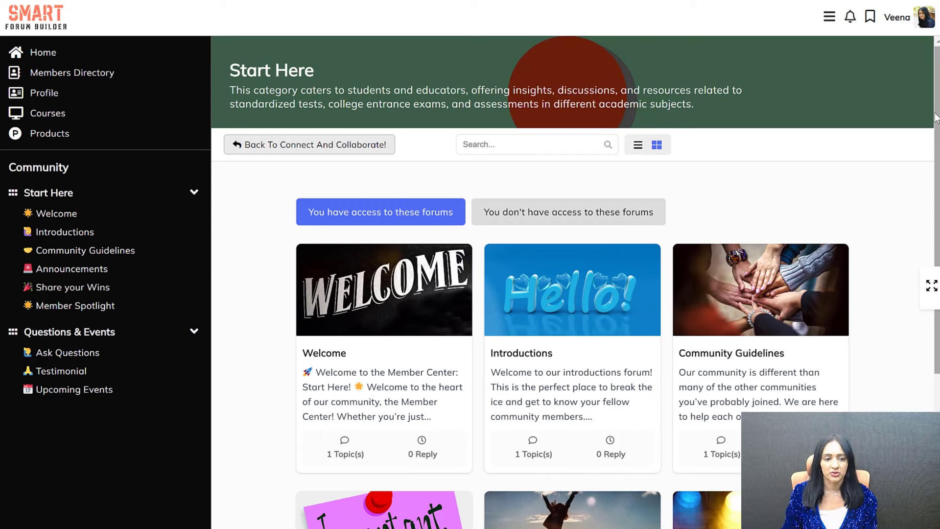
{"action": "left_click_drag", "start_coordinate": [936, 117], "coordinate": [935, 181]}
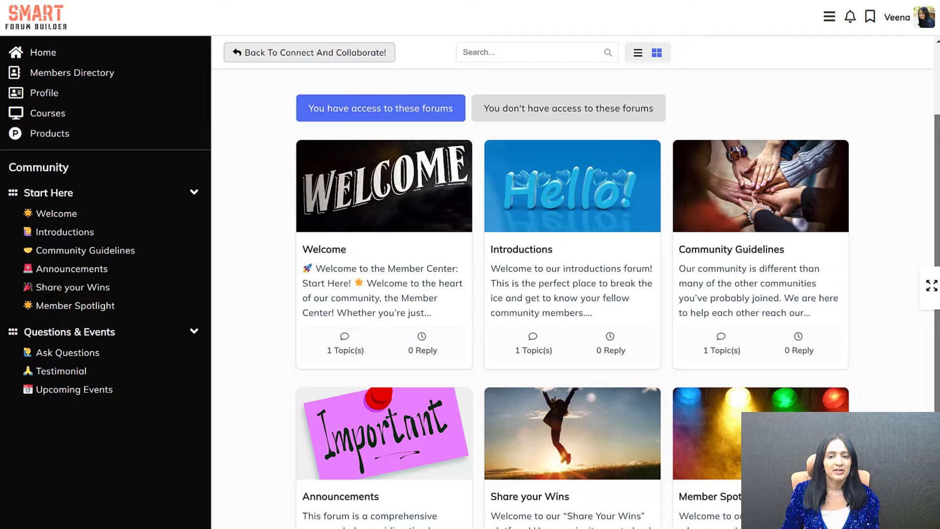
{"action": "left_click_drag", "start_coordinate": [934, 157], "coordinate": [931, 171]}
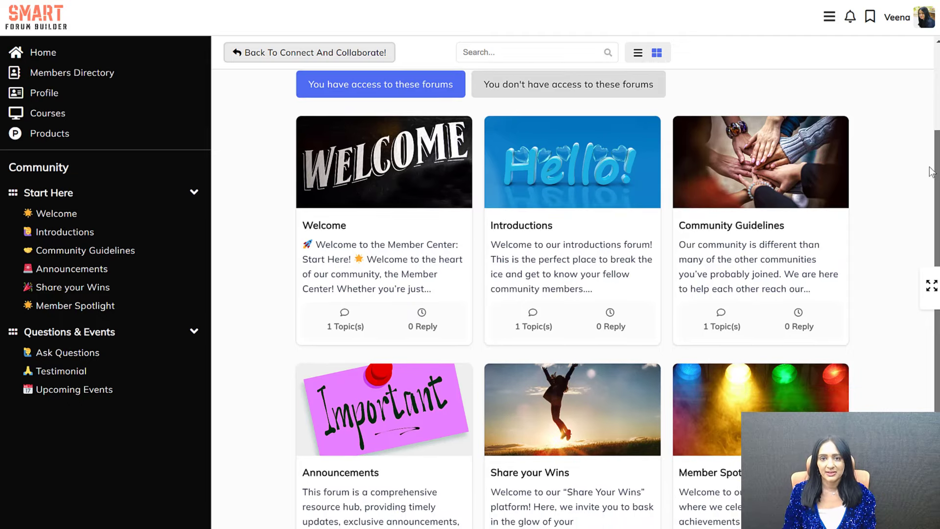
{"action": "scroll", "coordinate": [931, 172], "scroll_direction": "down", "scroll_amount": 1}
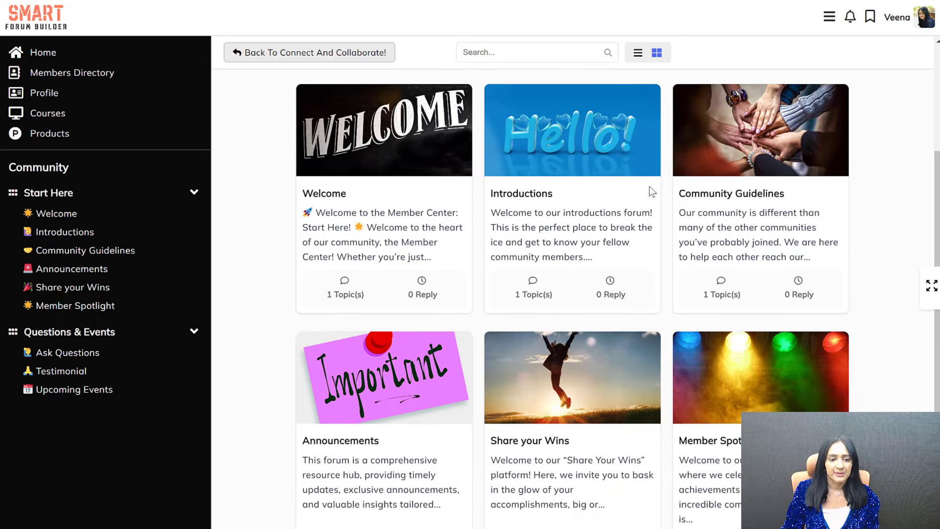
{"action": "scroll", "coordinate": [233, 204], "scroll_direction": "up", "scroll_amount": 3}
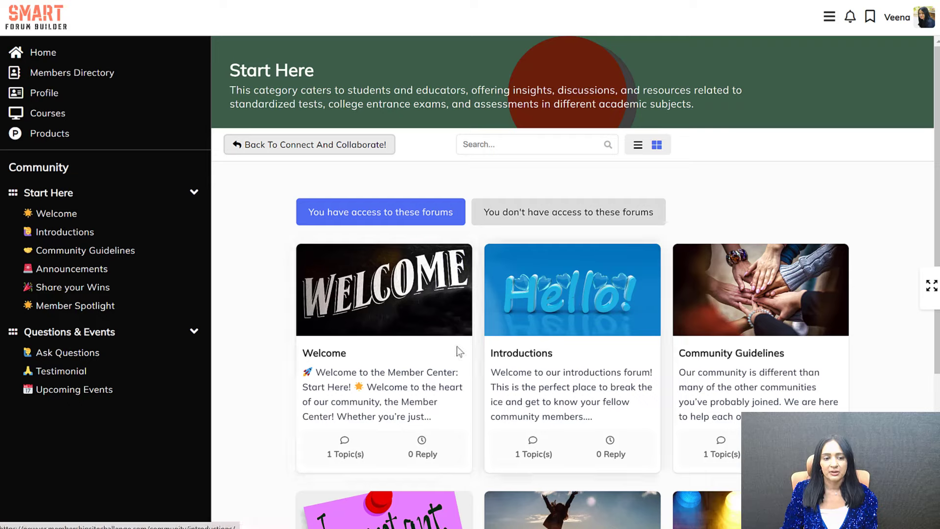
{"action": "scroll", "coordinate": [458, 348], "scroll_direction": "down", "scroll_amount": 3}
{"action": "scroll", "coordinate": [467, 374], "scroll_direction": "down", "scroll_amount": 2}
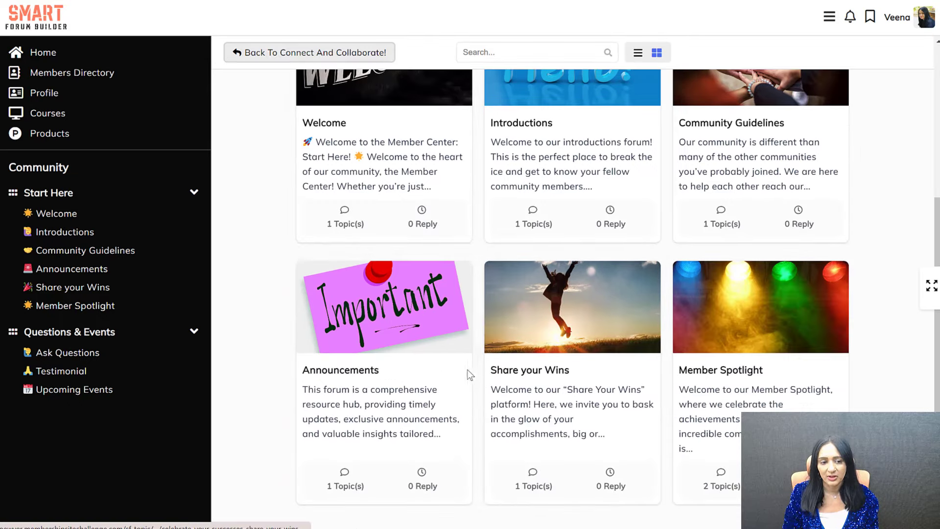
{"action": "scroll", "coordinate": [292, 311], "scroll_direction": "up", "scroll_amount": 4}
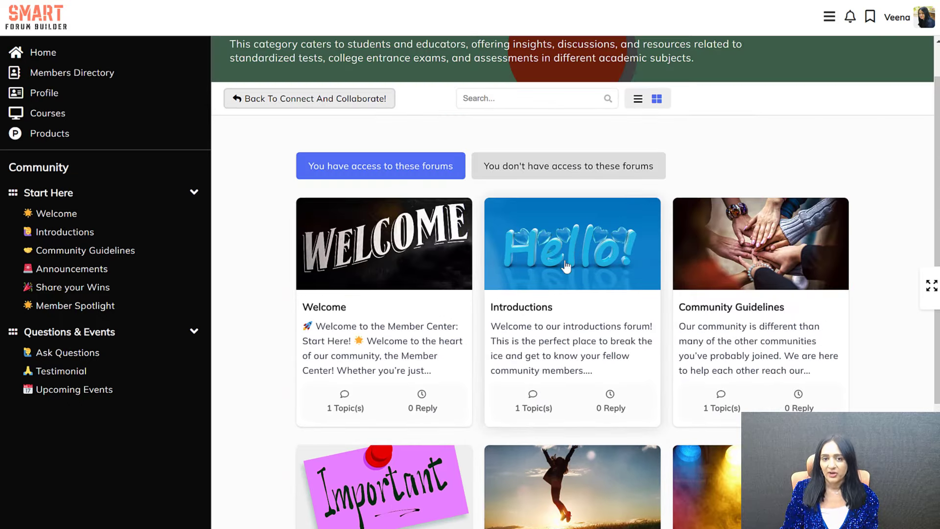
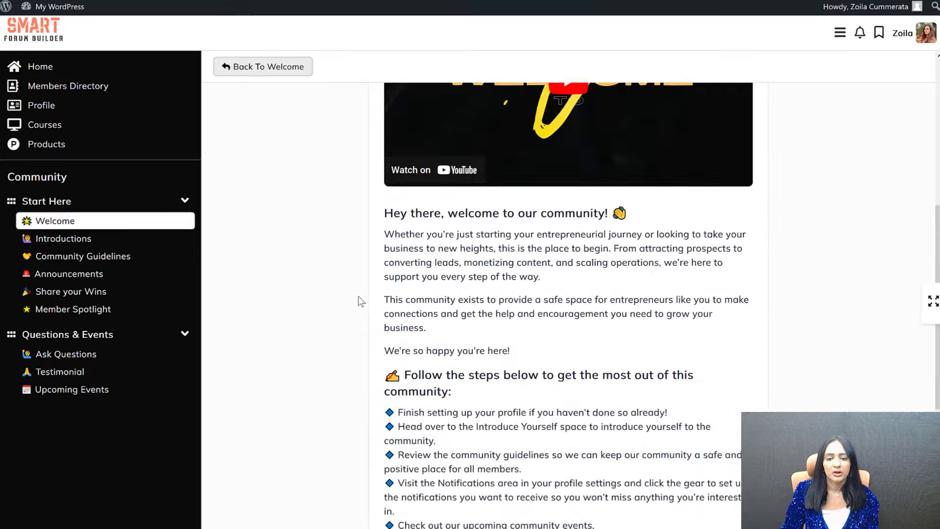
Post the comment 'Excited to join this community!' under the Welcome post, fixing a typo along the way.
{"action": "scroll", "coordinate": [360, 303], "scroll_direction": "down", "scroll_amount": 5}
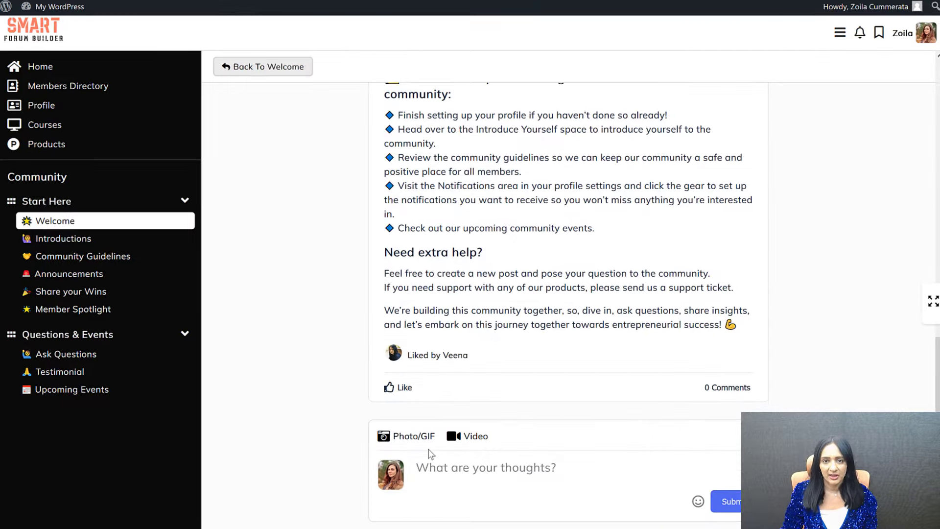
{"action": "left_click", "coordinate": [451, 478]}
{"action": "type", "text": "Excited to h"}
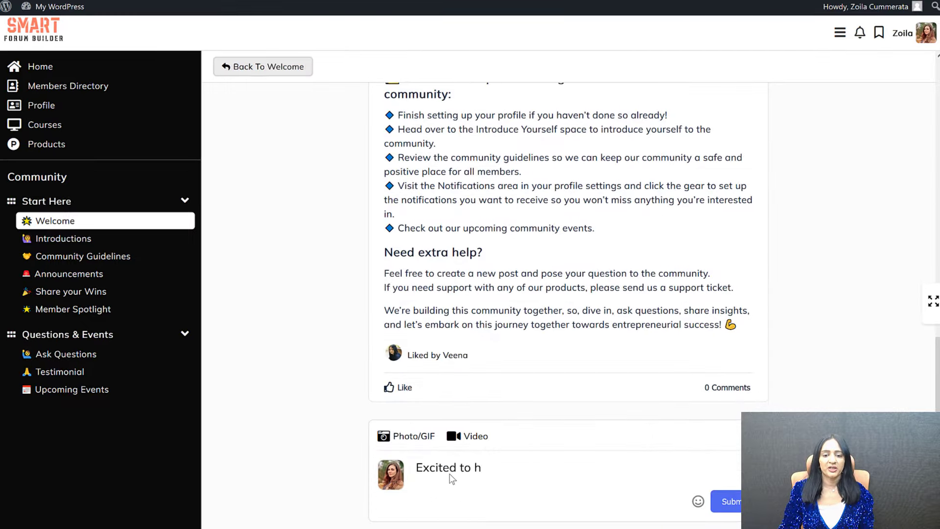
{"action": "key", "text": "BackSpace"}
{"action": "type", "text": "jo"}
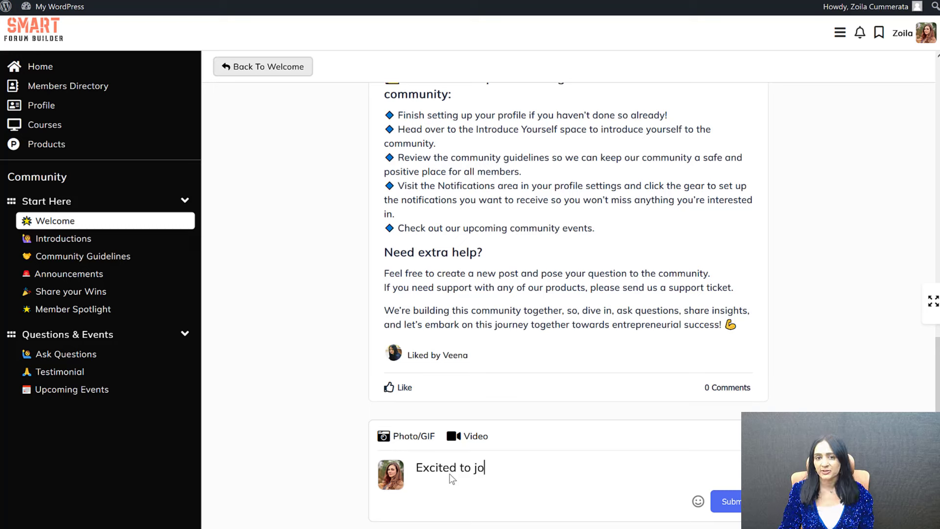
{"action": "type", "text": "in this community!"}
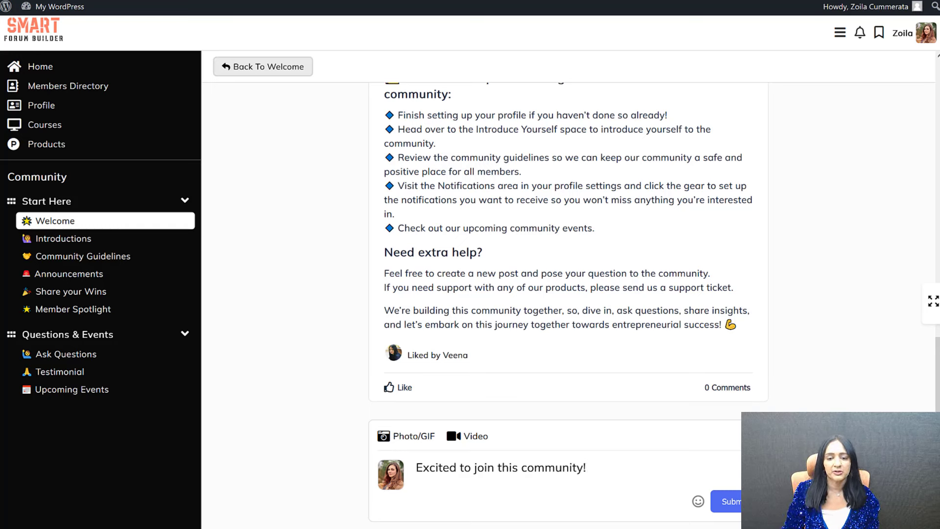
{"action": "left_click", "coordinate": [730, 500]}
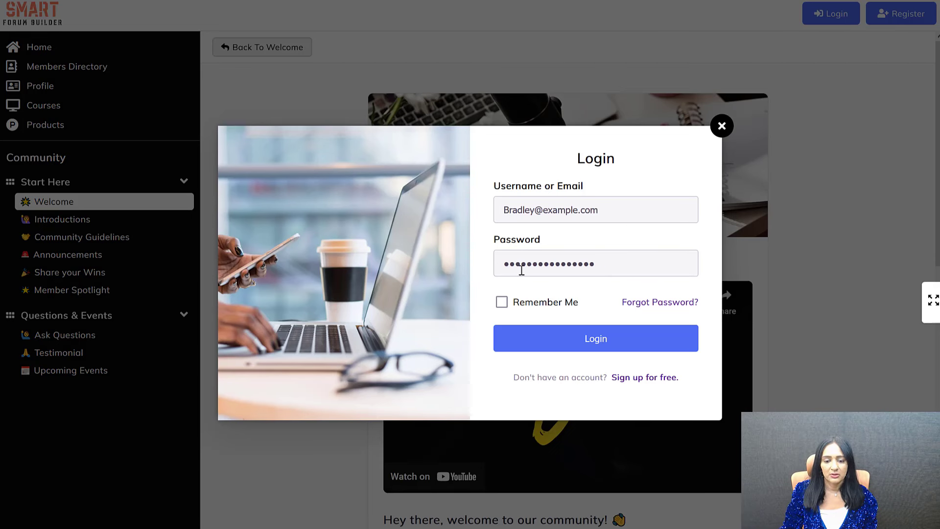
Log in as the second member, like the Welcome topic and write the comment 'Great to be here!'.
{"action": "left_click", "coordinate": [606, 348]}
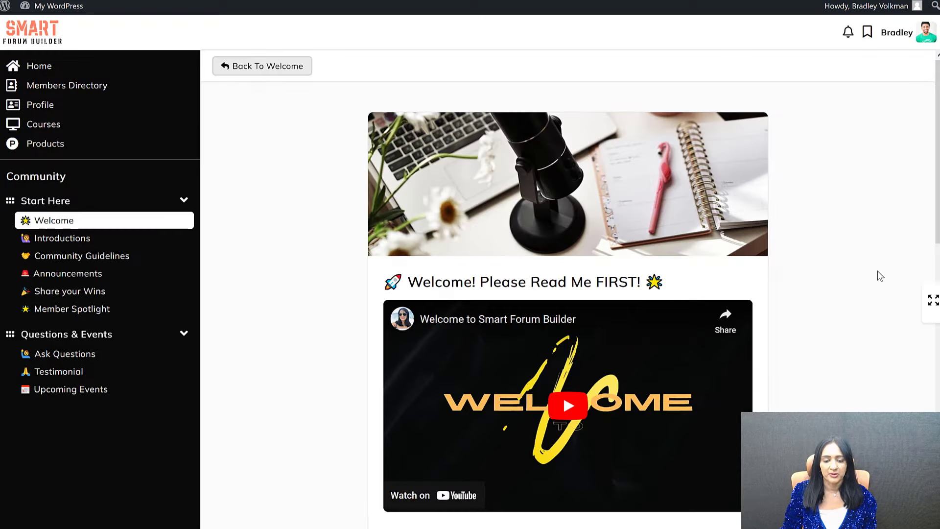
{"action": "left_click_drag", "start_coordinate": [935, 90], "coordinate": [916, 304]}
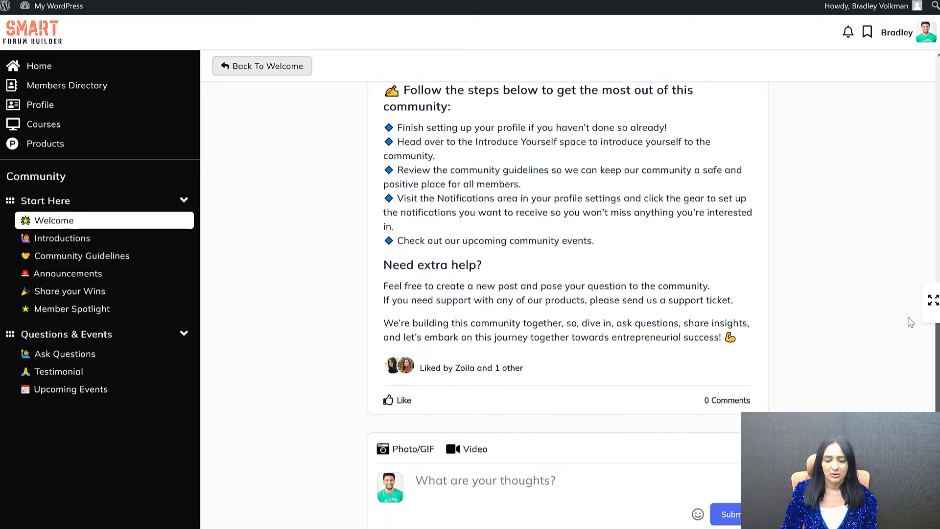
{"action": "left_click", "coordinate": [403, 399]}
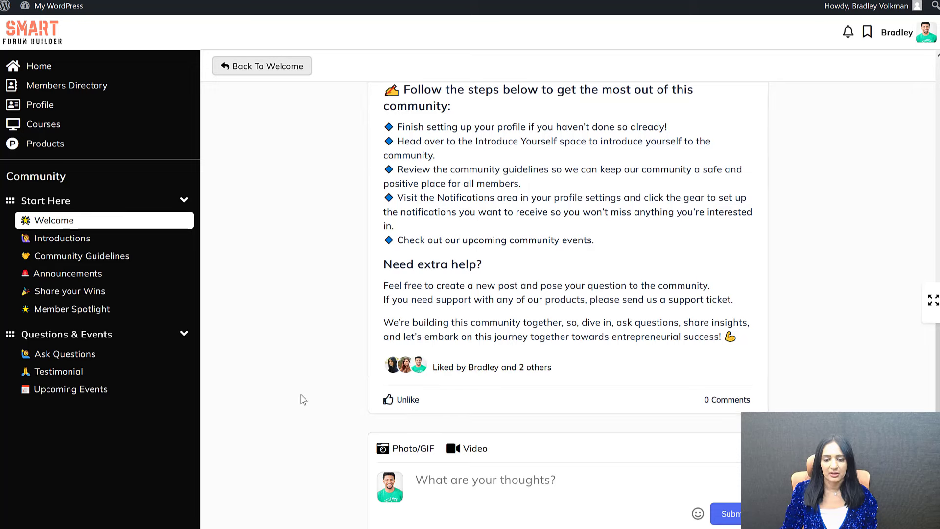
{"action": "left_click", "coordinate": [437, 481]}
{"action": "type", "text": "Great to be here"}
{"action": "type", "text": "!"}
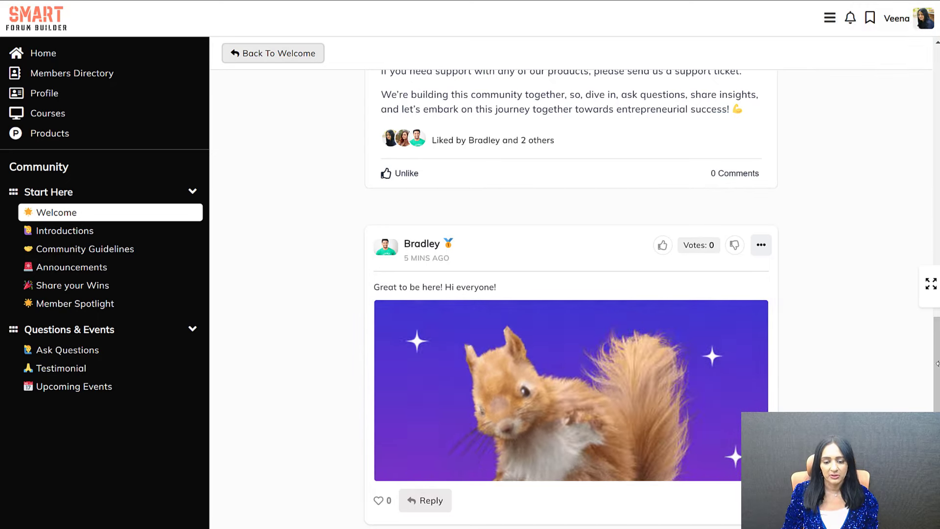
{"action": "scroll", "coordinate": [571, 293], "scroll_direction": "down", "scroll_amount": 3}
{"action": "scroll", "coordinate": [570, 293], "scroll_direction": "up", "scroll_amount": 1}
{"action": "scroll", "coordinate": [925, 206], "scroll_direction": "up", "scroll_amount": 10}
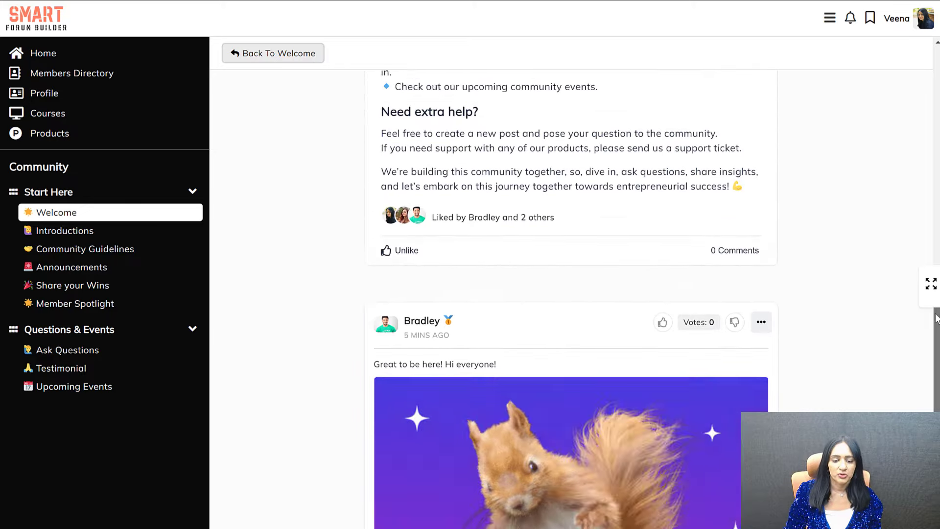
{"action": "scroll", "coordinate": [924, 205], "scroll_direction": "up", "scroll_amount": 8}
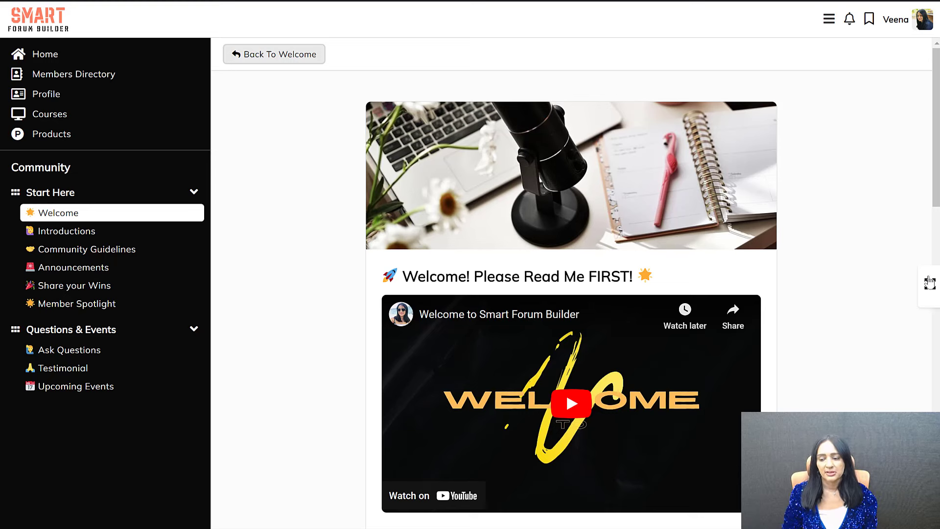
Show the Invite Friends and About Me side panels and scroll through the Welcome topic.
{"action": "left_click", "coordinate": [930, 299]}
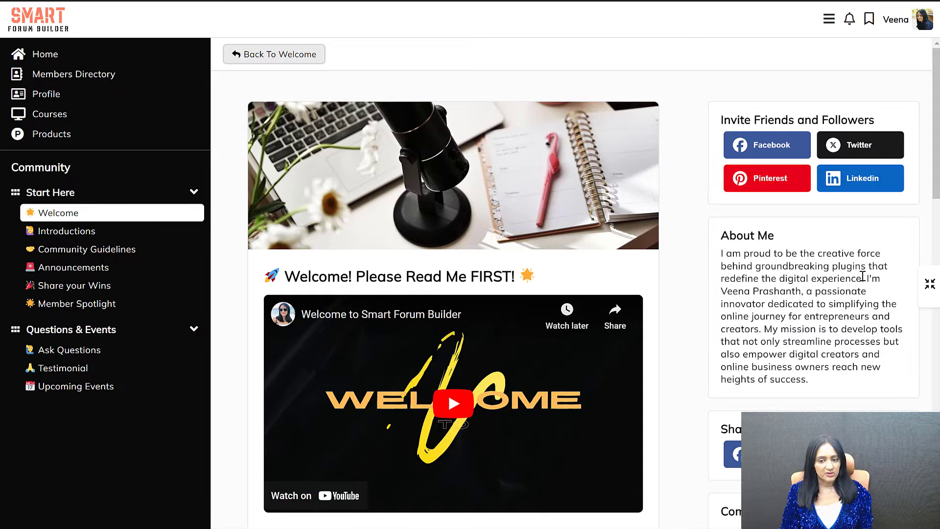
{"action": "scroll", "coordinate": [862, 335], "scroll_direction": "down", "scroll_amount": 7}
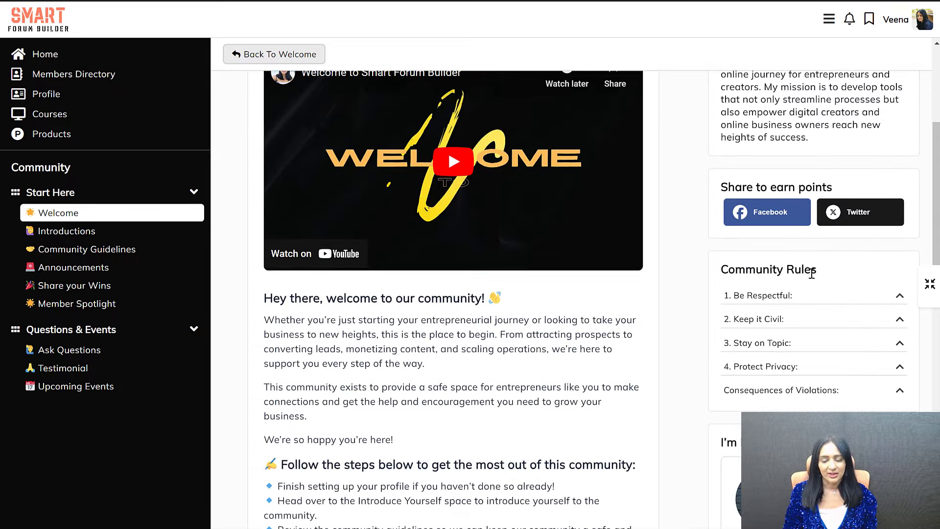
{"action": "scroll", "coordinate": [805, 276], "scroll_direction": "down", "scroll_amount": 12}
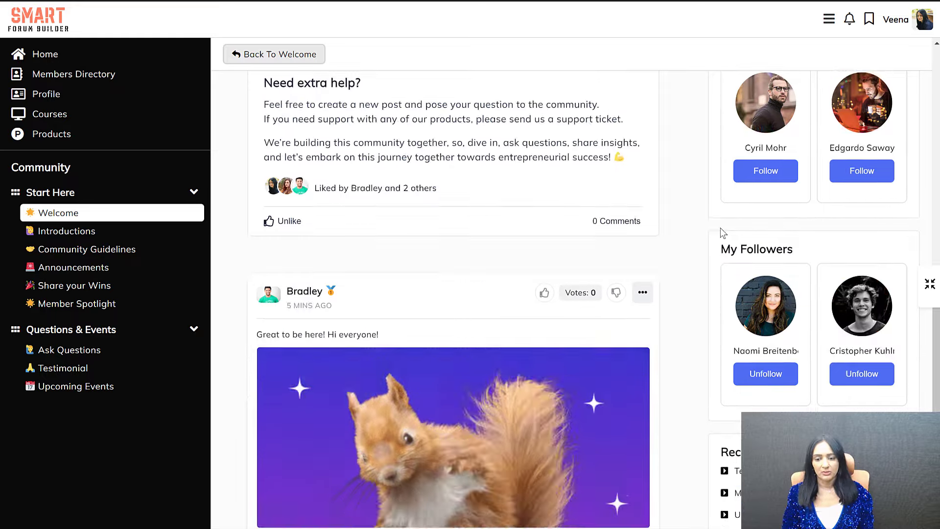
{"action": "scroll", "coordinate": [749, 235], "scroll_direction": "up", "scroll_amount": 12}
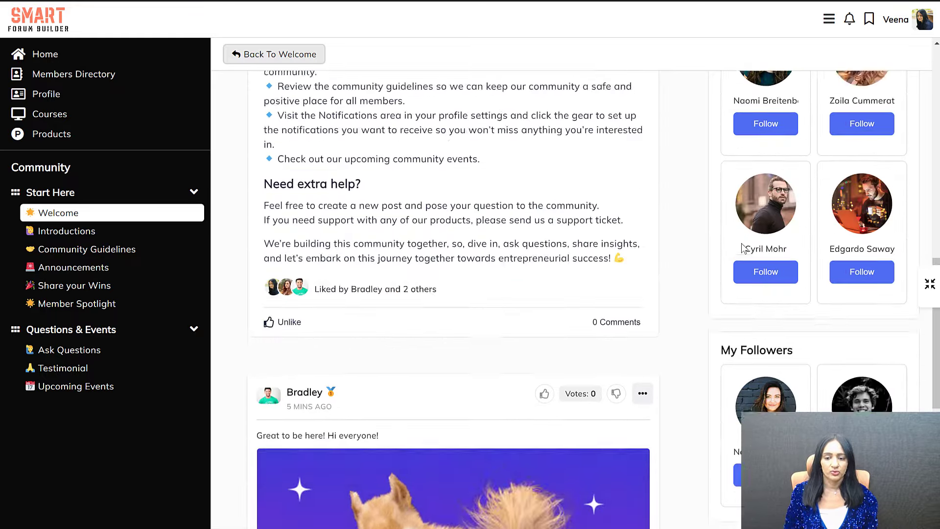
{"action": "scroll", "coordinate": [780, 244], "scroll_direction": "up", "scroll_amount": 10}
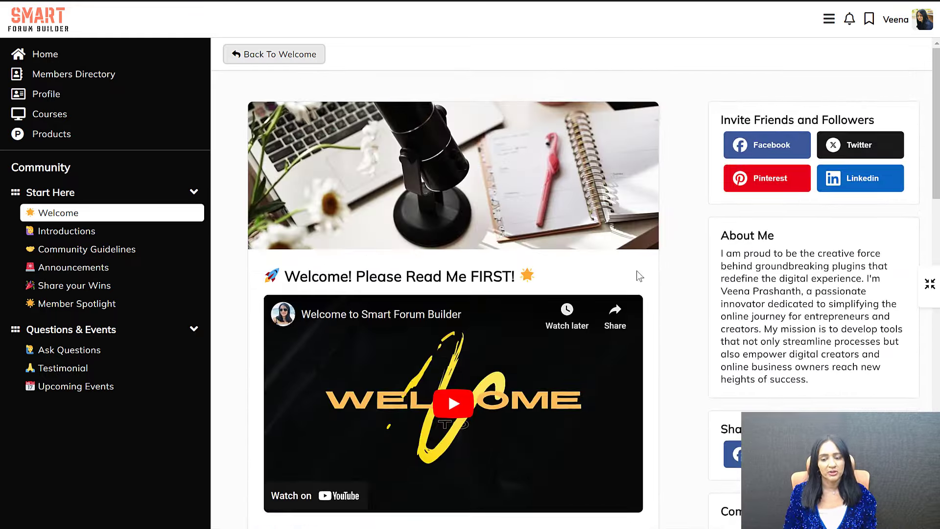
{"action": "scroll", "coordinate": [426, 226], "scroll_direction": "down", "scroll_amount": 10}
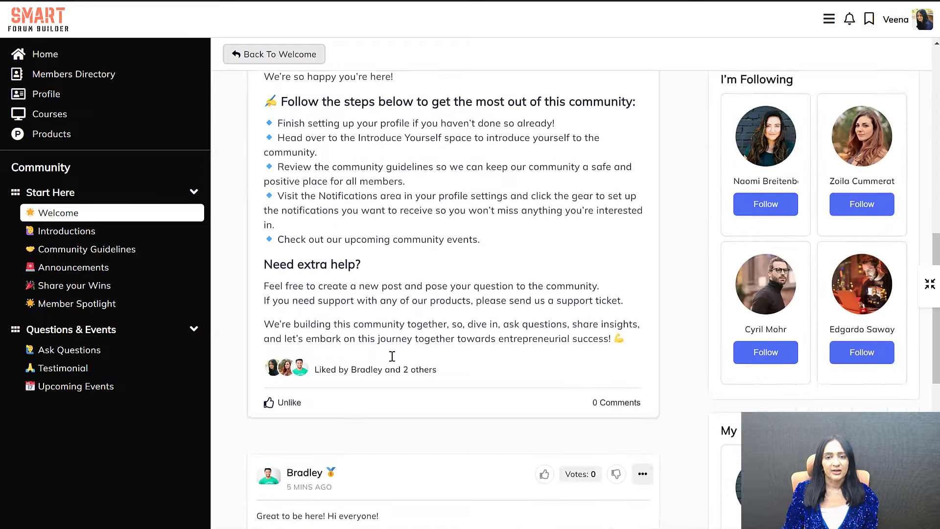
{"action": "scroll", "coordinate": [491, 328], "scroll_direction": "down", "scroll_amount": 8}
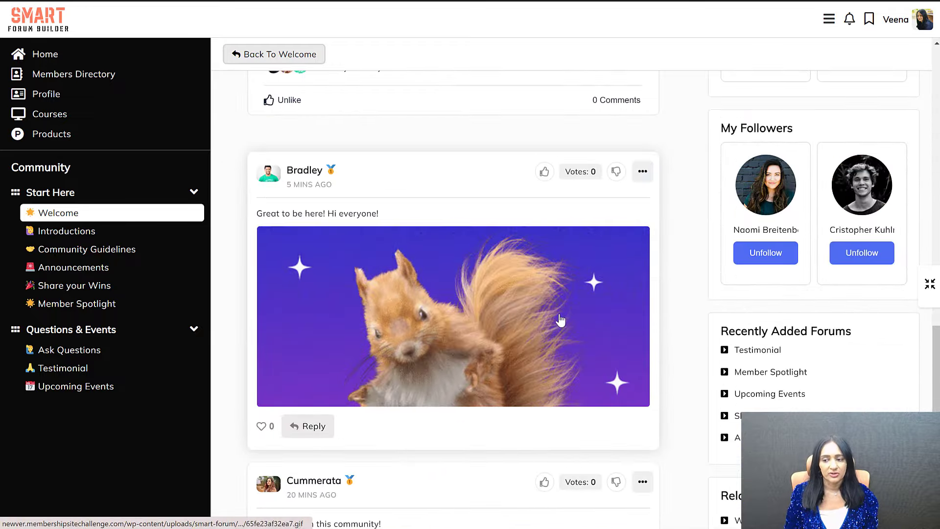
{"action": "scroll", "coordinate": [561, 315], "scroll_direction": "up", "scroll_amount": 15}
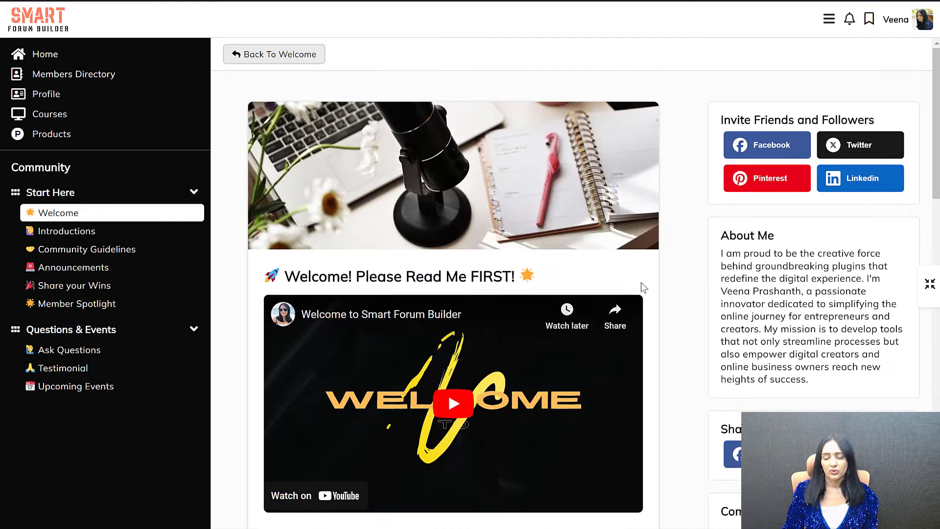
Toggle the side panels off and on twice, leaving them visible beside the post.
{"action": "left_click", "coordinate": [928, 288]}
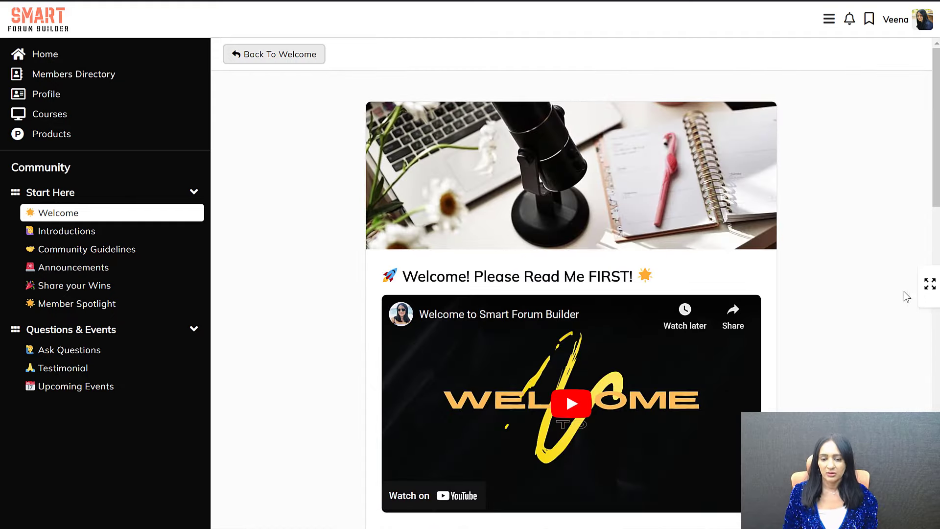
{"action": "left_click", "coordinate": [929, 289]}
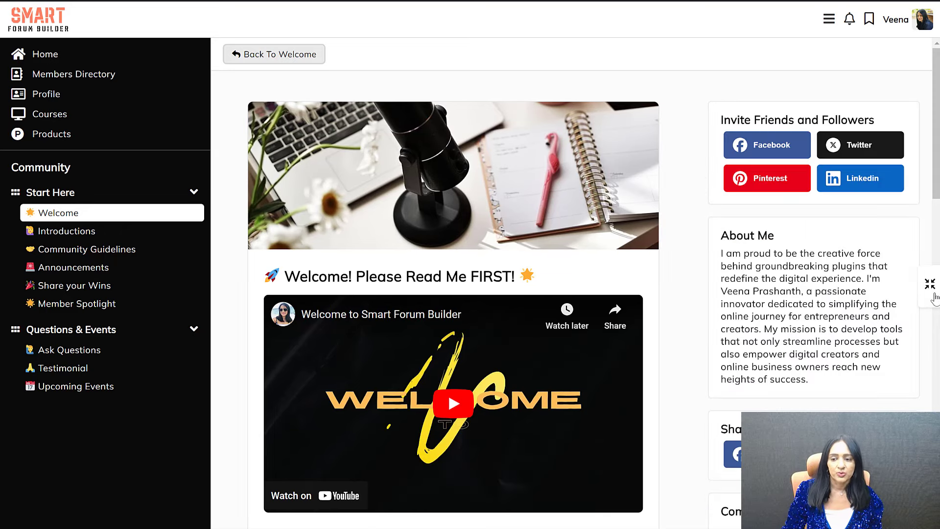
{"action": "left_click", "coordinate": [933, 294]}
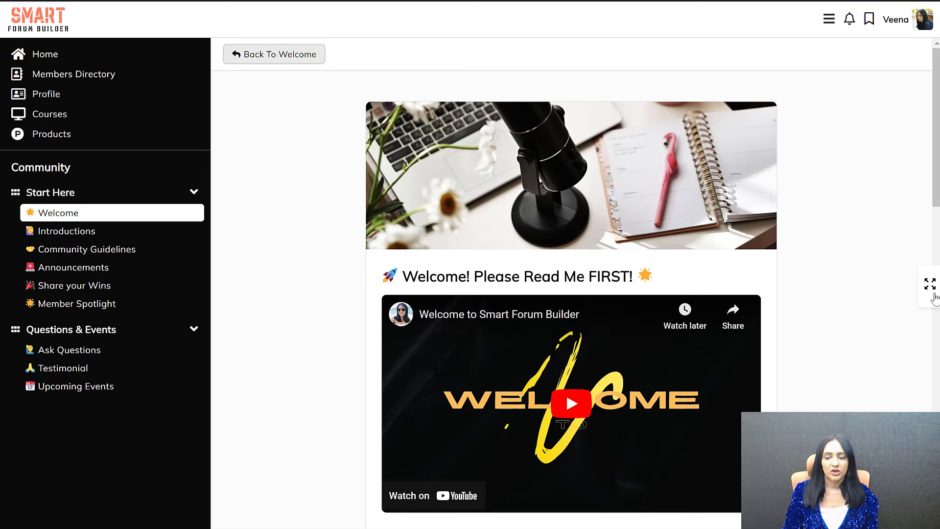
{"action": "left_click", "coordinate": [933, 295]}
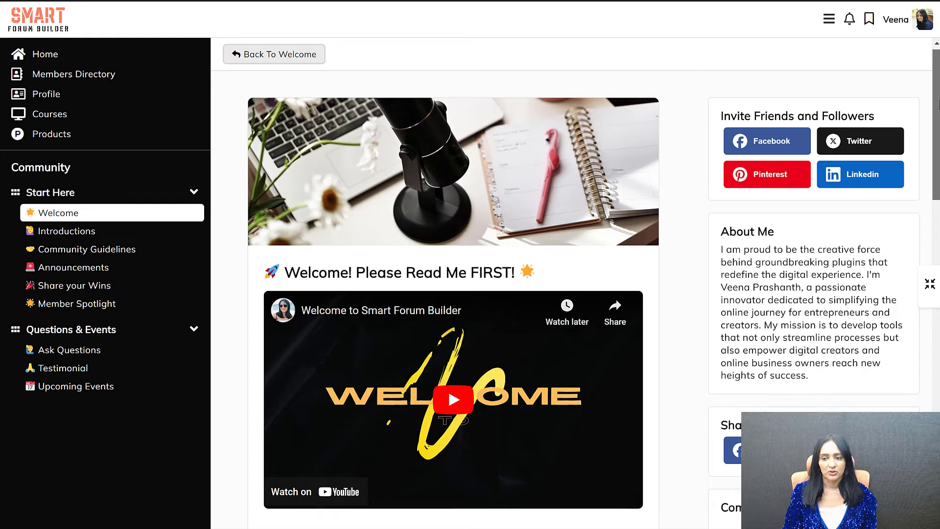
Scroll down the Welcome post and hide the side panels to re-centre the feed.
{"action": "scroll", "coordinate": [573, 289], "scroll_direction": "down", "scroll_amount": 2}
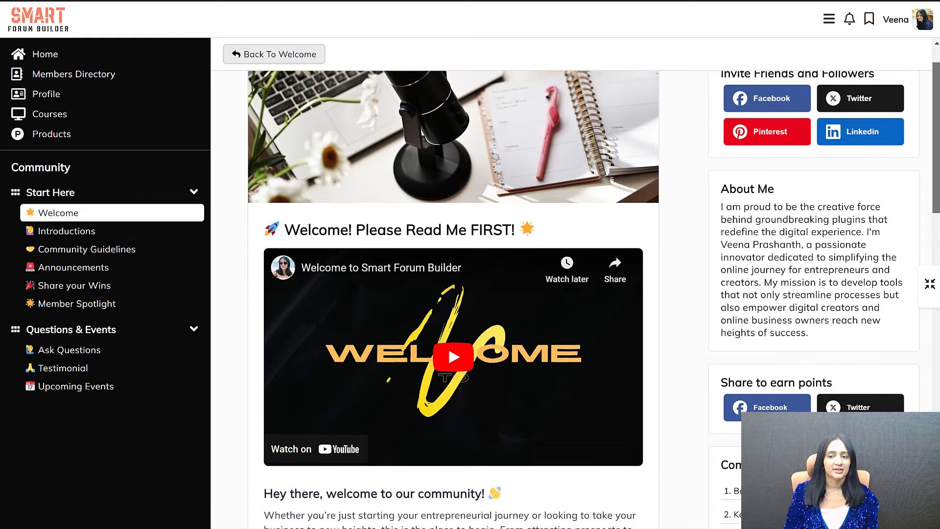
{"action": "scroll", "coordinate": [573, 293], "scroll_direction": "down", "scroll_amount": 1}
{"action": "scroll", "coordinate": [572, 293], "scroll_direction": "down", "scroll_amount": 2}
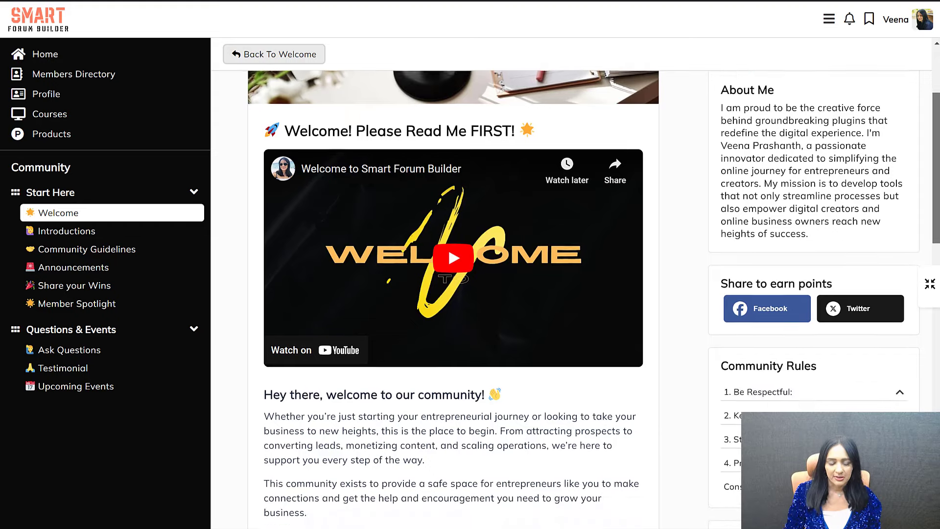
{"action": "scroll", "coordinate": [572, 294], "scroll_direction": "down", "scroll_amount": 3}
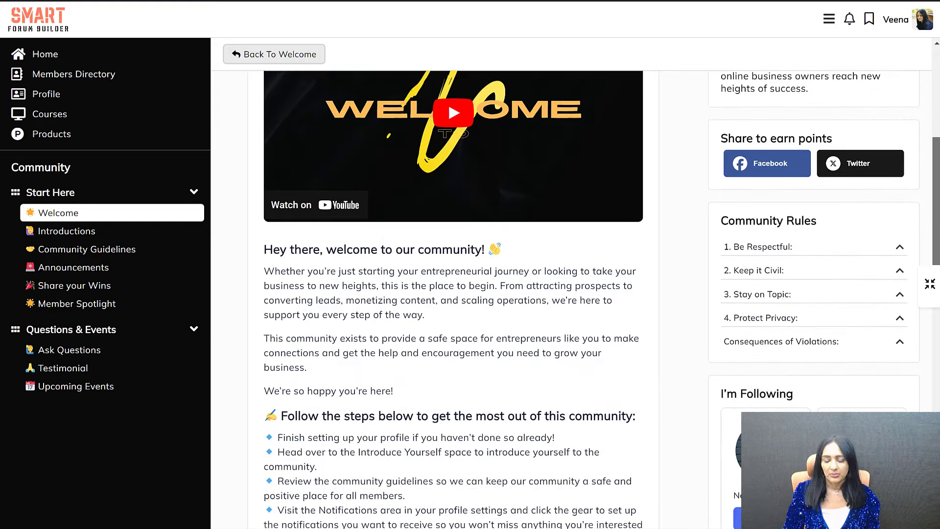
{"action": "scroll", "coordinate": [573, 293], "scroll_direction": "down", "scroll_amount": 4}
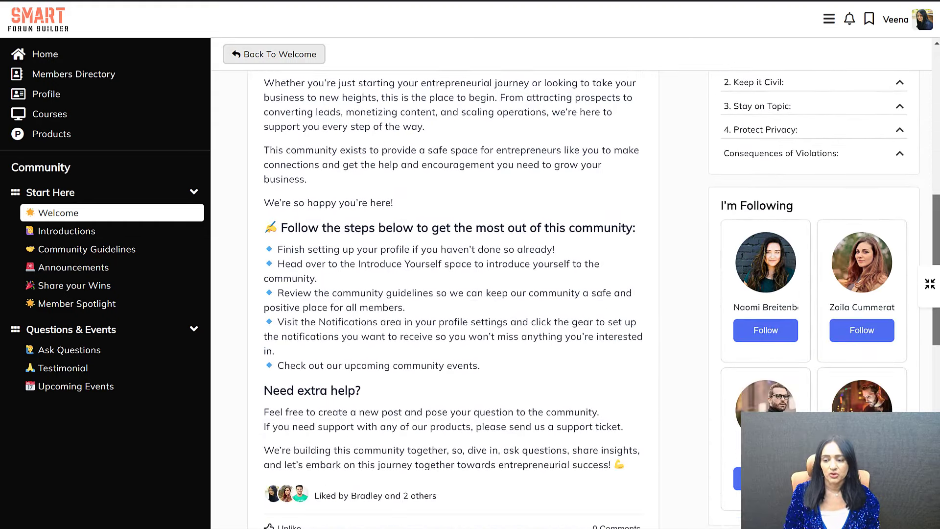
{"action": "scroll", "coordinate": [573, 293], "scroll_direction": "down", "scroll_amount": 3}
{"action": "scroll", "coordinate": [917, 371], "scroll_direction": "down", "scroll_amount": 7}
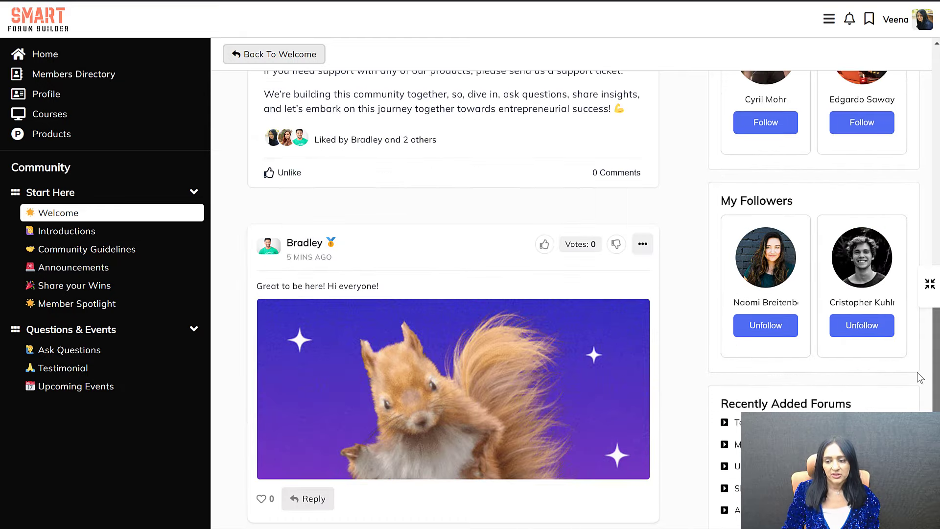
{"action": "left_click", "coordinate": [929, 285]}
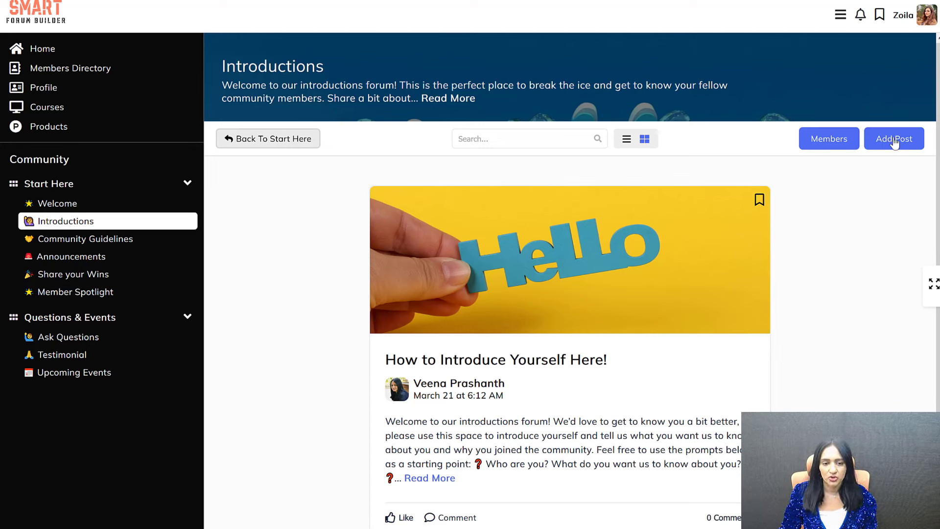
Look over 'How to Introduce Yourself Here!', then return to Introductions and start a new post.
{"action": "left_click", "coordinate": [376, 308]}
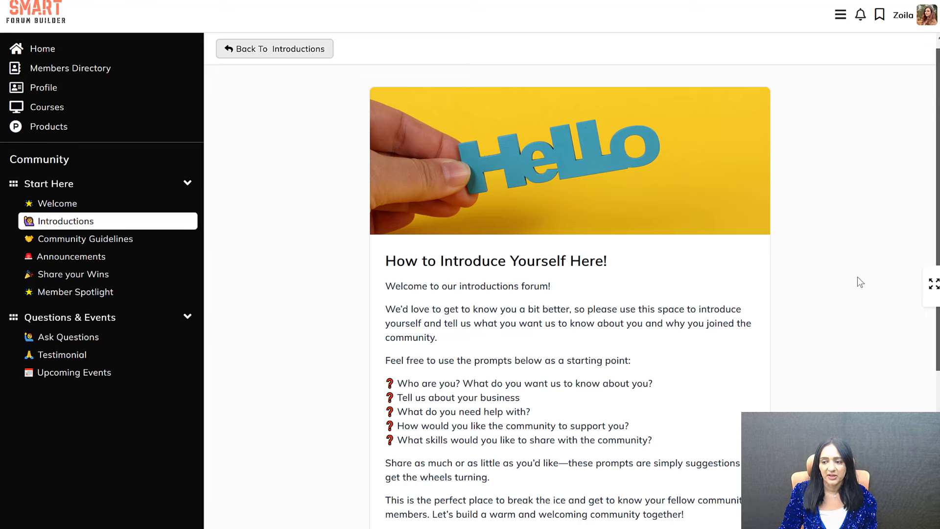
{"action": "scroll", "coordinate": [872, 356], "scroll_direction": "down", "scroll_amount": 2}
{"action": "scroll", "coordinate": [871, 356], "scroll_direction": "down", "scroll_amount": 3}
{"action": "scroll", "coordinate": [859, 339], "scroll_direction": "up", "scroll_amount": 2}
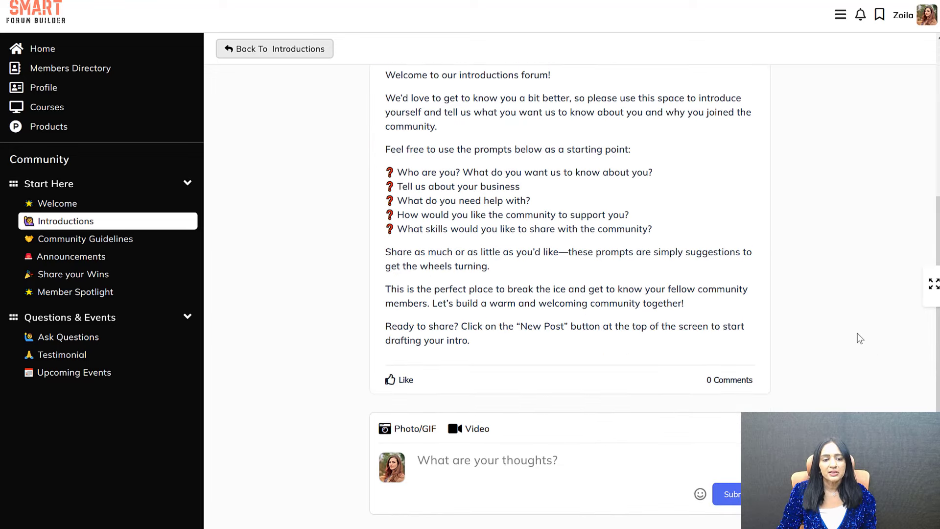
{"action": "left_click", "coordinate": [295, 50]}
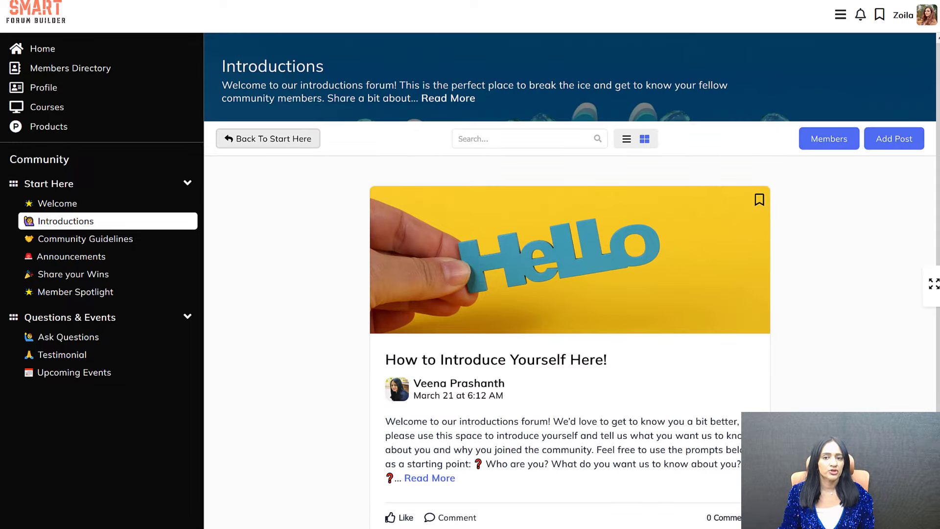
{"action": "left_click", "coordinate": [904, 141]}
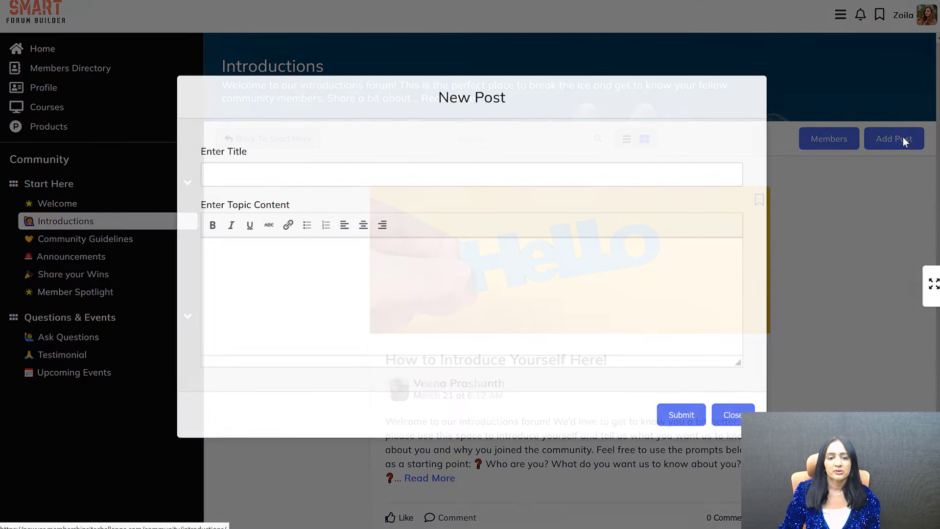
Publish 'Hi everyone!' in Introductions, with the pasted three-paragraph introduction as its content.
{"action": "left_click", "coordinate": [406, 273]}
{"action": "type", "text": "I'm thrilled to be joining this community of online business owners! My name is Zoila, and I've been immersed in the world of online entrepreneurship for 10 years. Over this time, I've had the privilege of navigating various aspects of digital business, from e-commerce to digital marketing.  I'm looking forward to getting to know each of you, collaborating on projects, and contributing to the vibrant discussions in this community. Please feel free to reach out if you'd like to connect or share ideas.  Here's to forging meaningful connections and achieving success together!"}
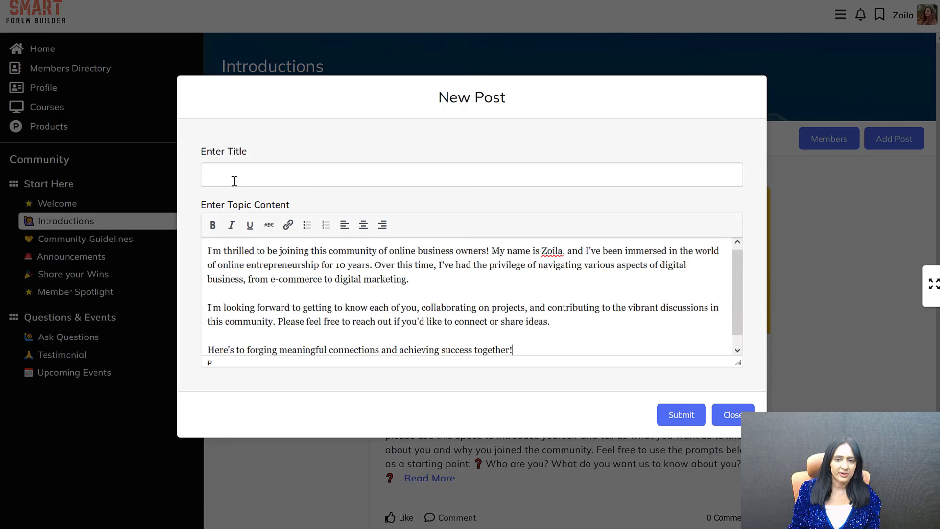
{"action": "left_click", "coordinate": [234, 181]}
{"action": "type", "text": "Hi"}
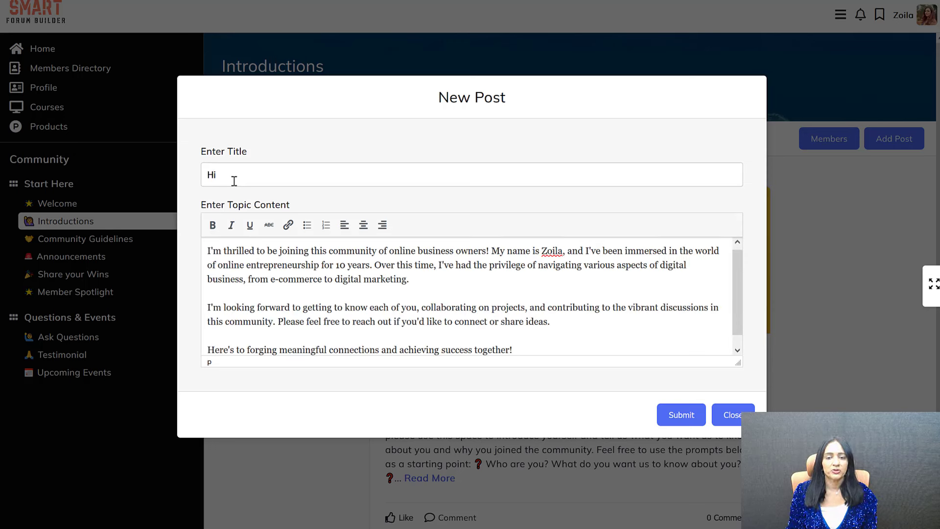
{"action": "type", "text": " everyone!"}
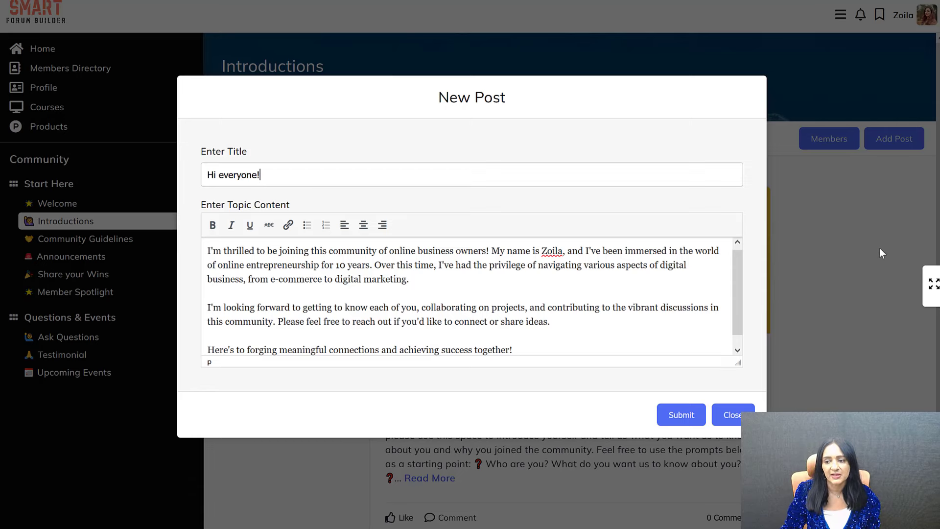
{"action": "left_click_drag", "start_coordinate": [736, 281], "coordinate": [733, 255]}
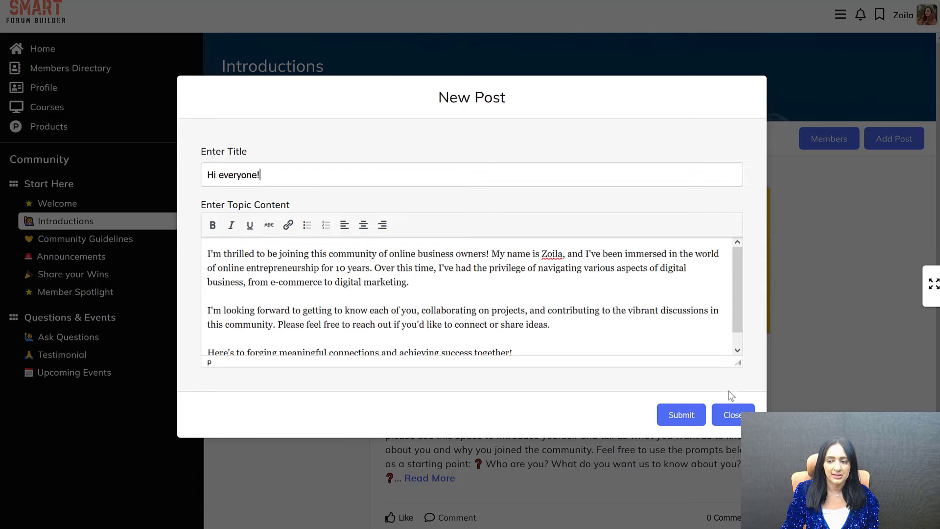
{"action": "left_click", "coordinate": [679, 418]}
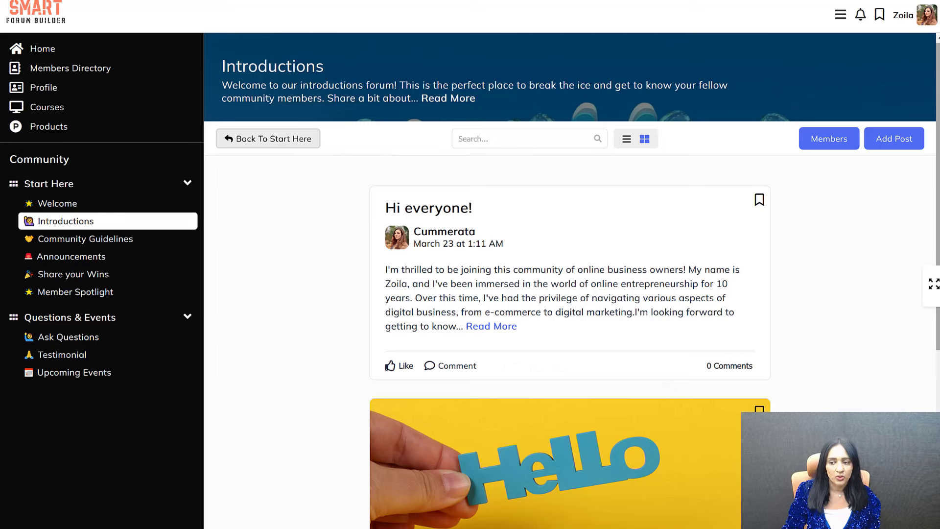
Scroll the Introductions list and open the full 'Hi everyone!' post.
{"action": "scroll", "coordinate": [569, 279], "scroll_direction": "down", "scroll_amount": 1}
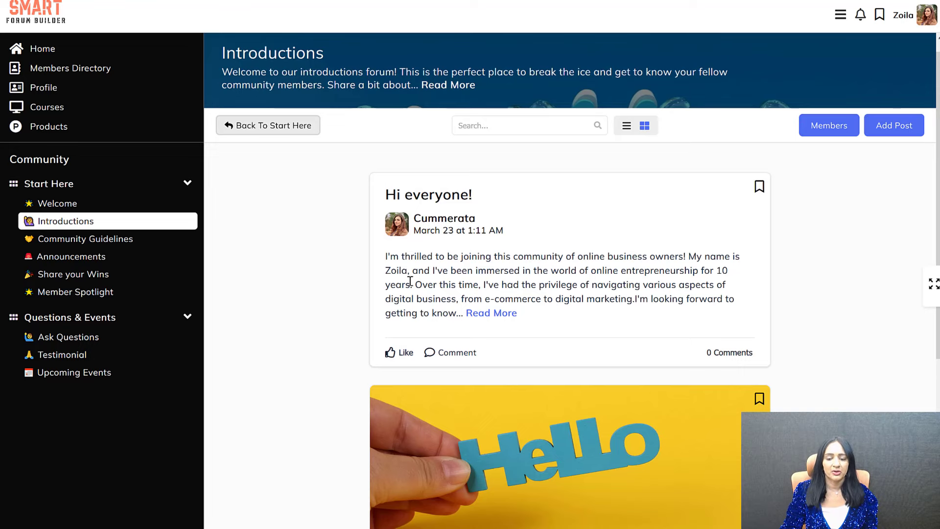
{"action": "left_click", "coordinate": [488, 318]}
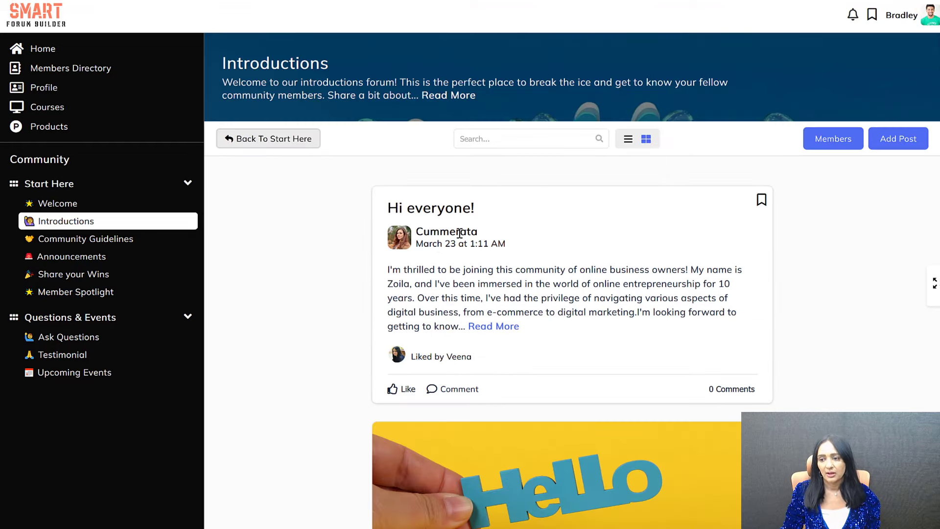
Open 'Hi everyone!' and comment a welcome to the community, addressed to the post's author by name.
{"action": "left_click", "coordinate": [462, 279]}
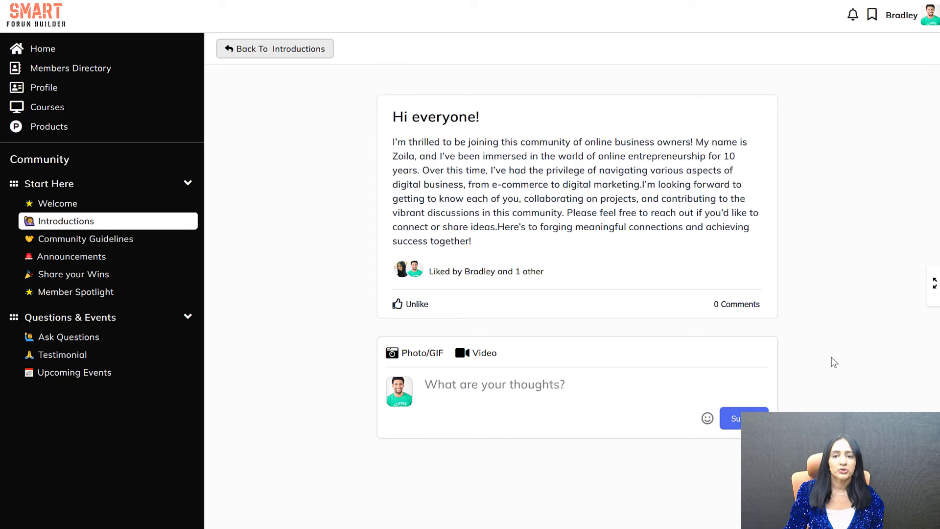
{"action": "left_click", "coordinate": [439, 393]}
{"action": "type", "text": "Welcome to "}
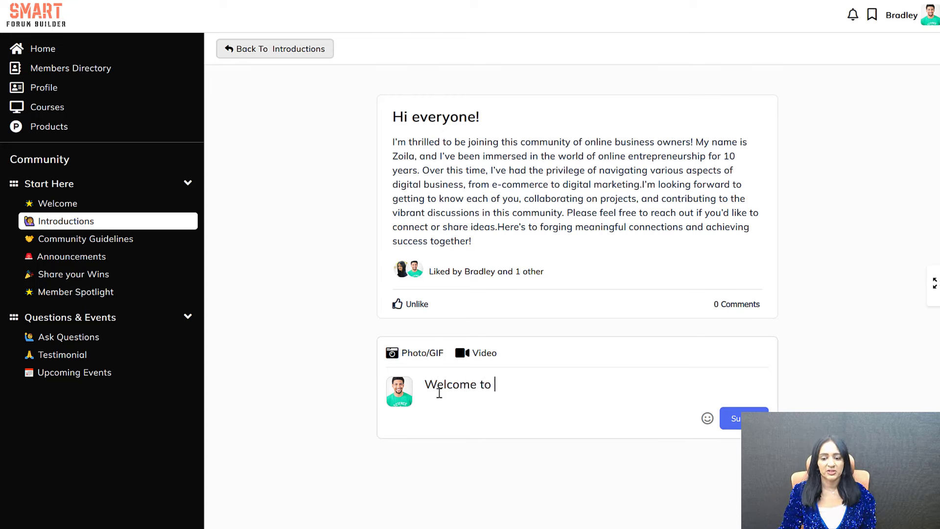
{"action": "type", "text": "this commun"}
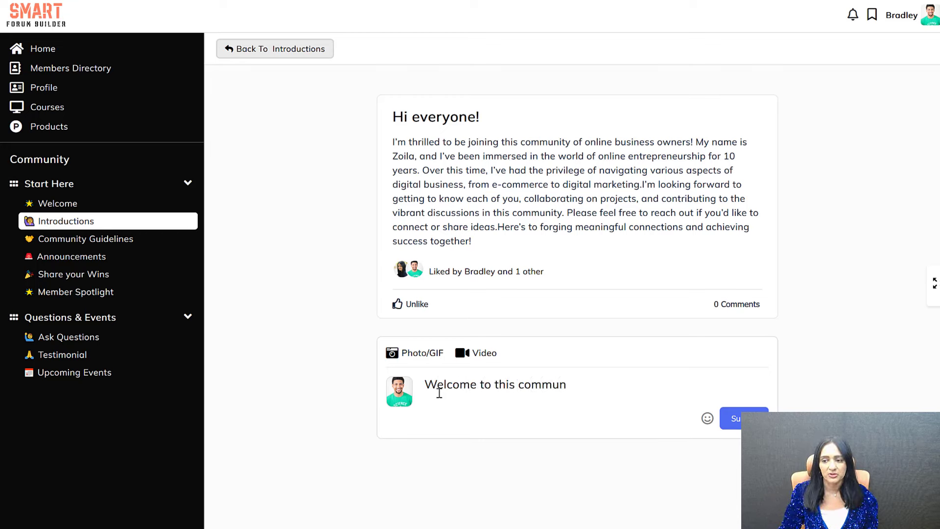
{"action": "type", "text": "ity, Z"}
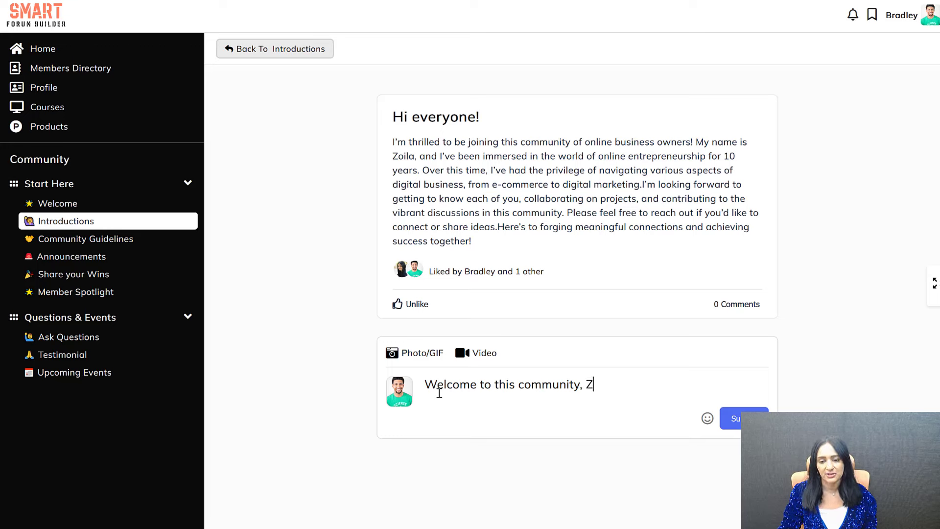
{"action": "type", "text": "oila!"}
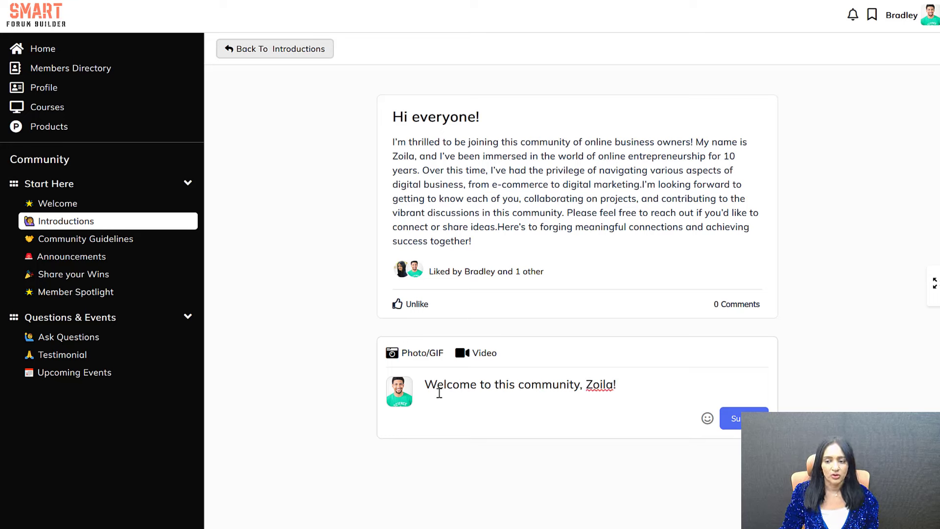
{"action": "key", "text": "Return"}
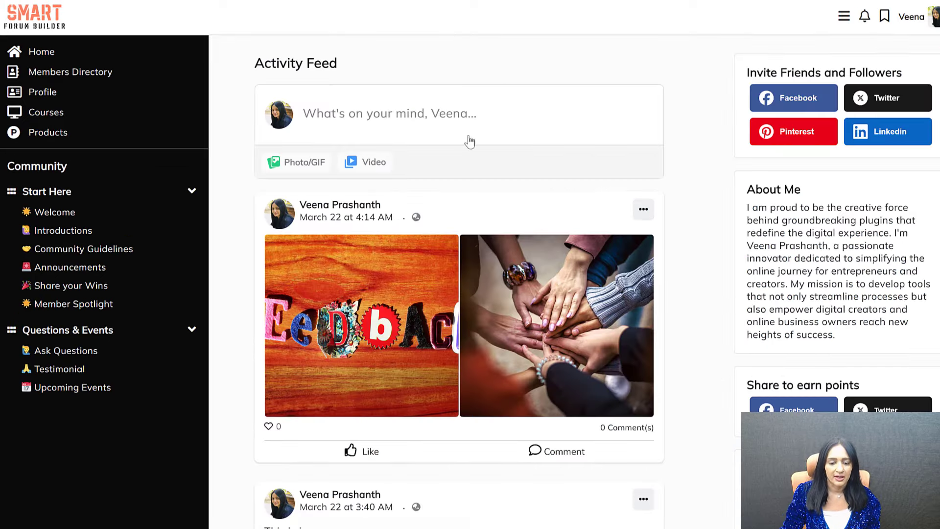
{"action": "left_click", "coordinate": [52, 96]}
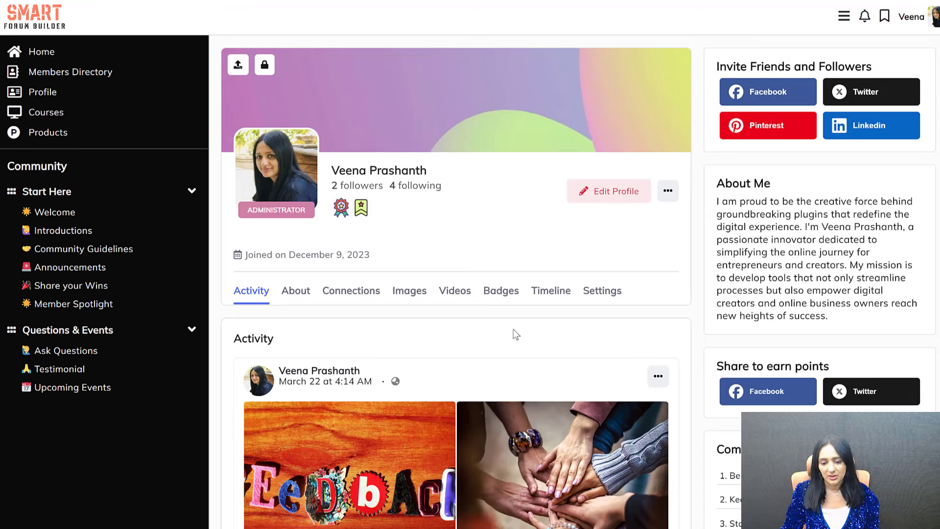
{"action": "left_click", "coordinate": [495, 294]}
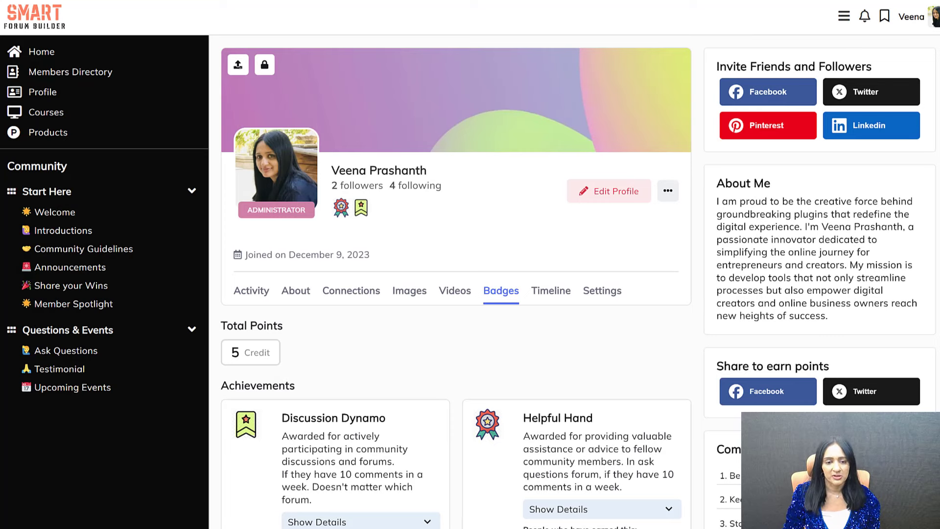
{"action": "scroll", "coordinate": [455, 283], "scroll_direction": "down", "scroll_amount": 2}
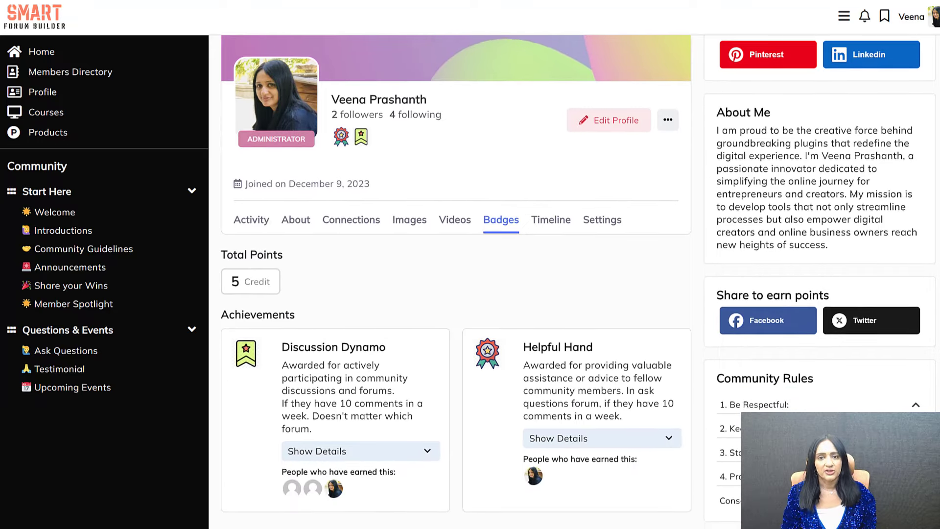
{"action": "scroll", "coordinate": [455, 279], "scroll_direction": "down", "scroll_amount": 2}
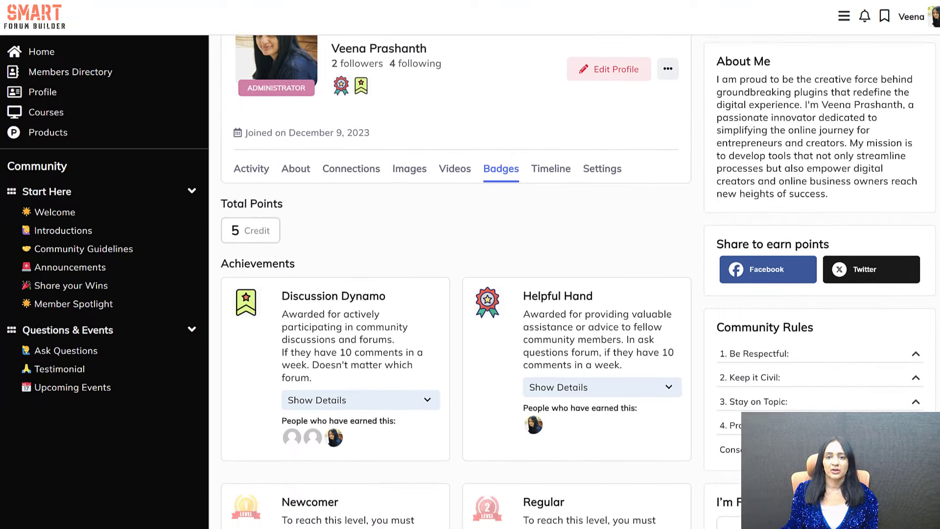
{"action": "scroll", "coordinate": [456, 279], "scroll_direction": "down", "scroll_amount": 2}
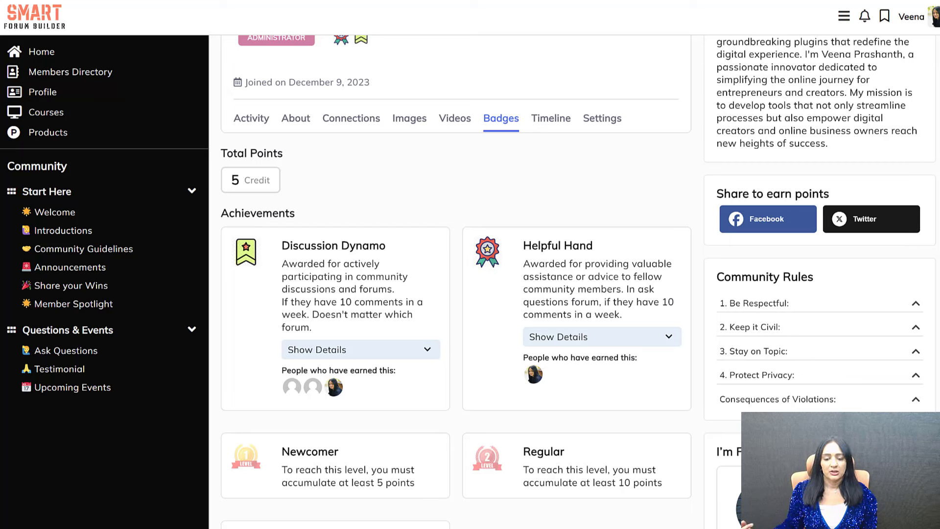
{"action": "scroll", "coordinate": [455, 279], "scroll_direction": "down", "scroll_amount": 3}
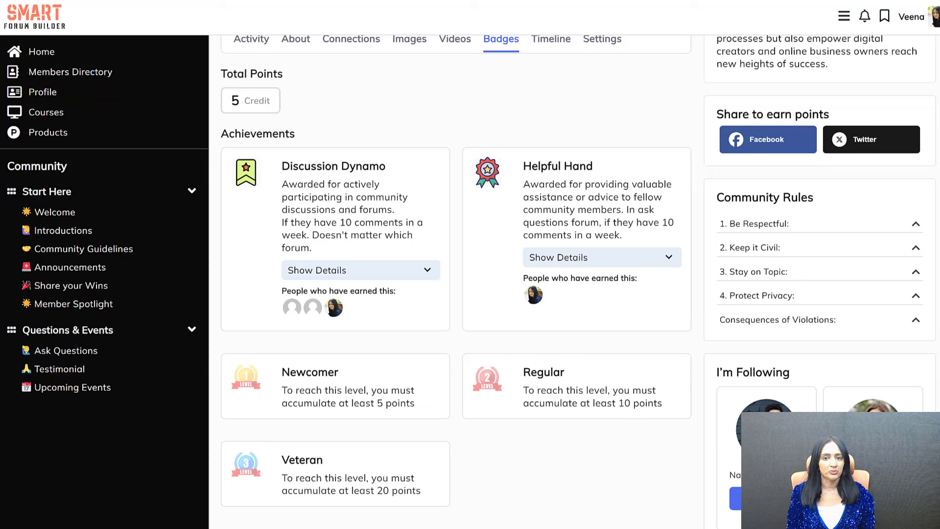
{"action": "left_click", "coordinate": [41, 52]}
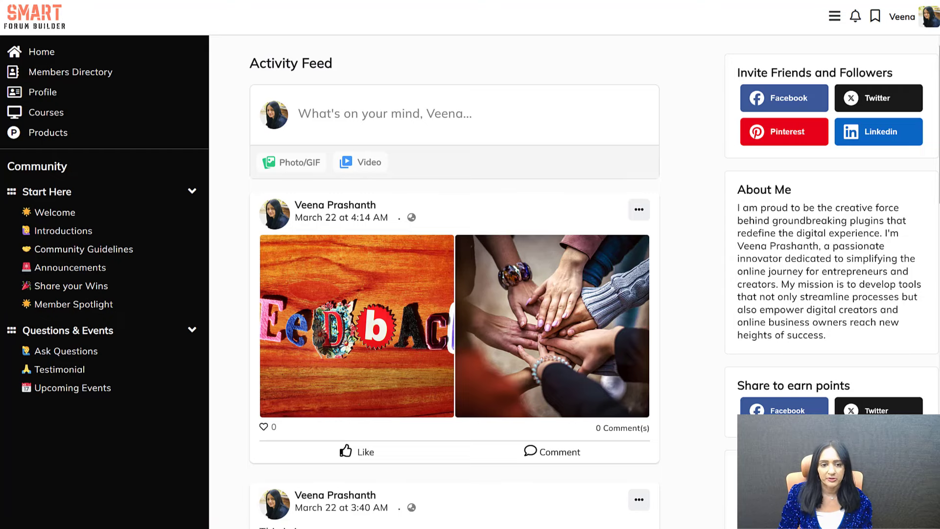
Publish the pasted activity post announcing that Smart Forum Builder is here.
{"action": "left_click", "coordinate": [398, 114]}
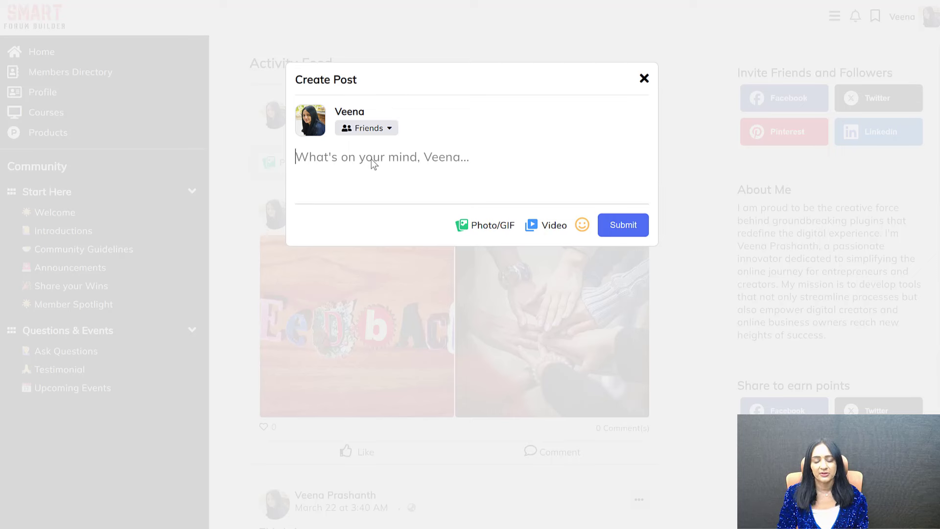
{"action": "type", "text": "Smart Forum Builder is here and it's about to change your online business game for good!"}
{"action": "key", "text": "ctrl+v"}
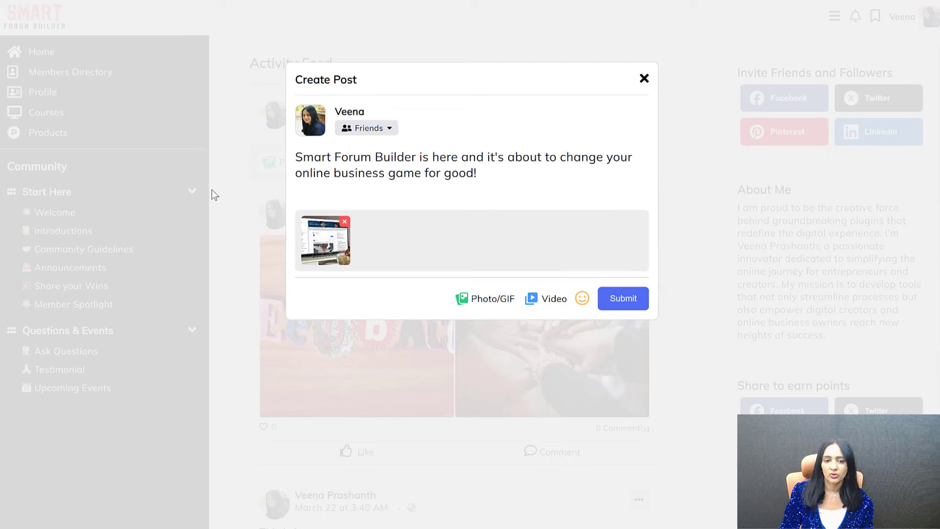
{"action": "left_click", "coordinate": [625, 299]}
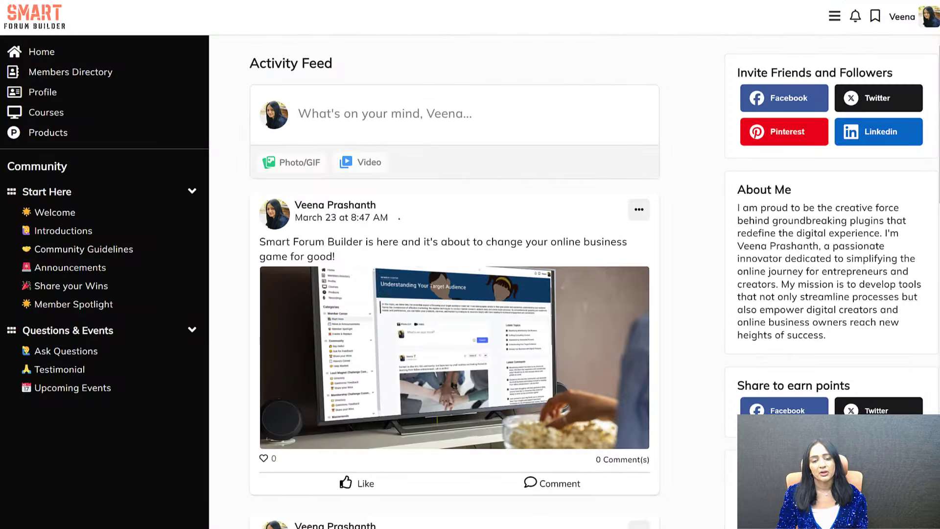
Scroll the feed, then start another activity post and choose who can see it.
{"action": "scroll", "coordinate": [694, 155], "scroll_direction": "down", "scroll_amount": 1}
{"action": "scroll", "coordinate": [593, 282], "scroll_direction": "down", "scroll_amount": 2}
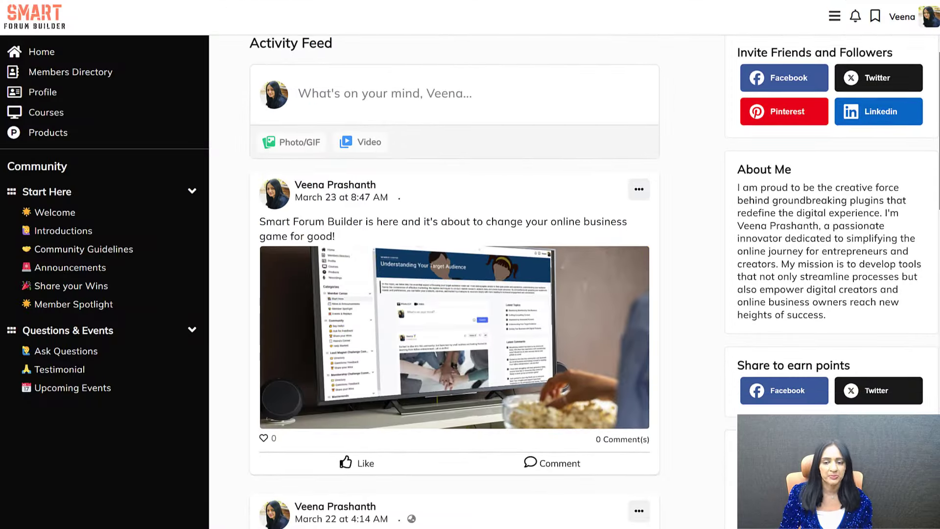
{"action": "scroll", "coordinate": [641, 220], "scroll_direction": "down", "scroll_amount": 8}
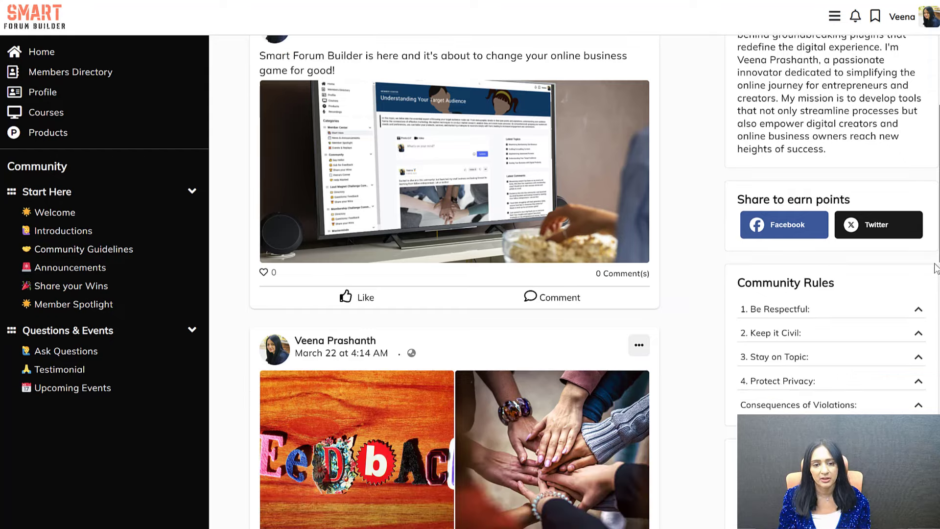
{"action": "scroll", "coordinate": [630, 173], "scroll_direction": "up", "scroll_amount": 10}
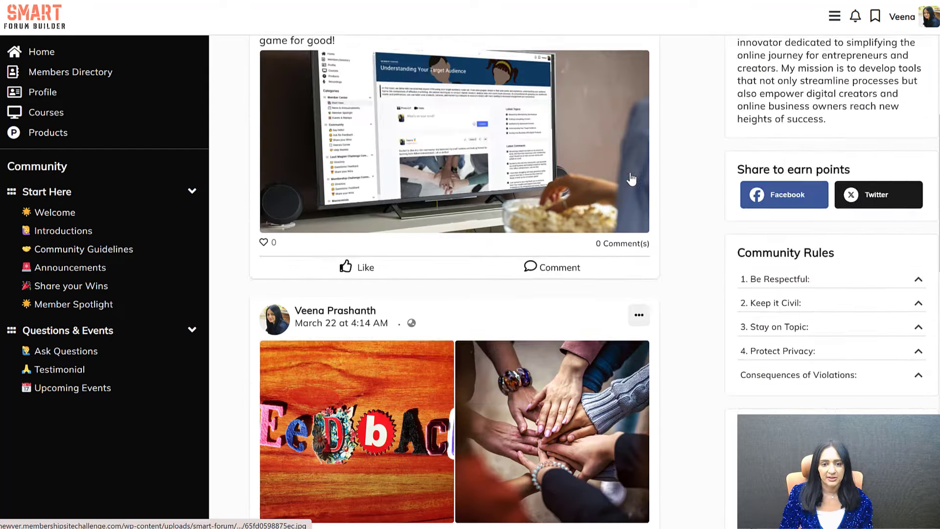
{"action": "left_click", "coordinate": [384, 113]}
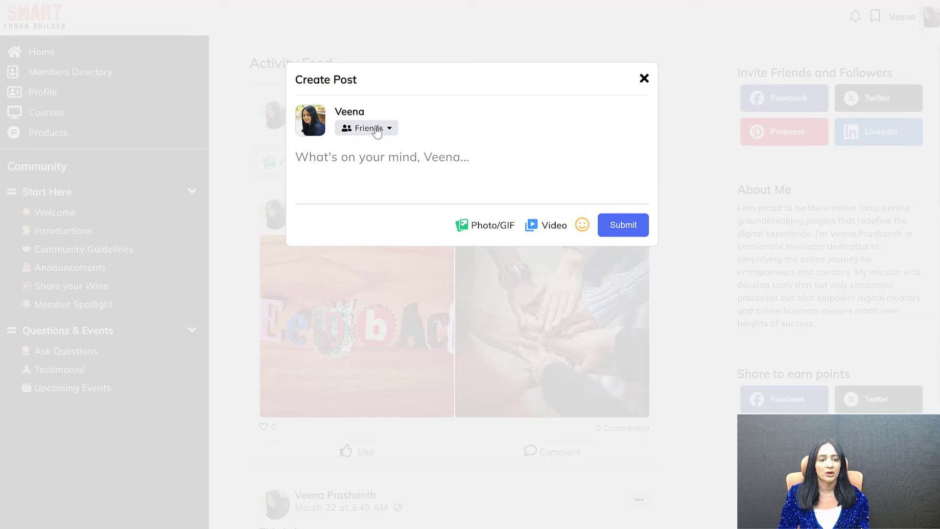
{"action": "left_click", "coordinate": [379, 128]}
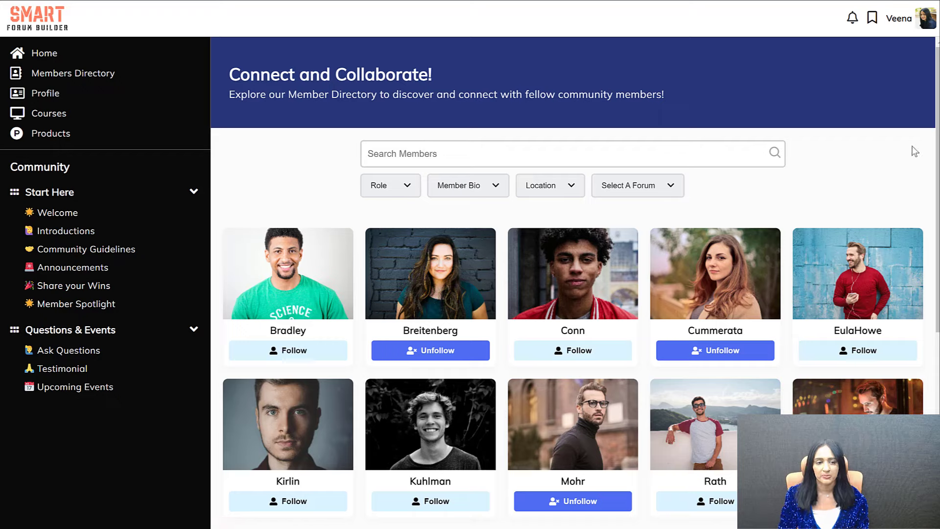
{"action": "scroll", "coordinate": [912, 149], "scroll_direction": "down", "scroll_amount": 1}
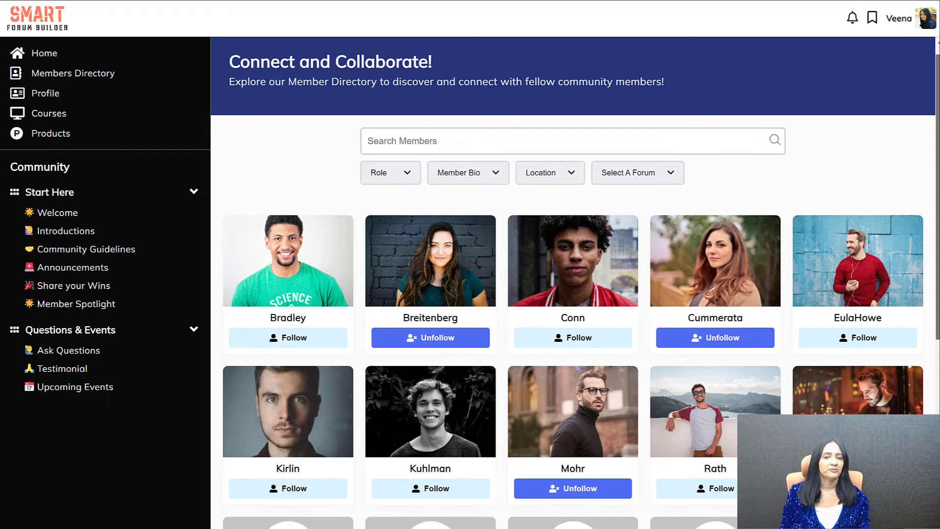
{"action": "scroll", "coordinate": [572, 294], "scroll_direction": "up", "scroll_amount": 1}
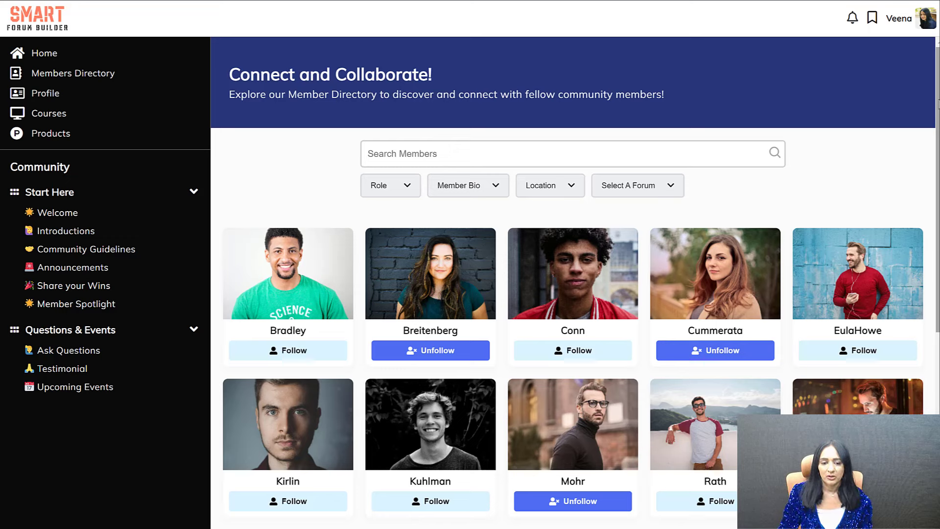
{"action": "left_click", "coordinate": [394, 185]}
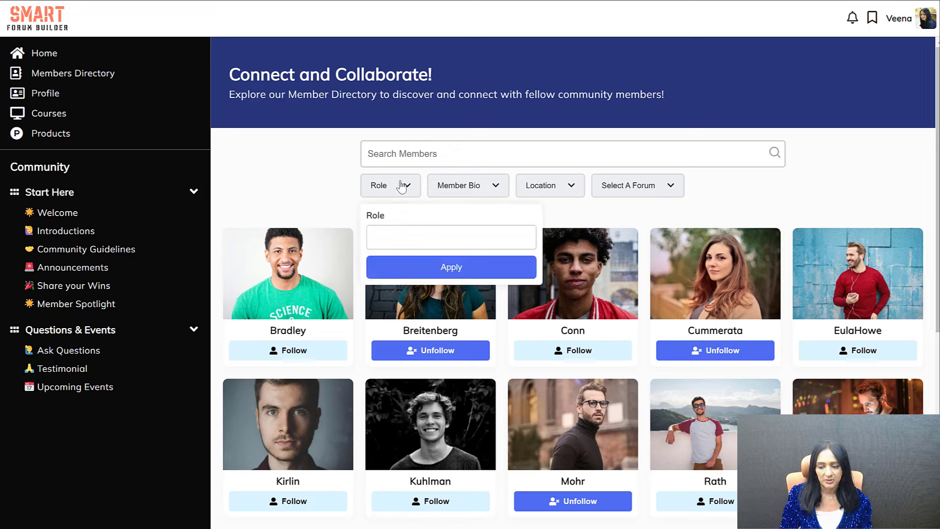
{"action": "left_click", "coordinate": [430, 186]}
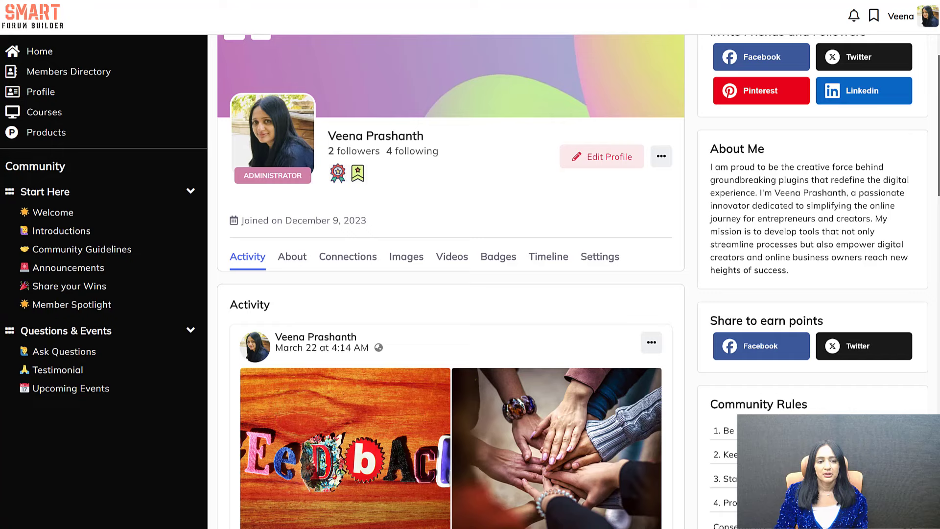
Browse the admin profile's About, Connections, I am following and Pending Request sections, ending on Images.
{"action": "scroll", "coordinate": [540, 192], "scroll_direction": "down", "scroll_amount": 1}
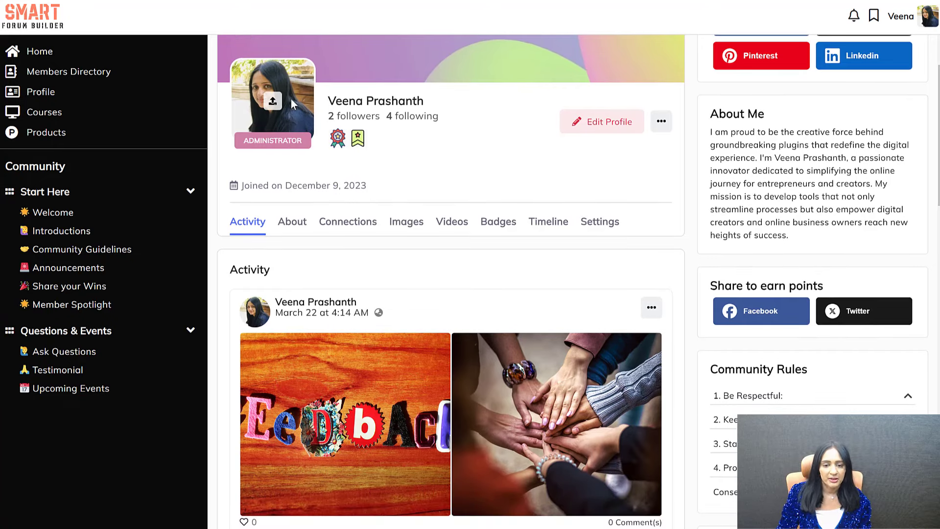
{"action": "scroll", "coordinate": [409, 78], "scroll_direction": "up", "scroll_amount": 2}
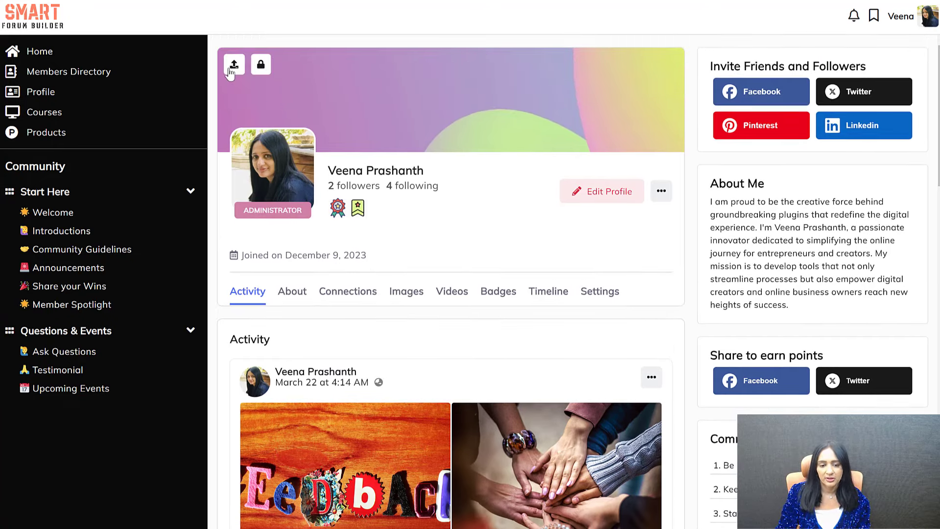
{"action": "left_click", "coordinate": [288, 291]}
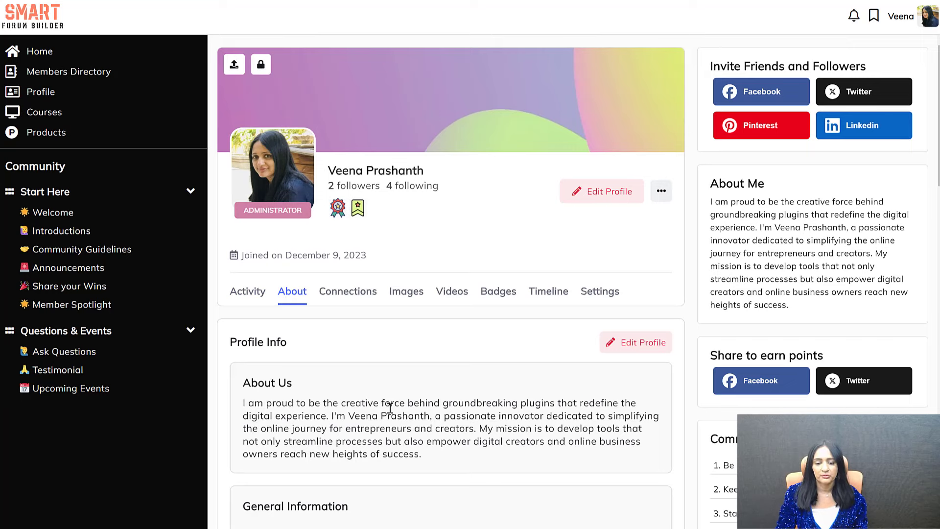
{"action": "scroll", "coordinate": [392, 411], "scroll_direction": "down", "scroll_amount": 1}
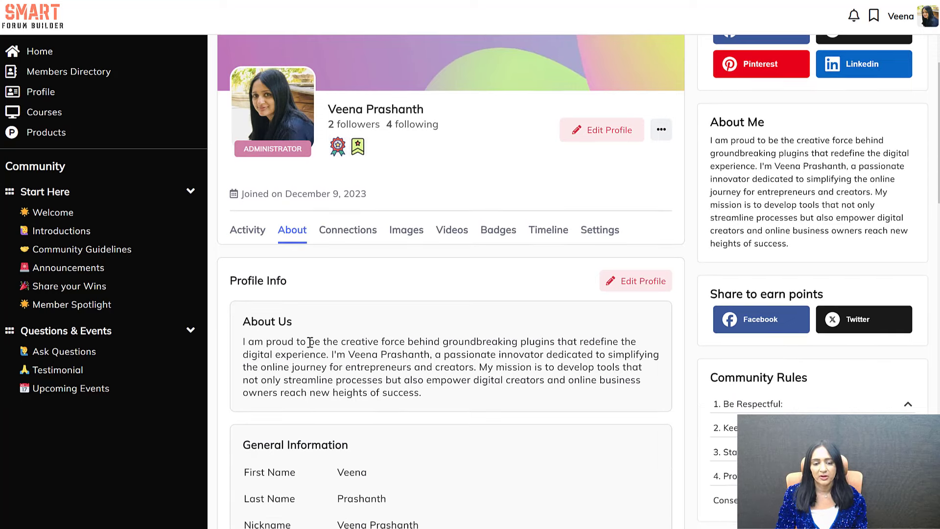
{"action": "left_click", "coordinate": [352, 229]}
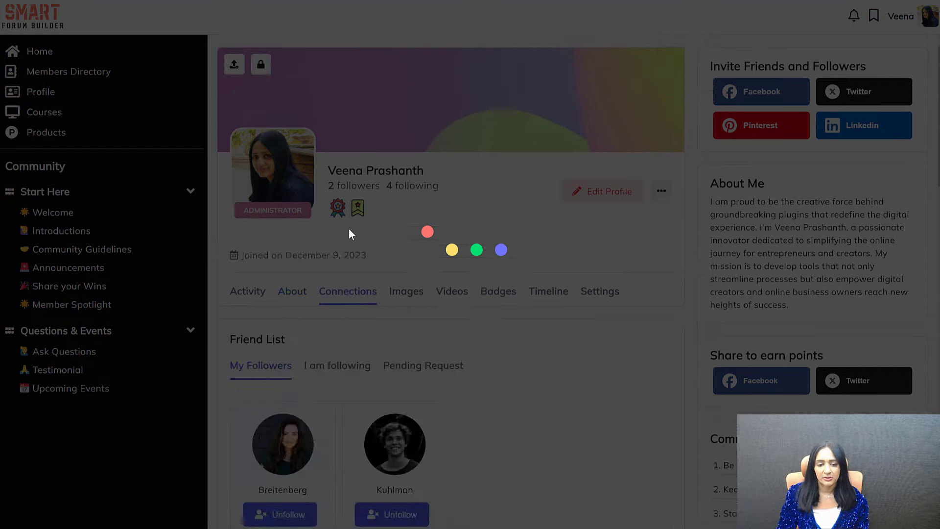
{"action": "scroll", "coordinate": [621, 308], "scroll_direction": "down", "scroll_amount": 1}
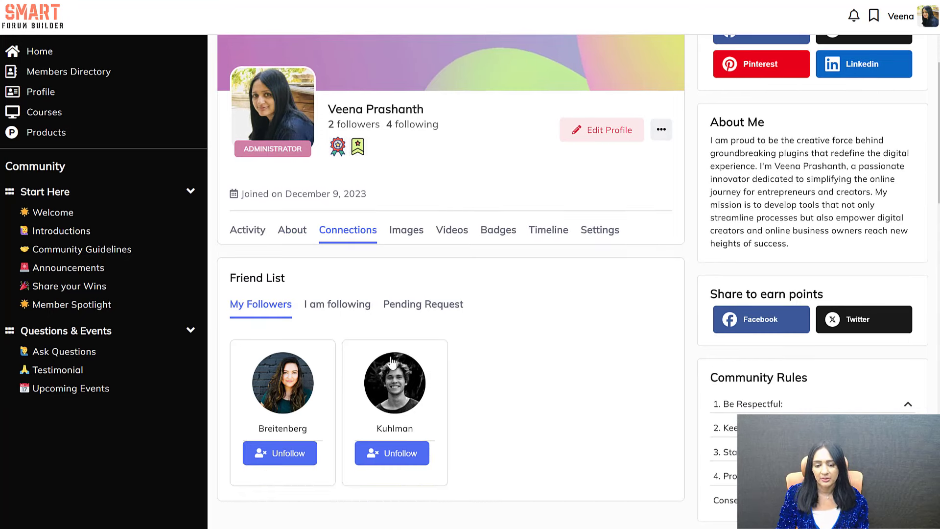
{"action": "left_click", "coordinate": [364, 306]}
{"action": "left_click", "coordinate": [429, 310]}
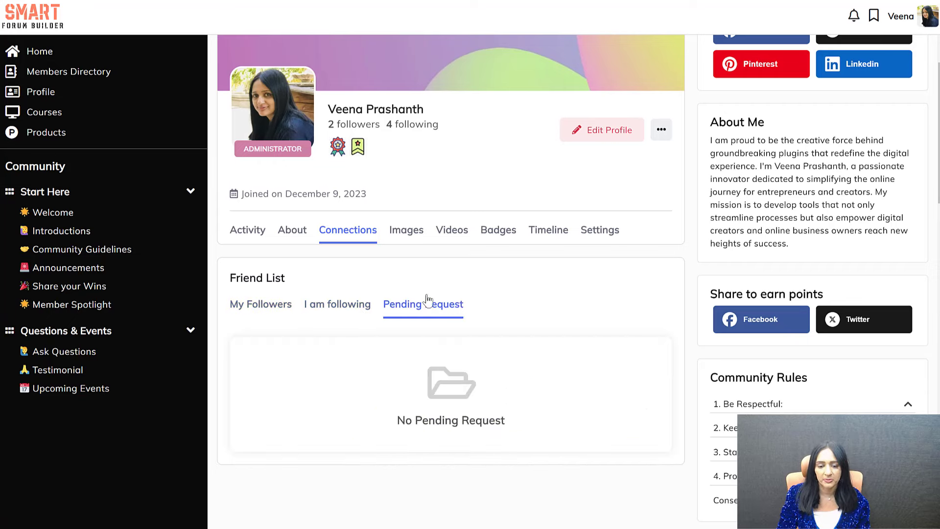
{"action": "left_click", "coordinate": [449, 233]}
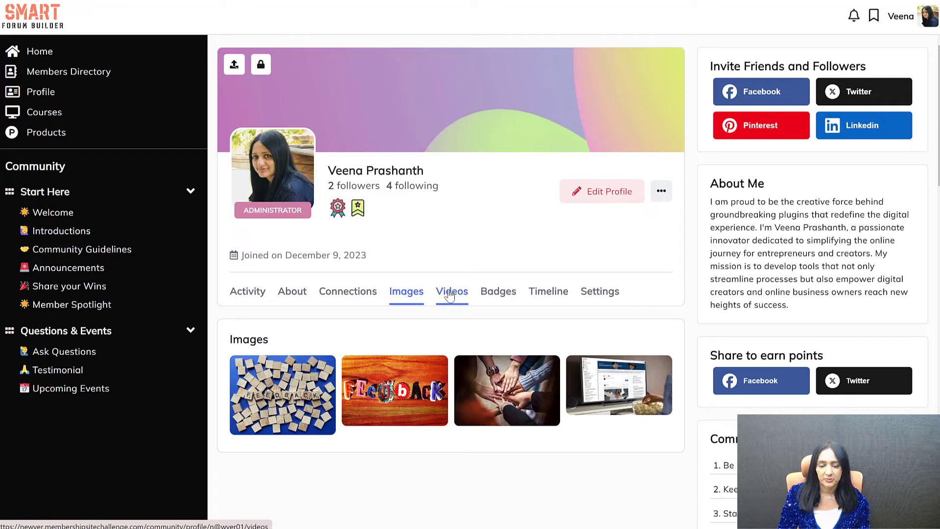
Open the profile's Badges tab showing its 5 points credit and achievements.
{"action": "left_click", "coordinate": [496, 293]}
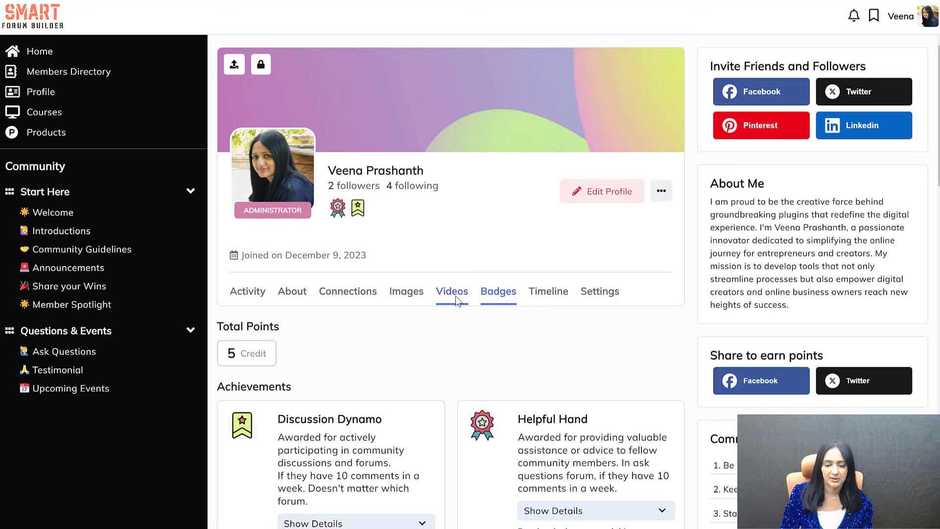
{"action": "scroll", "coordinate": [428, 296], "scroll_direction": "down", "scroll_amount": 4}
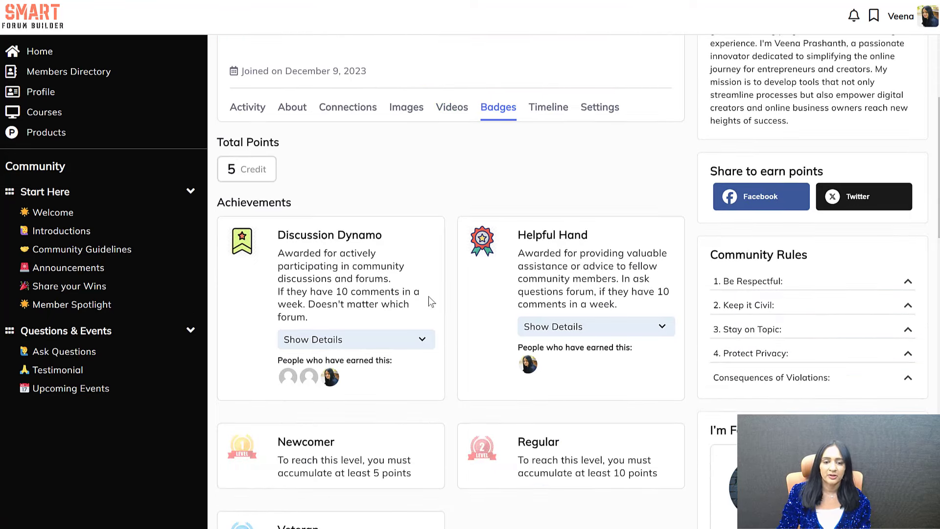
{"action": "scroll", "coordinate": [428, 296], "scroll_direction": "down", "scroll_amount": 3}
{"action": "scroll", "coordinate": [428, 296], "scroll_direction": "up", "scroll_amount": 4}
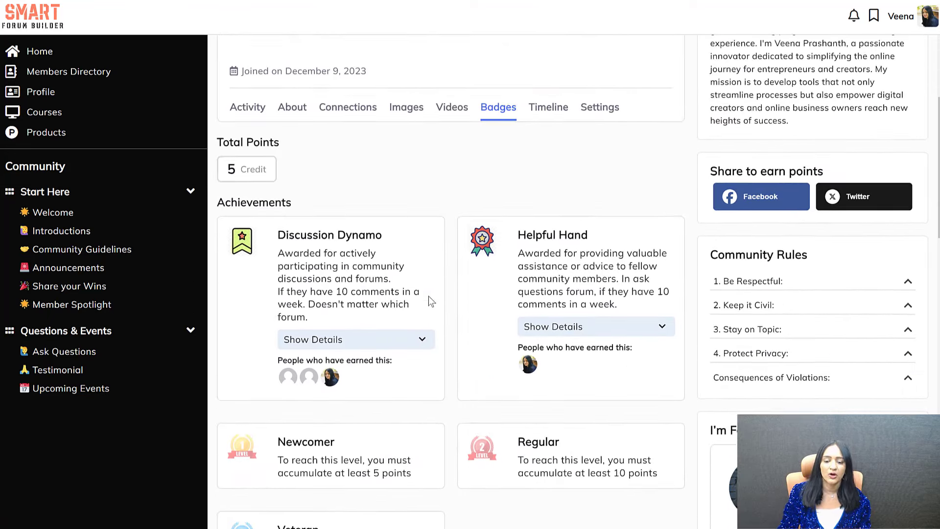
Expand the earning requirements of the Discussion Dynamo and Helpful Hand badges.
{"action": "left_click", "coordinate": [416, 401]}
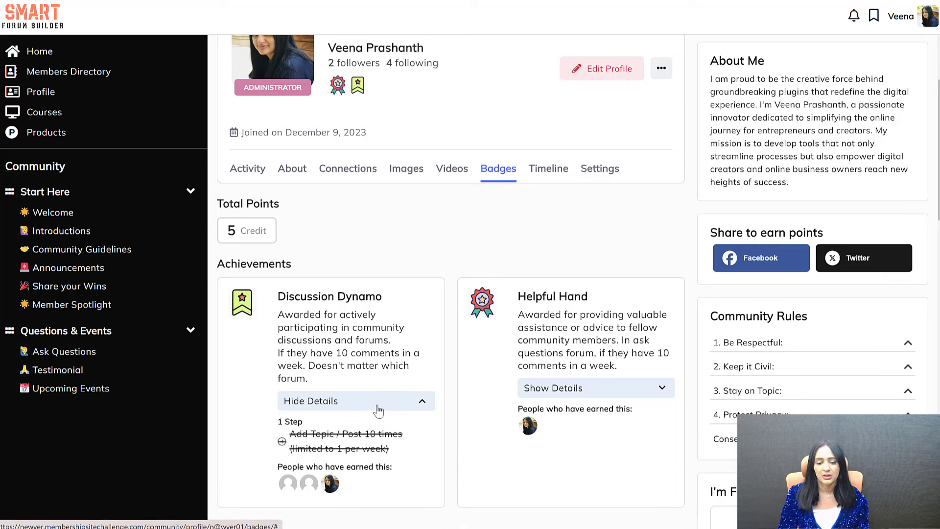
{"action": "left_click", "coordinate": [576, 389]}
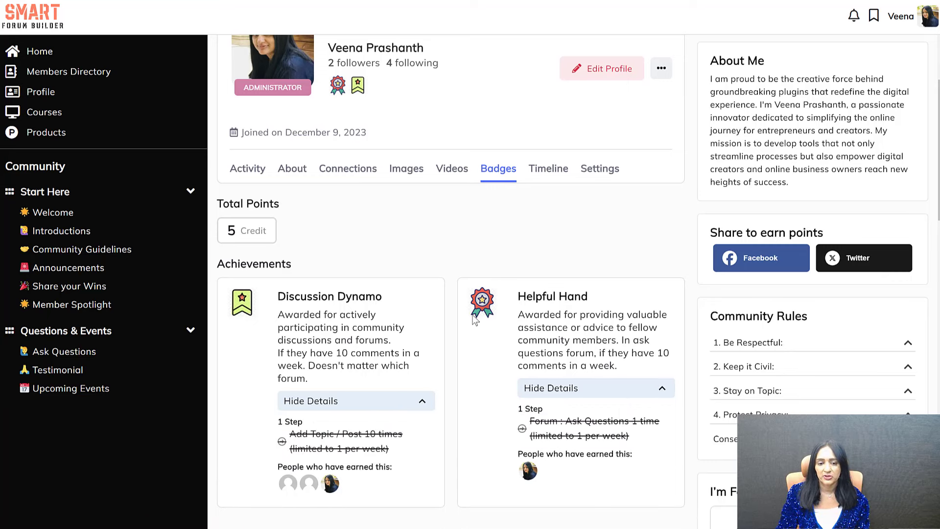
{"action": "scroll", "coordinate": [269, 169], "scroll_direction": "up", "scroll_amount": 1}
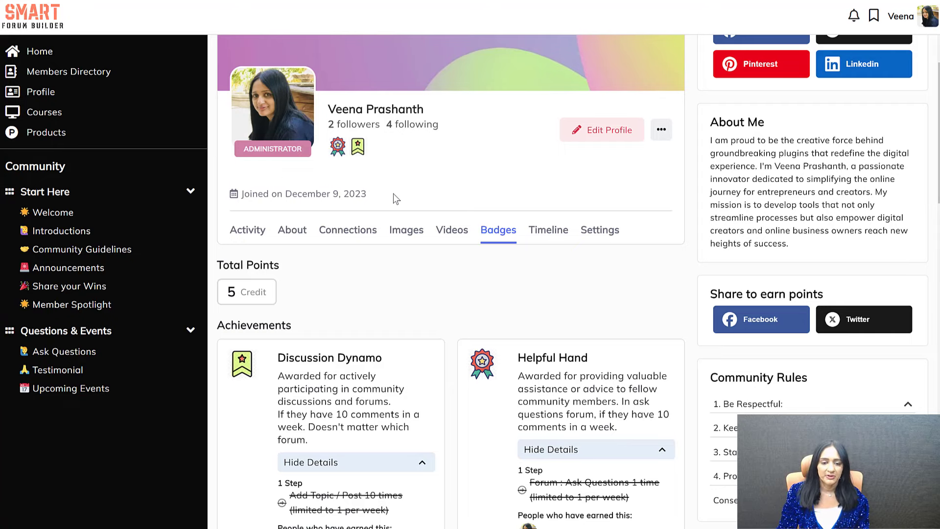
{"action": "scroll", "coordinate": [392, 193], "scroll_direction": "up", "scroll_amount": 1}
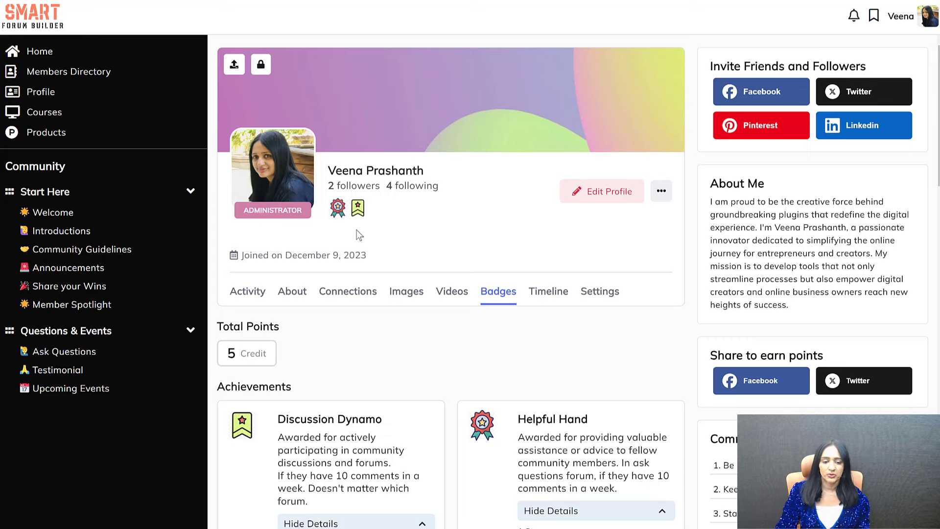
{"action": "scroll", "coordinate": [478, 338], "scroll_direction": "down", "scroll_amount": 2}
{"action": "scroll", "coordinate": [433, 441], "scroll_direction": "down", "scroll_amount": 2}
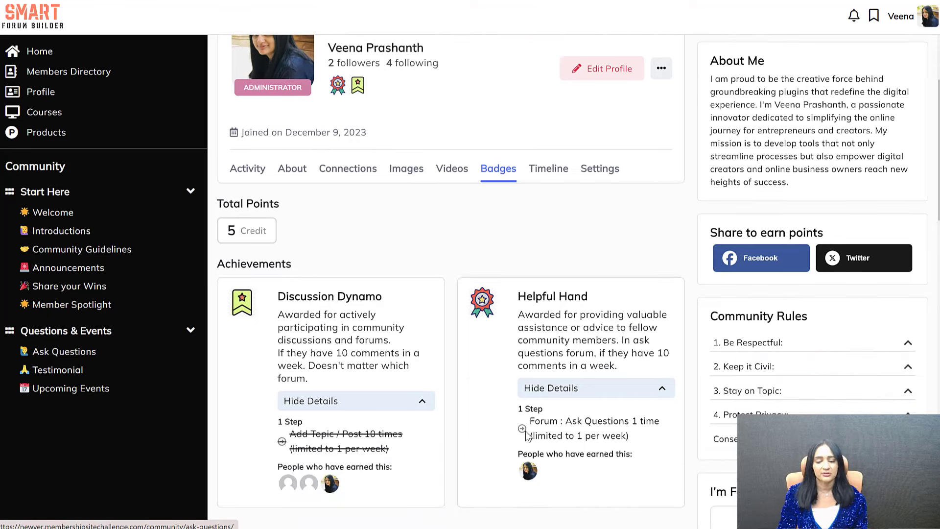
{"action": "scroll", "coordinate": [493, 304], "scroll_direction": "up", "scroll_amount": 2}
{"action": "scroll", "coordinate": [493, 304], "scroll_direction": "up", "scroll_amount": 2}
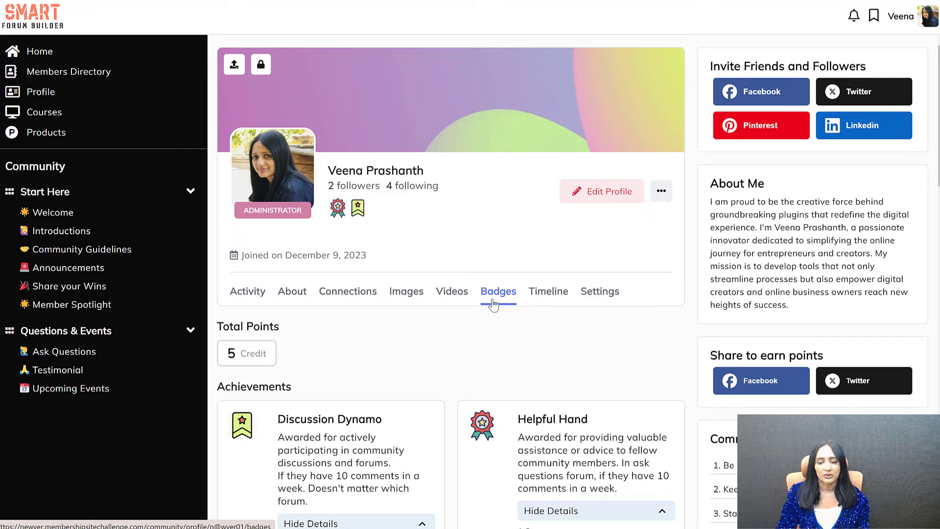
View the profile's Timeline, then its notification and member-directory Settings.
{"action": "left_click", "coordinate": [551, 293]}
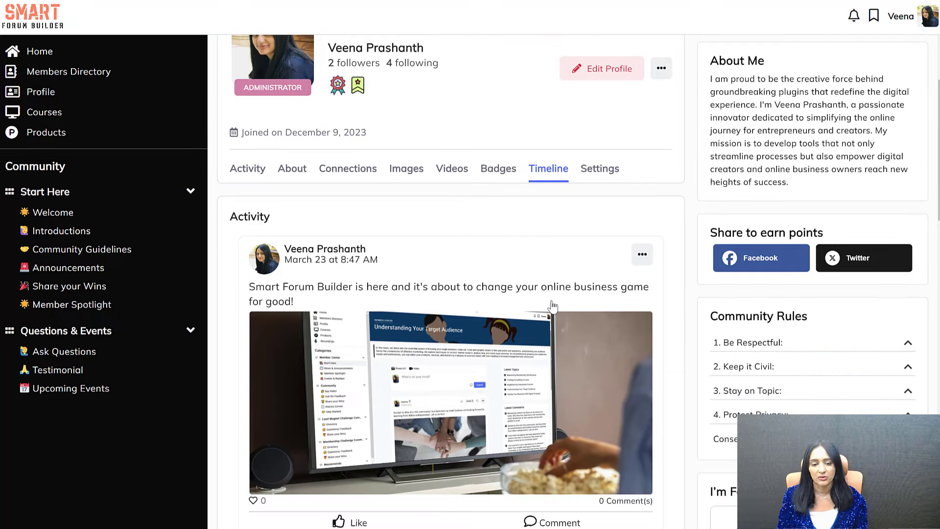
{"action": "scroll", "coordinate": [552, 306], "scroll_direction": "down", "scroll_amount": 3}
{"action": "scroll", "coordinate": [577, 173], "scroll_direction": "up", "scroll_amount": 3}
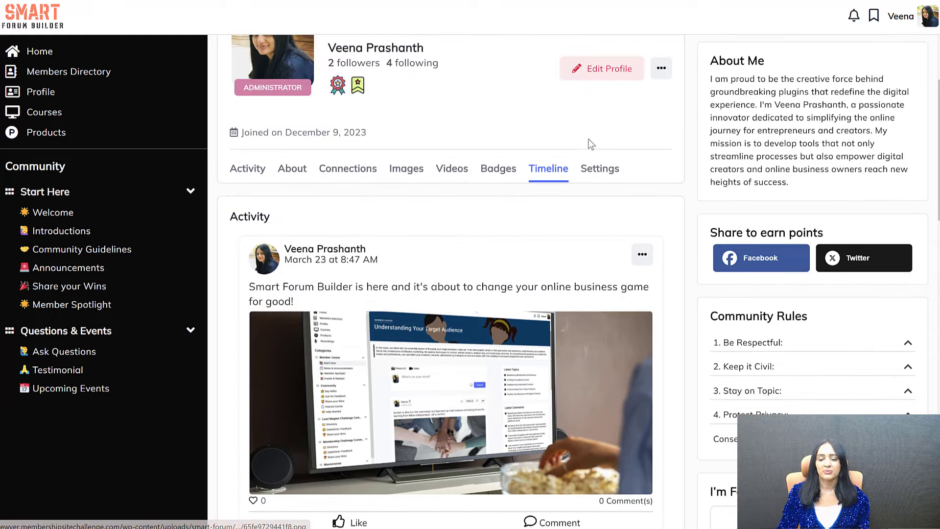
{"action": "left_click", "coordinate": [587, 180]}
{"action": "scroll", "coordinate": [519, 255], "scroll_direction": "down", "scroll_amount": 4}
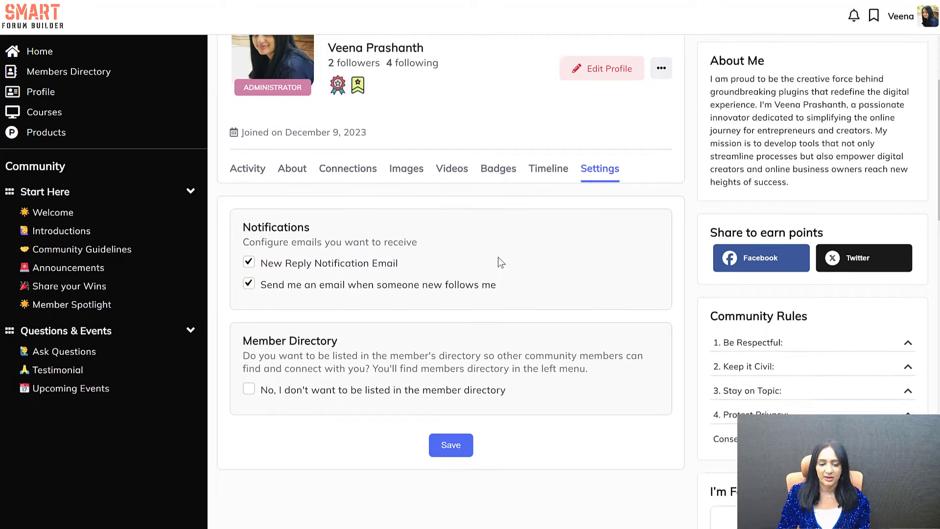
{"action": "scroll", "coordinate": [492, 251], "scroll_direction": "up", "scroll_amount": 4}
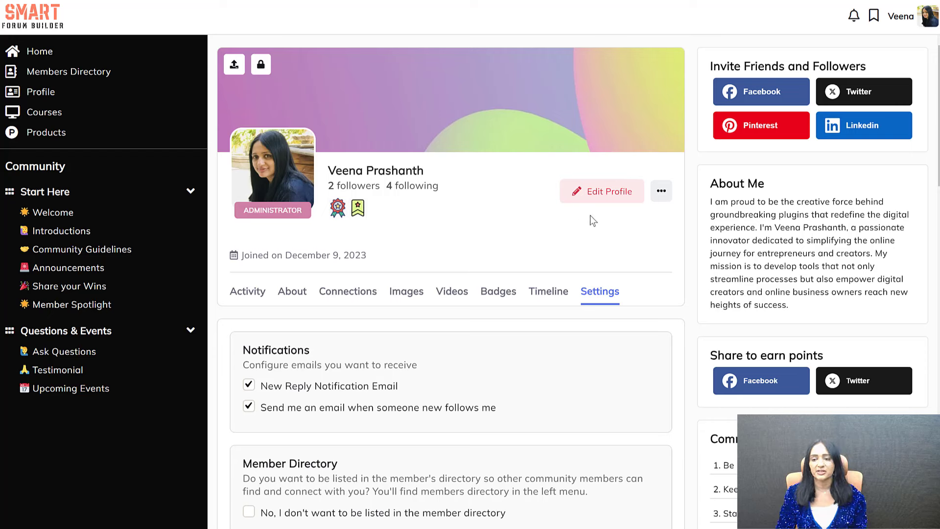
Switch Private profile on and back off in the ••• menu, leaving the profile public.
{"action": "left_click", "coordinate": [660, 191]}
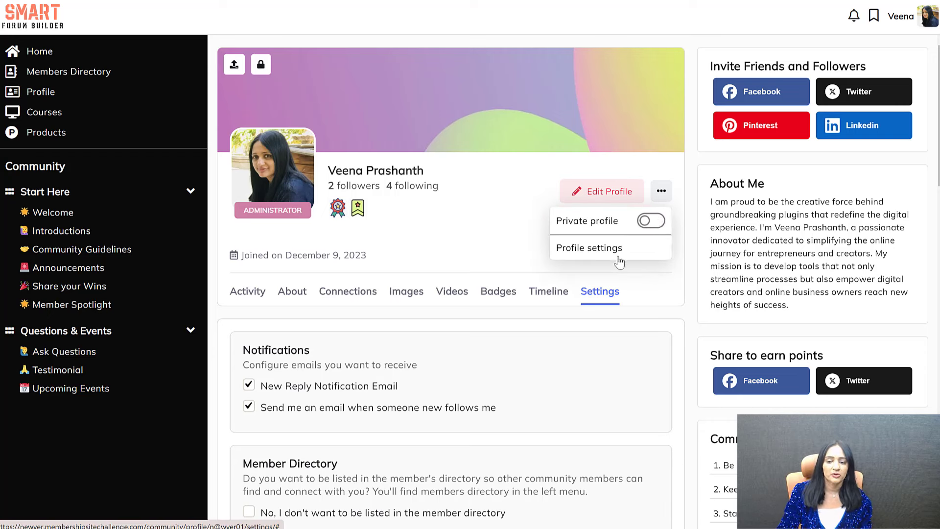
{"action": "left_click", "coordinate": [661, 223]}
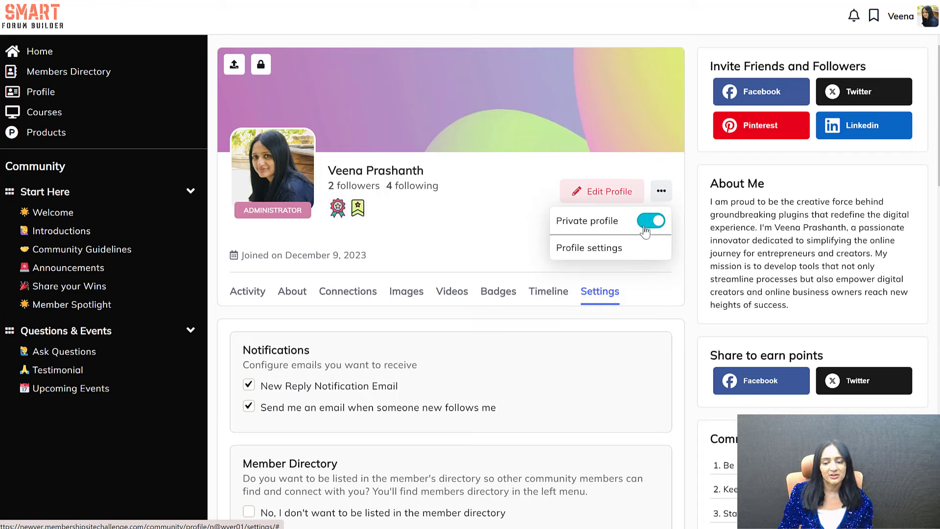
{"action": "left_click", "coordinate": [646, 223]}
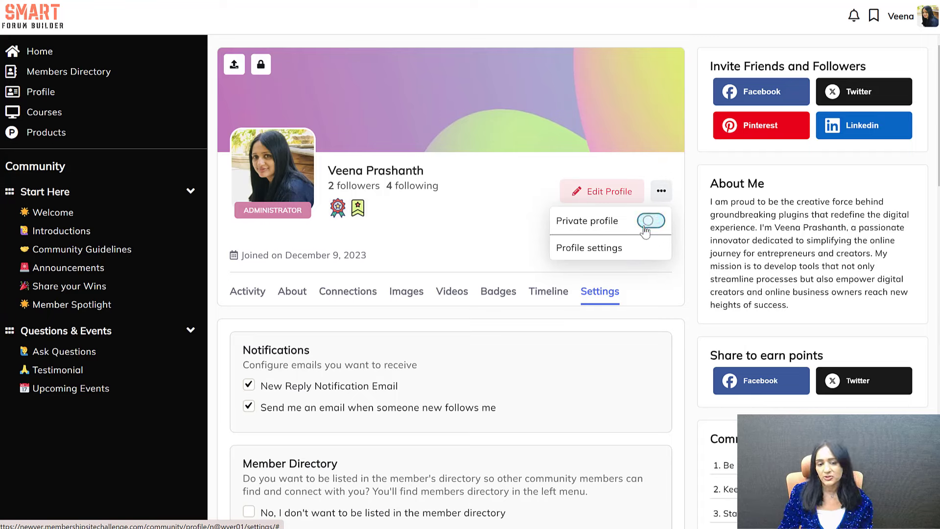
{"action": "left_click", "coordinate": [473, 250]}
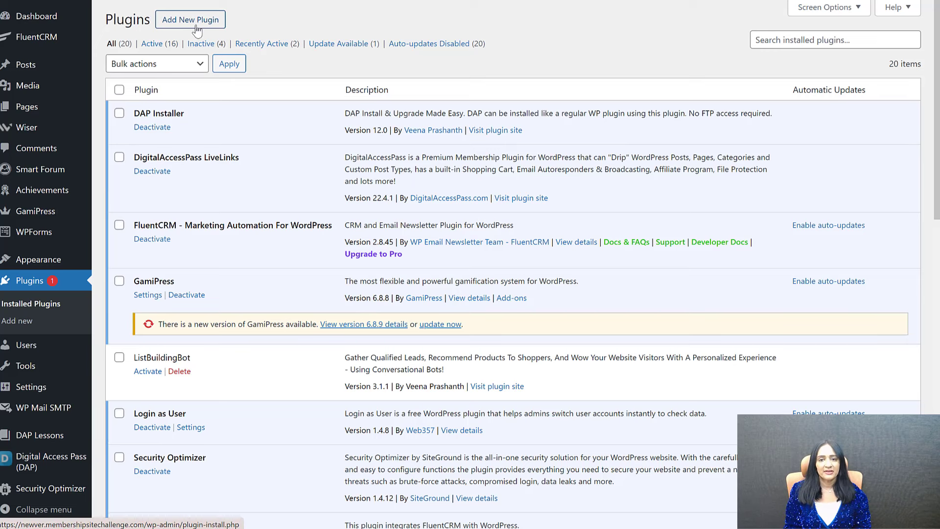
Go from the Installed Plugins page to Smart Forum's All Forums list.
{"action": "left_click", "coordinate": [196, 24]}
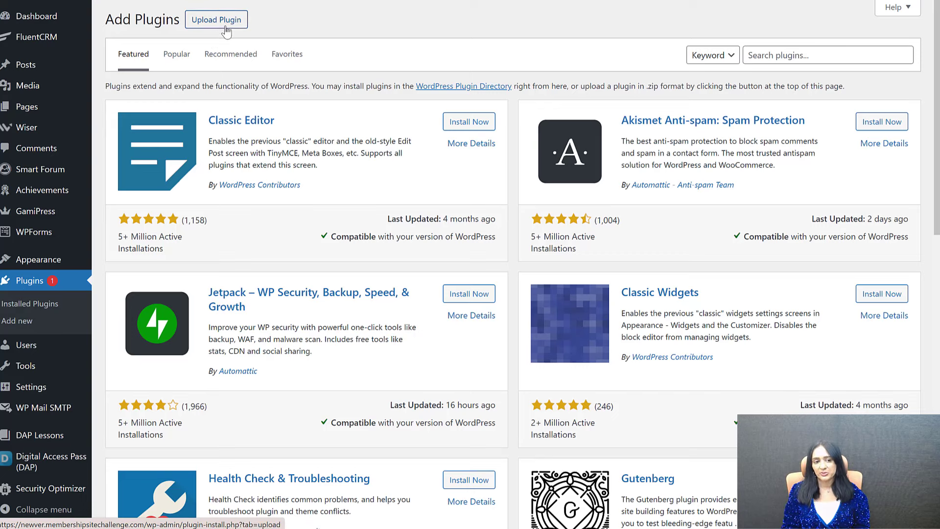
{"action": "left_click", "coordinate": [30, 303]}
{"action": "scroll", "coordinate": [280, 385], "scroll_direction": "down", "scroll_amount": 10}
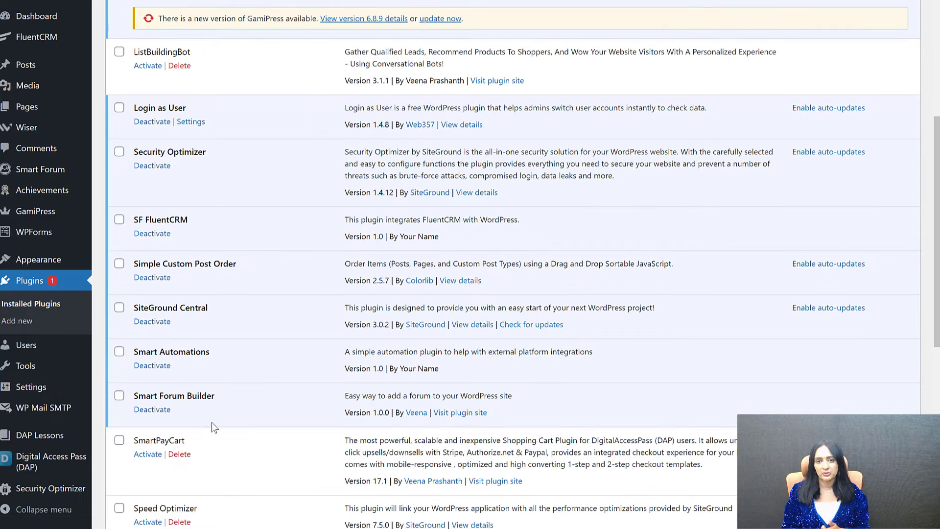
{"action": "triple_click", "coordinate": [157, 395]}
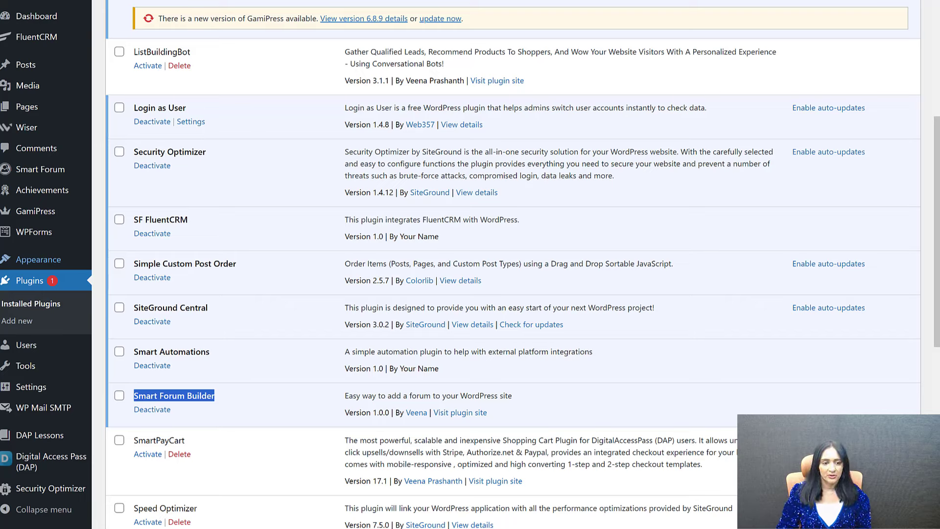
{"action": "left_click", "coordinate": [48, 172]}
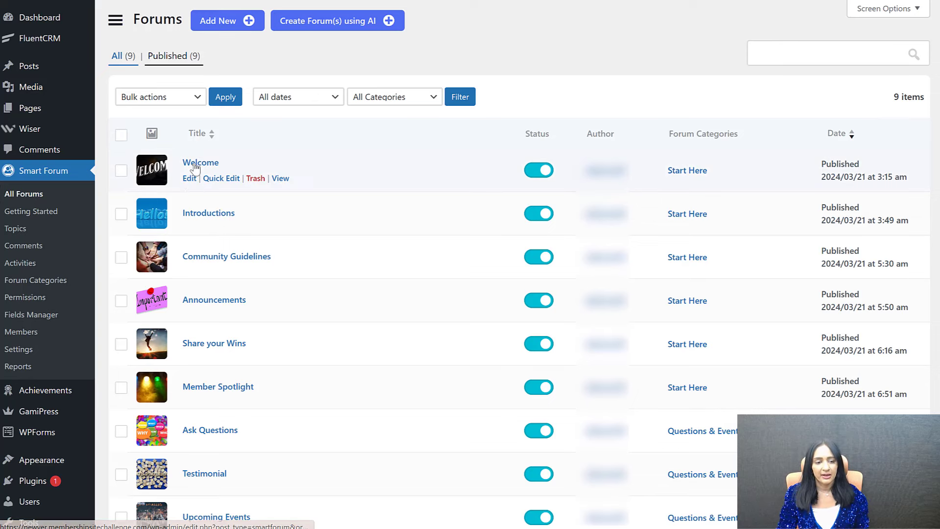
Try the All Categories filter and the forum search box on the forums list.
{"action": "mouse_move", "coordinate": [189, 218]}
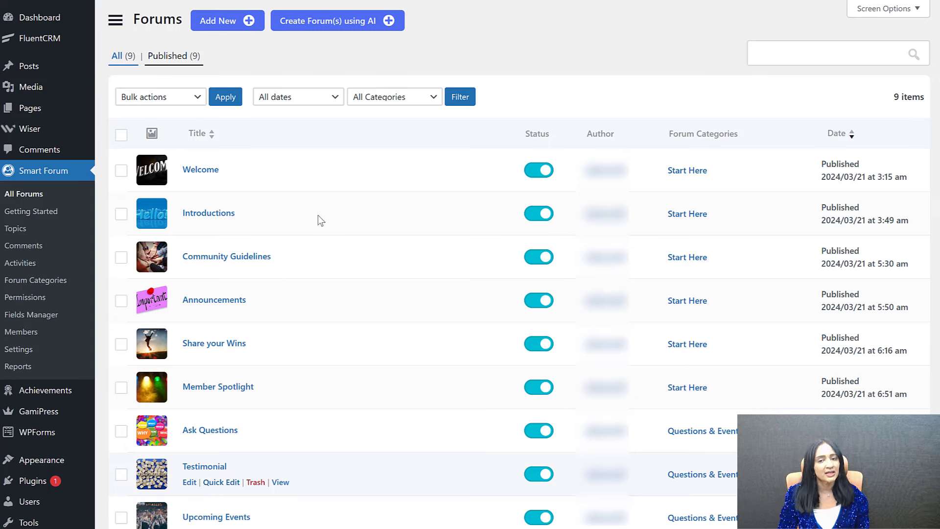
{"action": "left_click", "coordinate": [376, 98]}
{"action": "left_click", "coordinate": [376, 100]}
{"action": "left_click", "coordinate": [831, 53]}
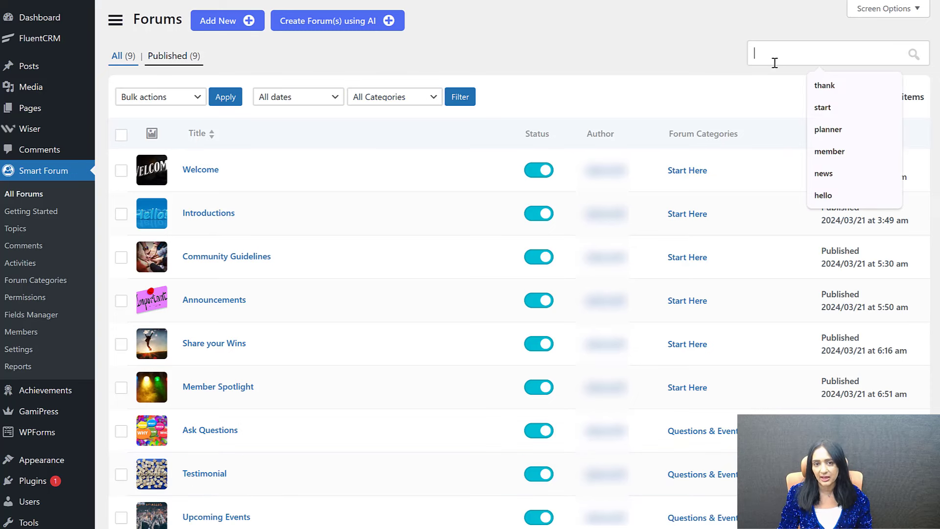
{"action": "left_click", "coordinate": [792, 53]}
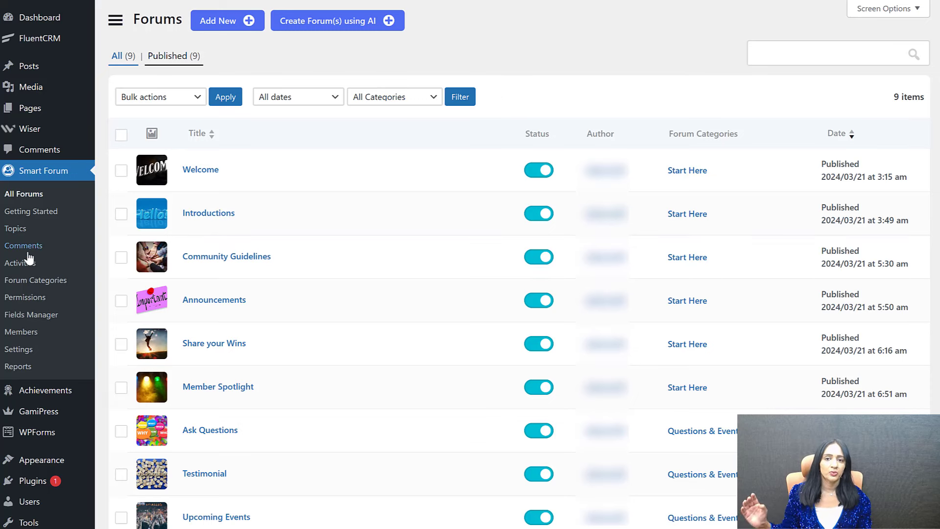
Open Forum Categories in a new browser tab and switch to it.
{"action": "right_click", "coordinate": [24, 281]}
{"action": "left_click", "coordinate": [58, 292]}
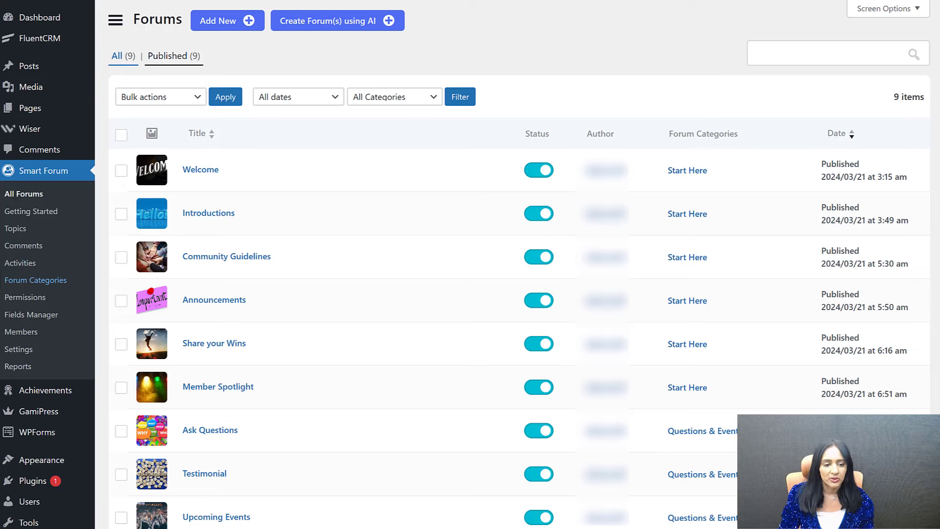
{"action": "key", "text": "ctrl+Tab"}
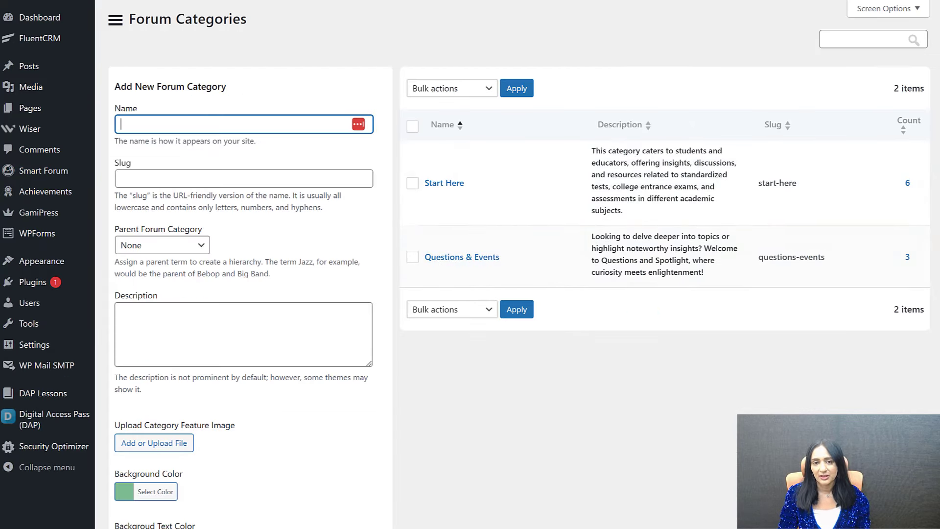
Switch back to the browser tab holding the All Forums list.
{"action": "key", "text": "ctrl+shift+Tab"}
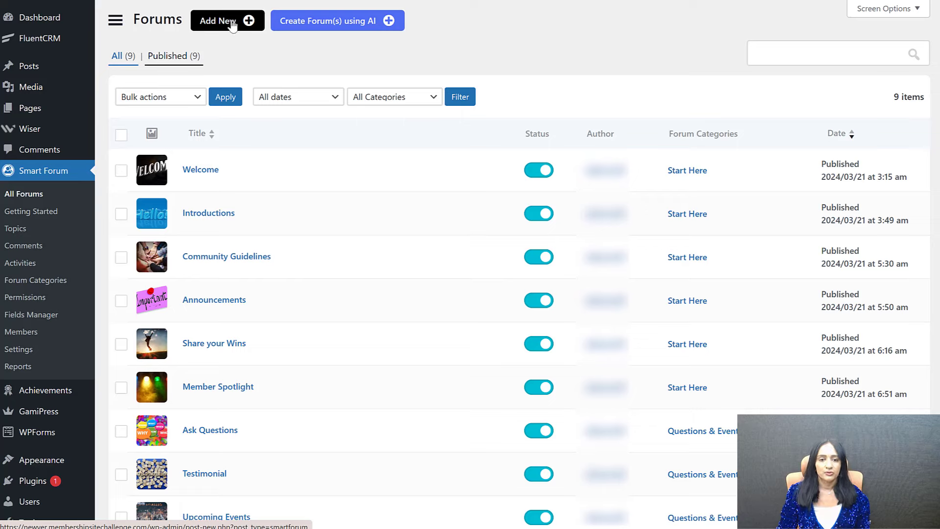
Start Create Forum(s) using AI, keeping Start Here as the forum category.
{"action": "left_click", "coordinate": [361, 29]}
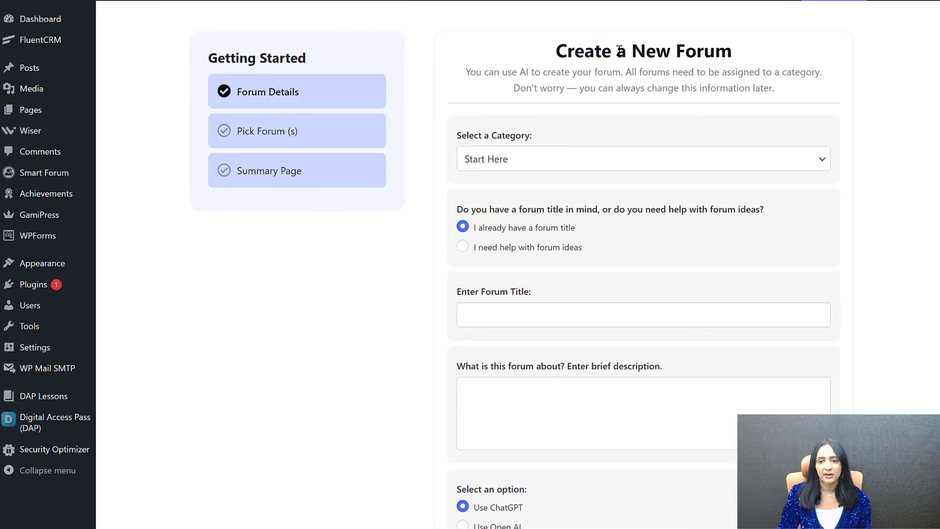
{"action": "left_click_drag", "start_coordinate": [543, 51], "coordinate": [753, 48]}
{"action": "left_click", "coordinate": [687, 63]}
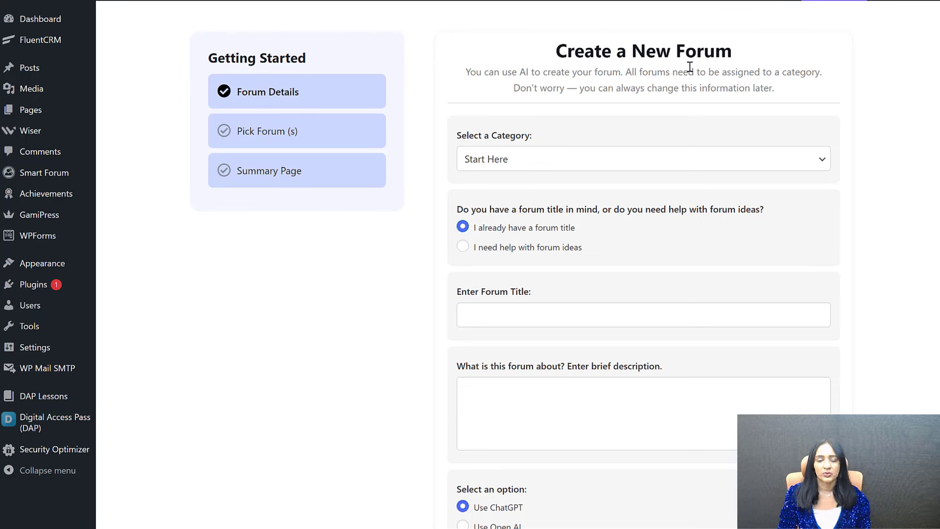
{"action": "left_click", "coordinate": [506, 168]}
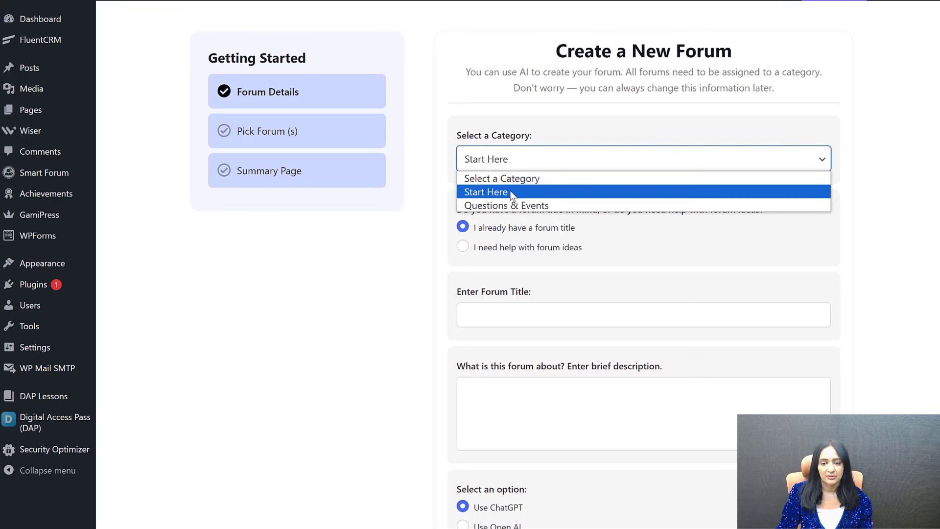
{"action": "left_click", "coordinate": [511, 195]}
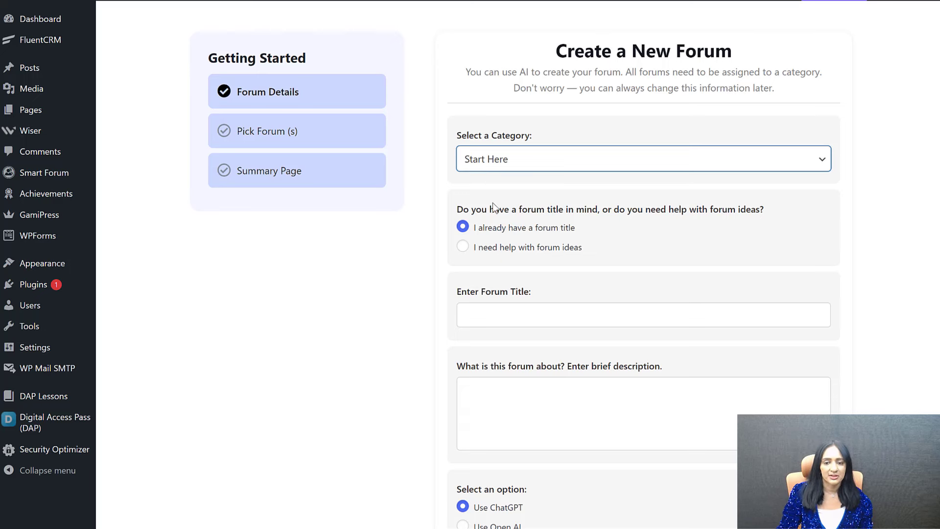
Choose 'I need help with forum ideas' so AI suggests forums from the community description.
{"action": "left_click", "coordinate": [504, 248]}
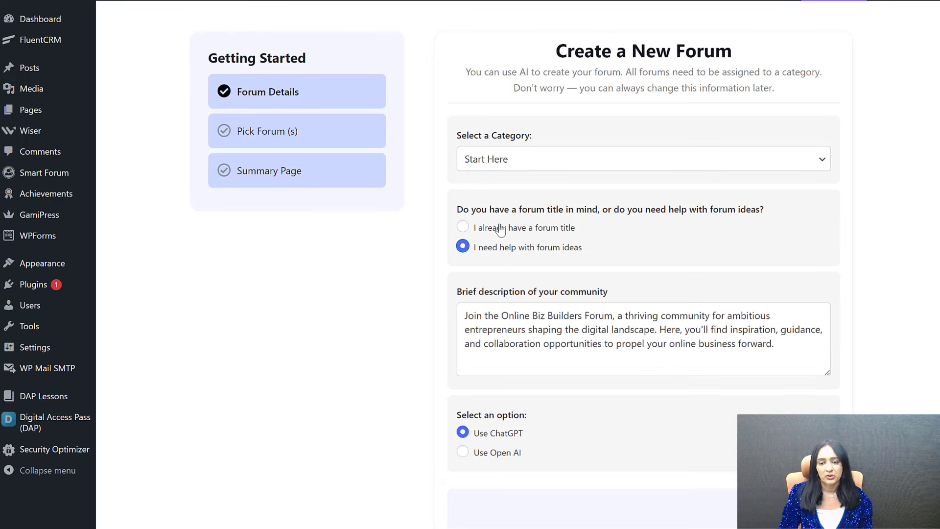
{"action": "left_click", "coordinate": [500, 230]}
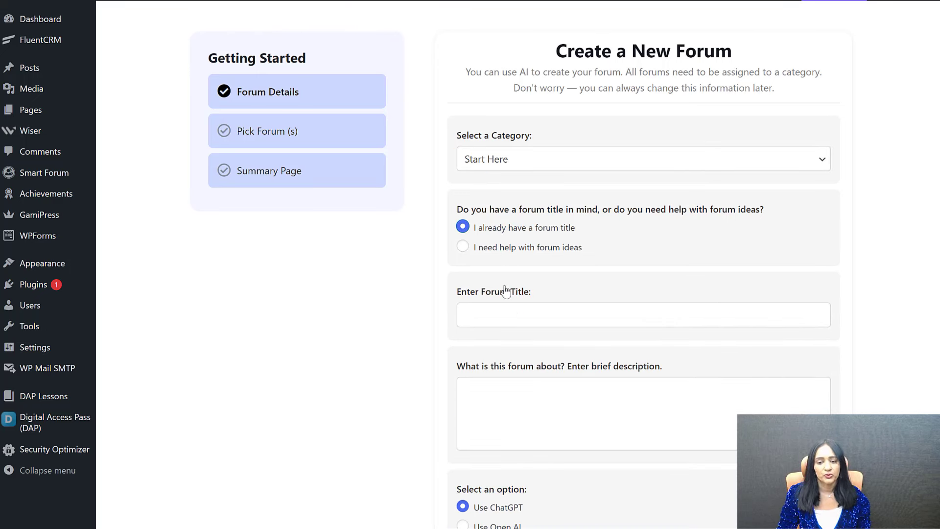
{"action": "left_click", "coordinate": [480, 248]}
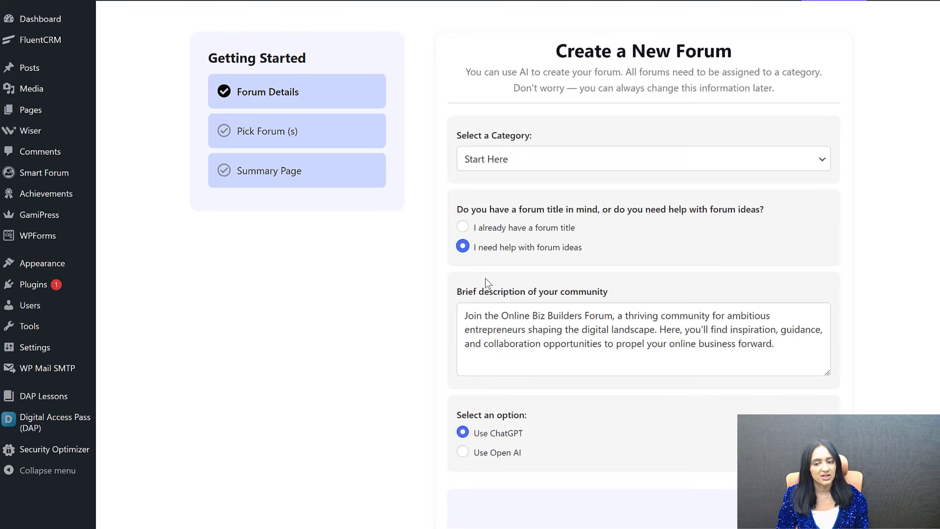
{"action": "left_click_drag", "start_coordinate": [783, 346], "coordinate": [459, 321]}
{"action": "left_click", "coordinate": [618, 358]}
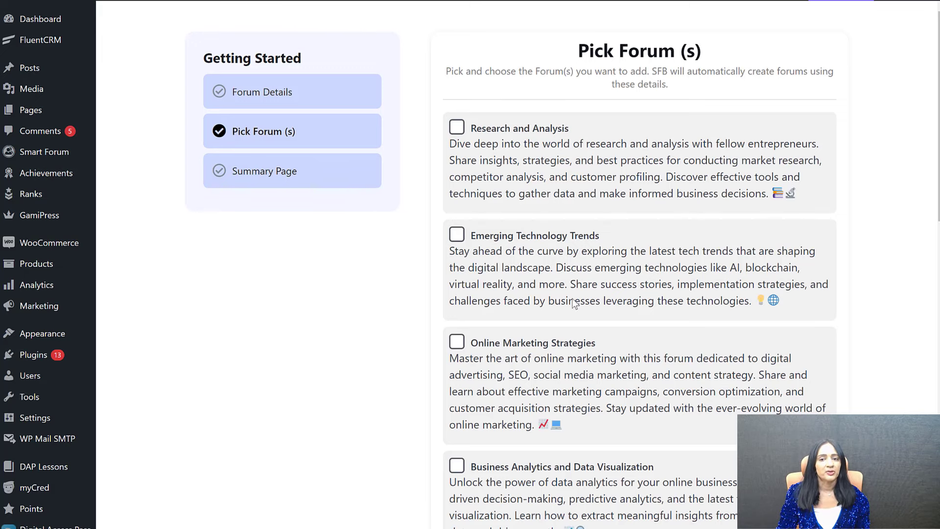
Tick Research and Analysis, Online Marketing Strategies and Monetization Strategies for Online Businesses.
{"action": "left_click", "coordinate": [457, 128]}
{"action": "scroll", "coordinate": [453, 210], "scroll_direction": "down", "scroll_amount": 3}
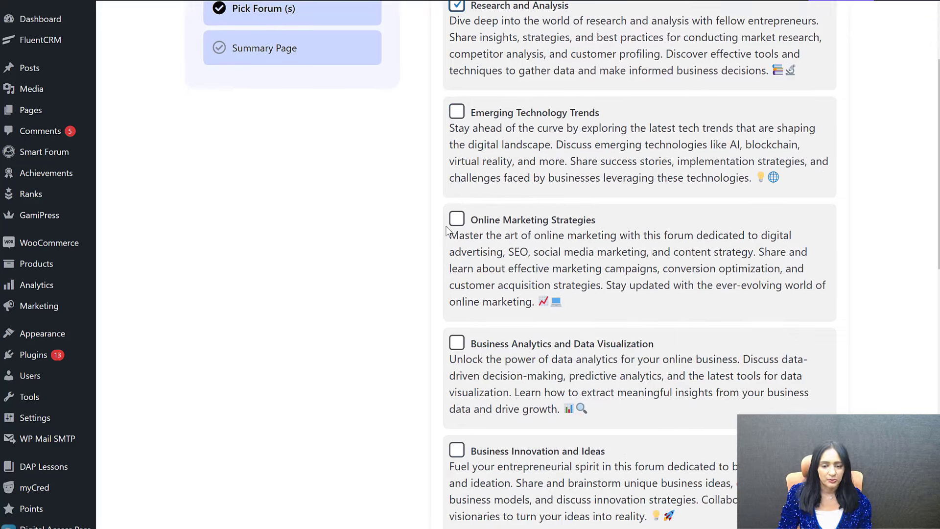
{"action": "left_click", "coordinate": [457, 216]}
{"action": "scroll", "coordinate": [452, 275], "scroll_direction": "down", "scroll_amount": 6}
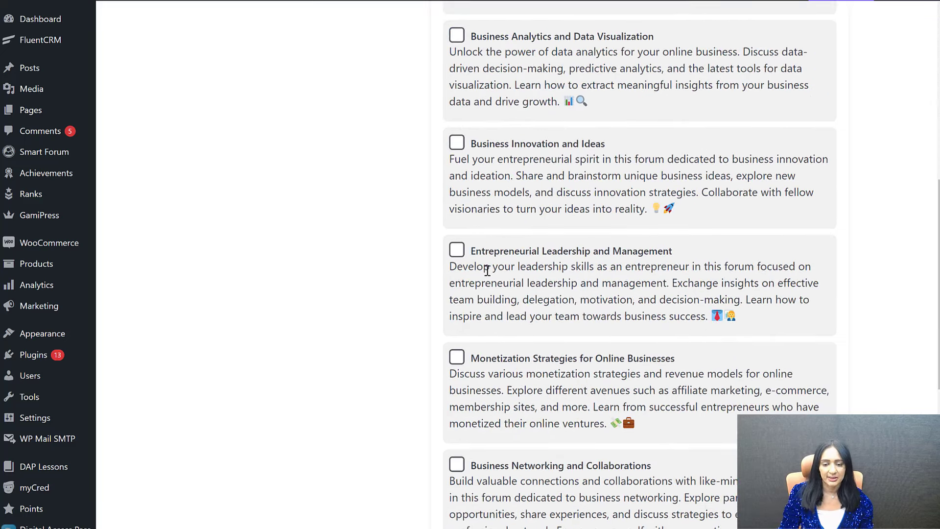
{"action": "left_click", "coordinate": [457, 356]}
{"action": "scroll", "coordinate": [714, 379], "scroll_direction": "down", "scroll_amount": 6}
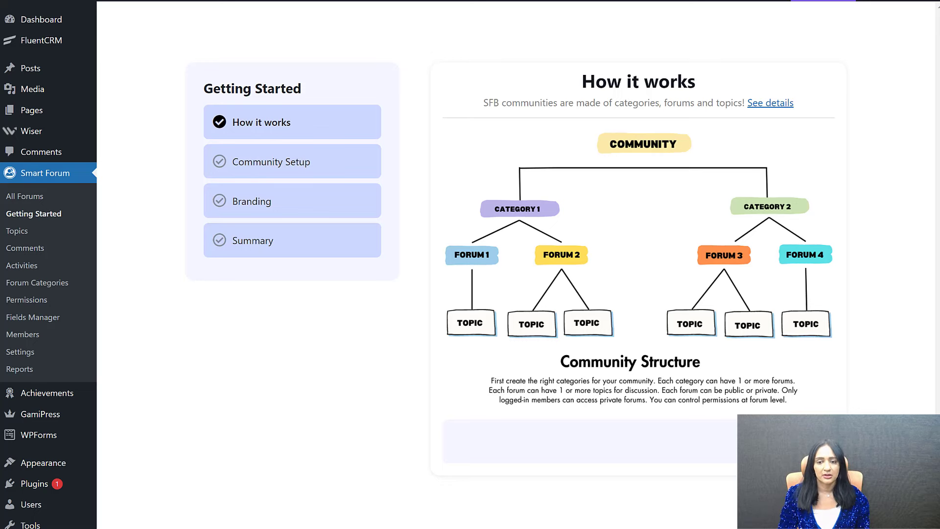
Continue to Community Setup and choose to write your own description.
{"action": "left_click", "coordinate": [790, 395]}
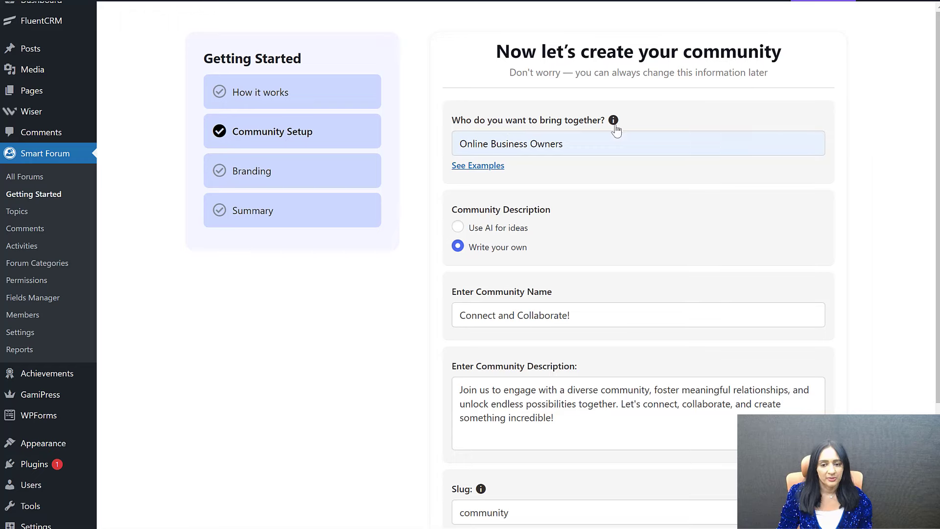
{"action": "left_click", "coordinate": [475, 165]}
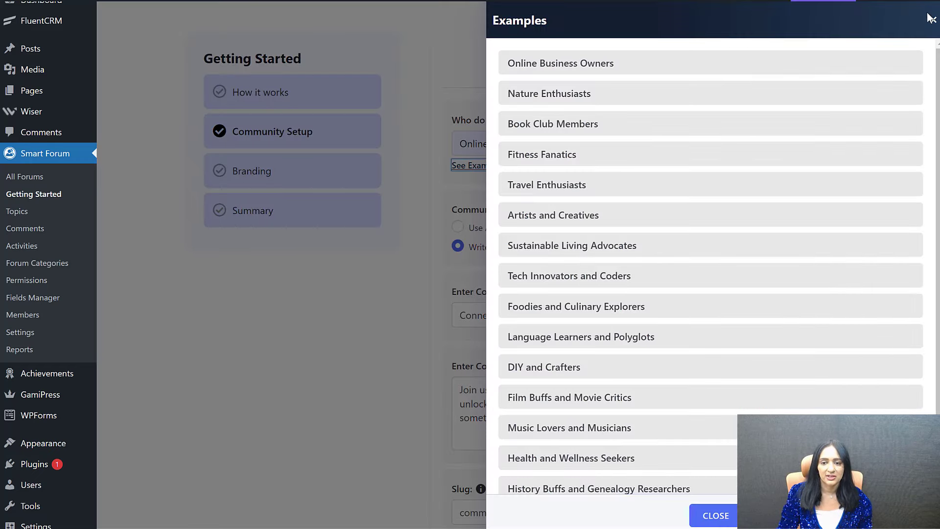
{"action": "left_click", "coordinate": [932, 20]}
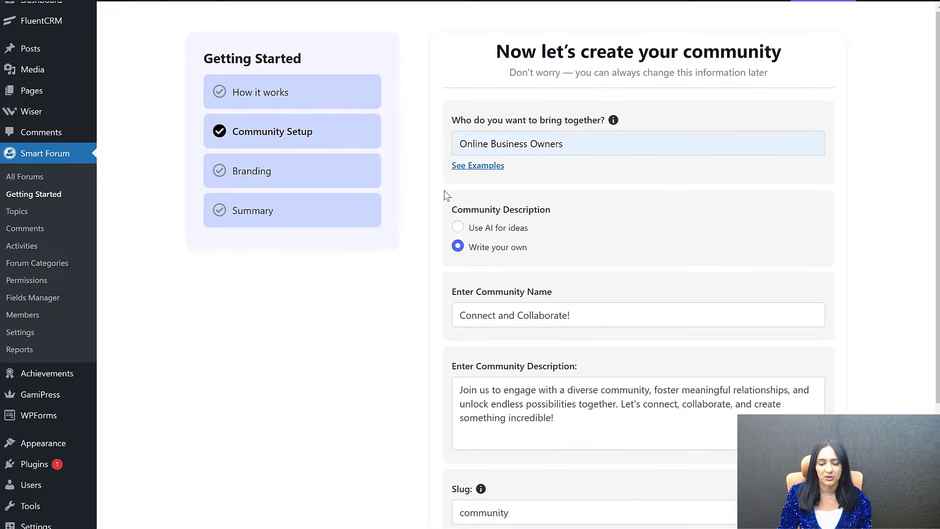
{"action": "scroll", "coordinate": [472, 264], "scroll_direction": "down", "scroll_amount": 1}
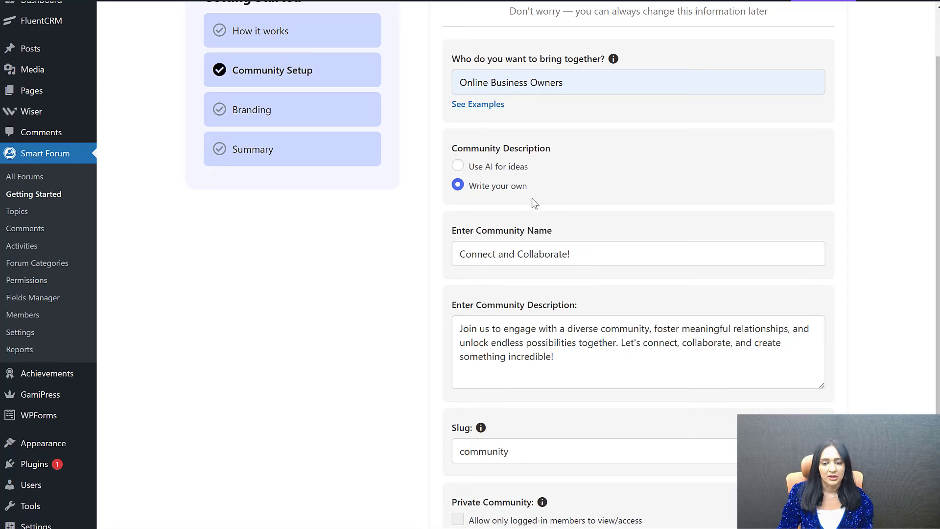
{"action": "left_click", "coordinate": [457, 165]}
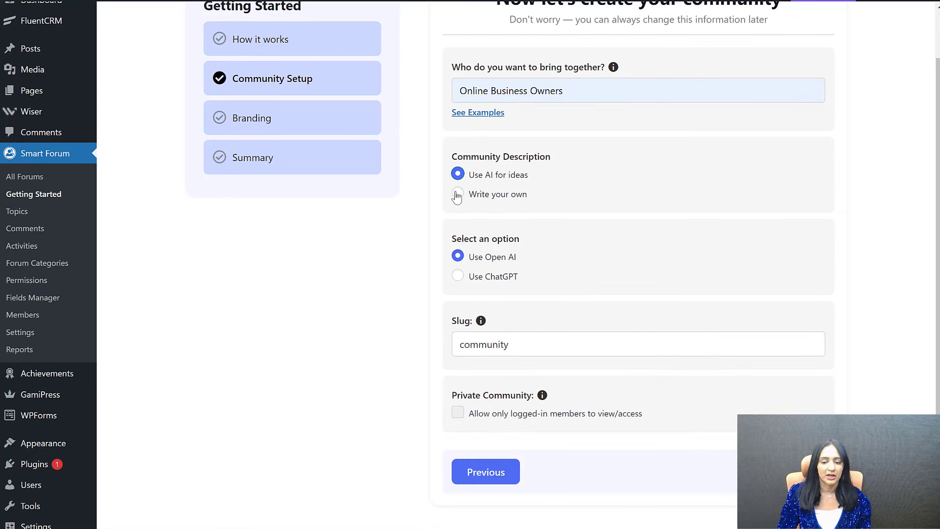
{"action": "left_click", "coordinate": [457, 195]}
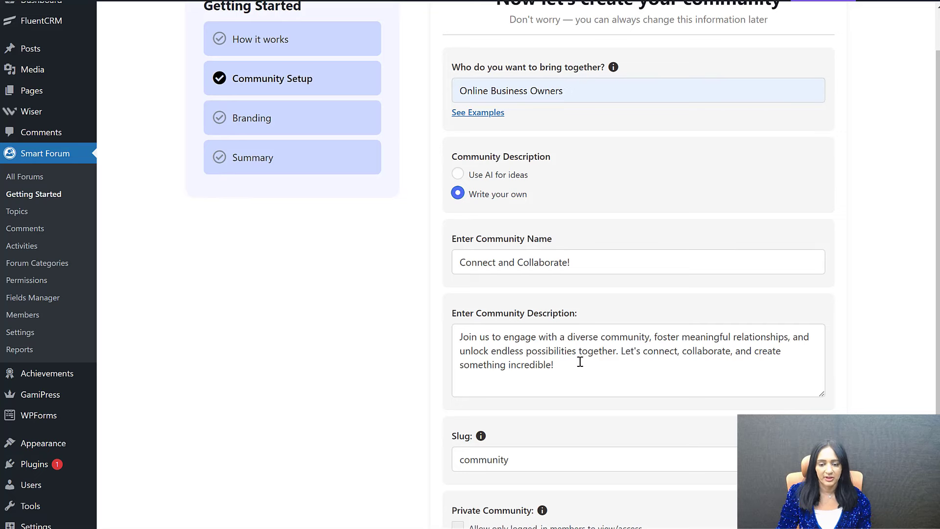
Review the community name 'Connect and Collaborate!' and its welcome description.
{"action": "scroll", "coordinate": [573, 362], "scroll_direction": "down", "scroll_amount": 2}
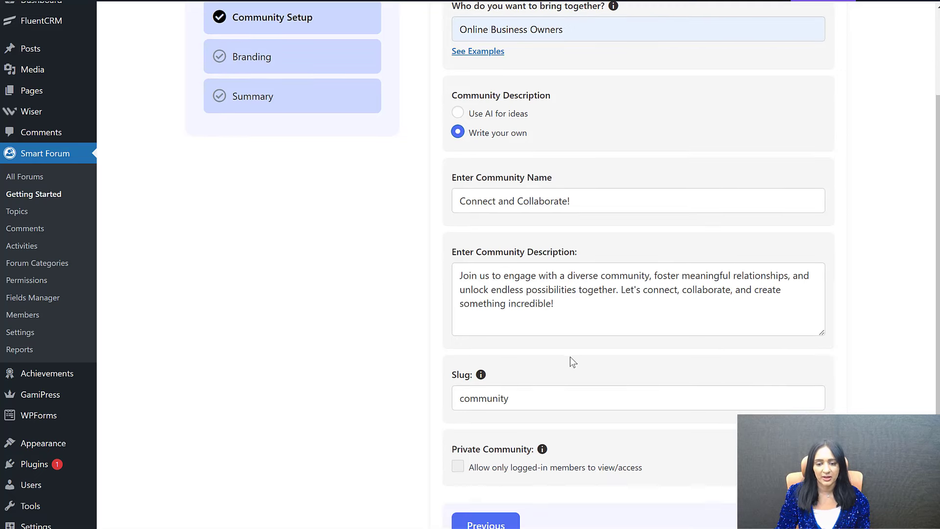
{"action": "left_click_drag", "start_coordinate": [602, 149], "coordinate": [447, 151]}
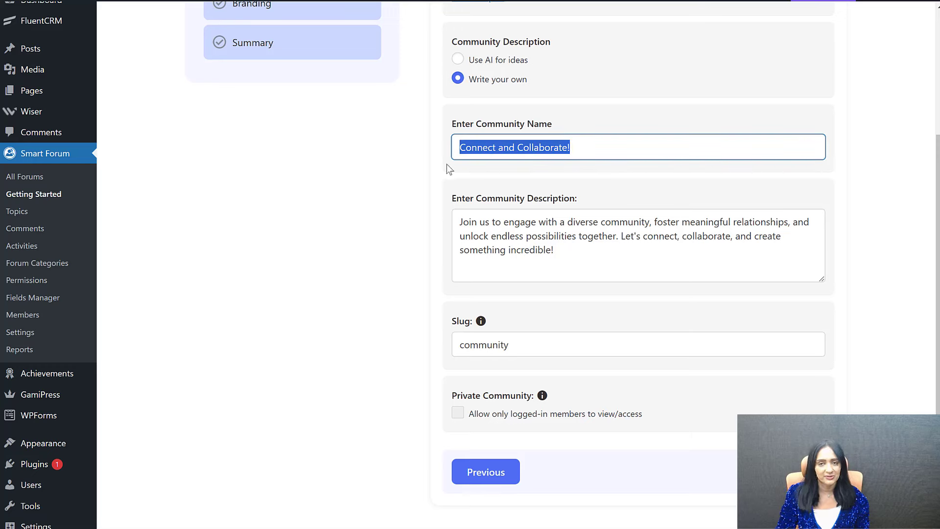
{"action": "left_click", "coordinate": [531, 236]}
{"action": "key", "text": "ctrl+a"}
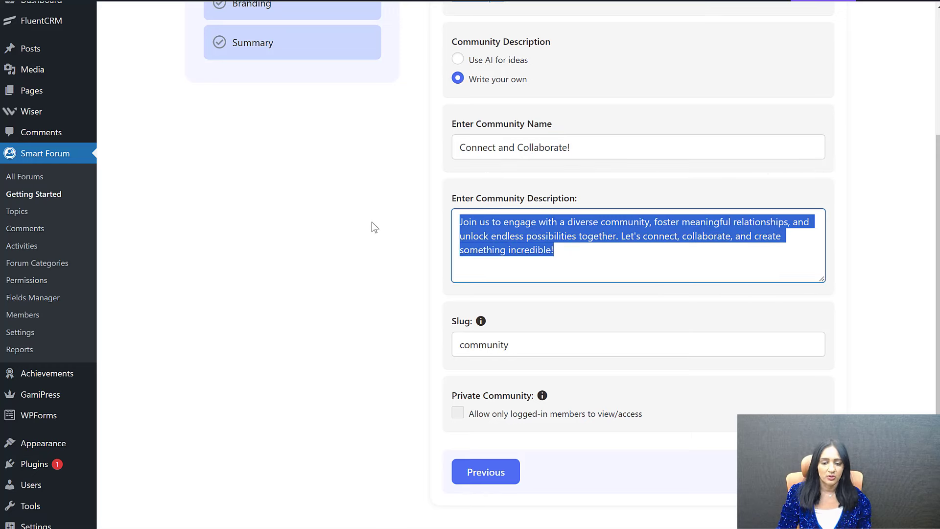
{"action": "left_click", "coordinate": [564, 262]}
{"action": "key", "text": "ctrl+a"}
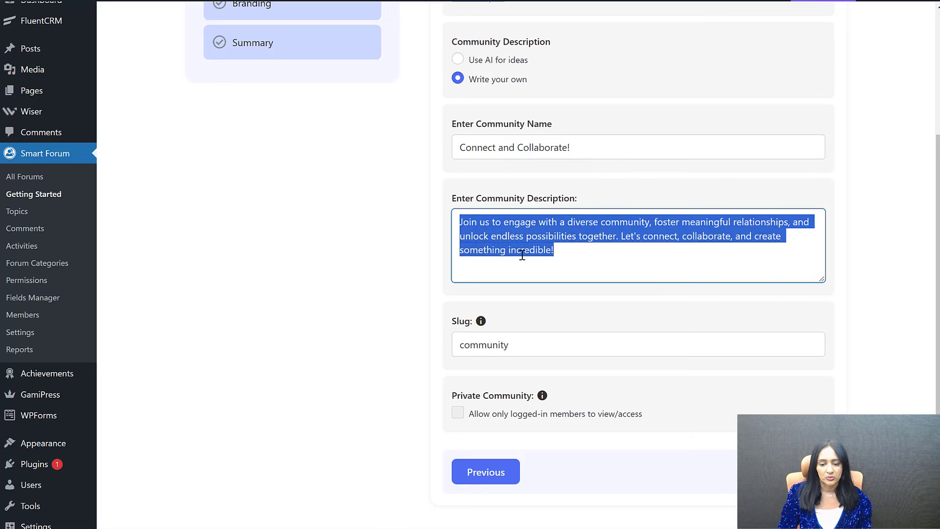
{"action": "left_click", "coordinate": [535, 224]}
{"action": "scroll", "coordinate": [523, 394], "scroll_direction": "down", "scroll_amount": 1}
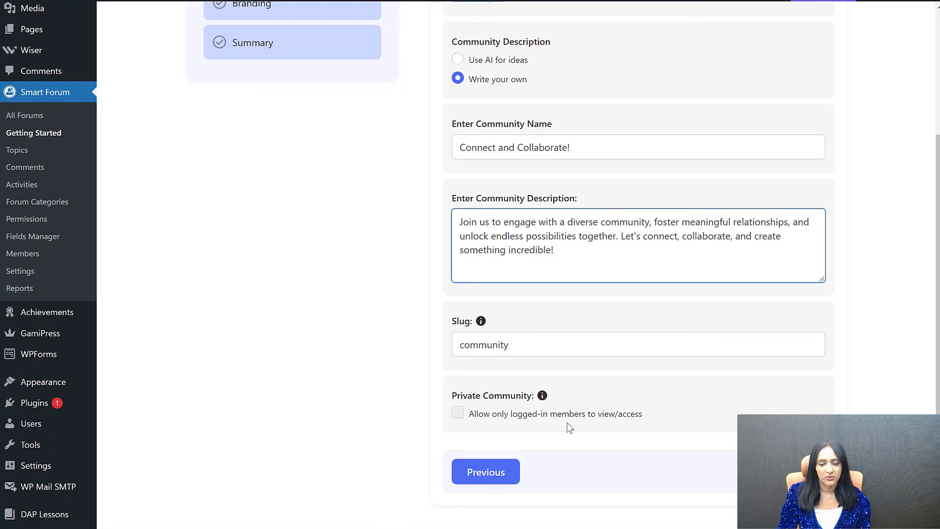
{"action": "scroll", "coordinate": [688, 407], "scroll_direction": "up", "scroll_amount": 3}
{"action": "scroll", "coordinate": [689, 406], "scroll_direction": "down", "scroll_amount": 3}
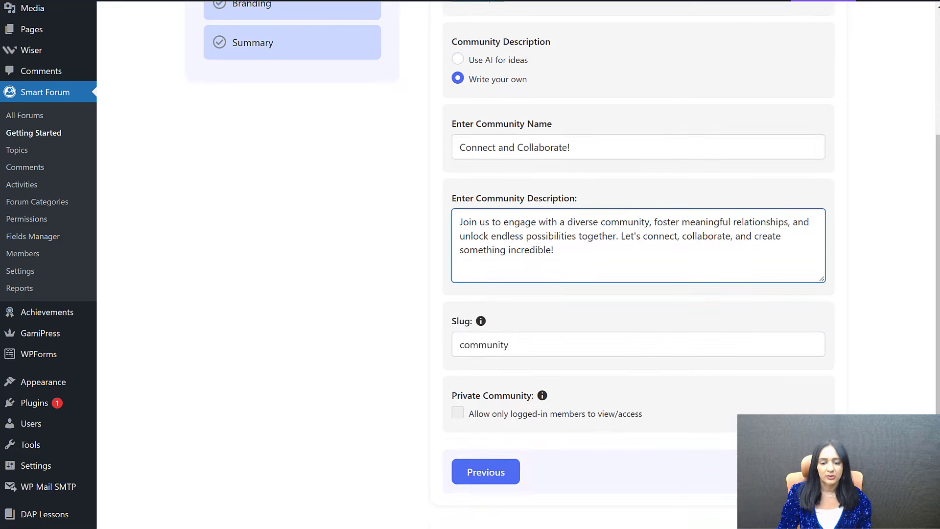
Keep the slug 'community' and enable Private Community for logged-in members only.
{"action": "left_click", "coordinate": [511, 345]}
{"action": "key", "text": "ctrl+a"}
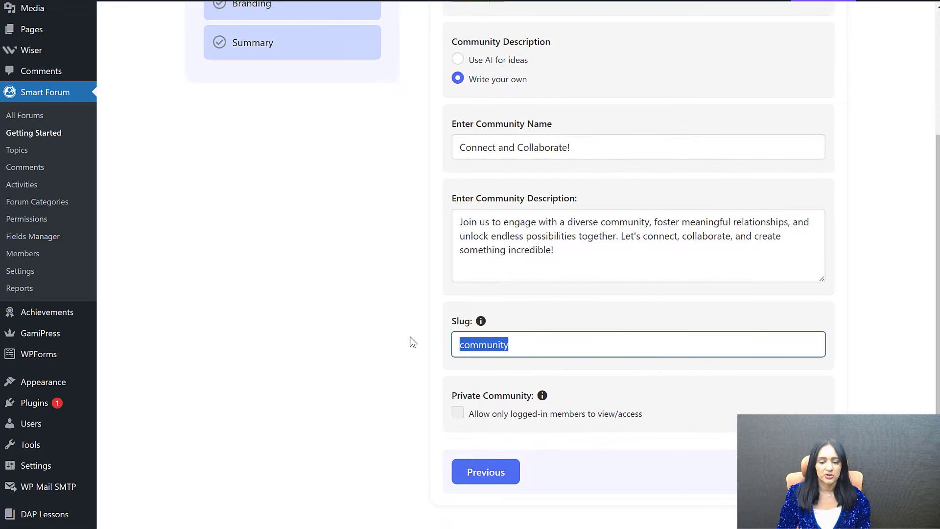
{"action": "left_click", "coordinate": [410, 338]}
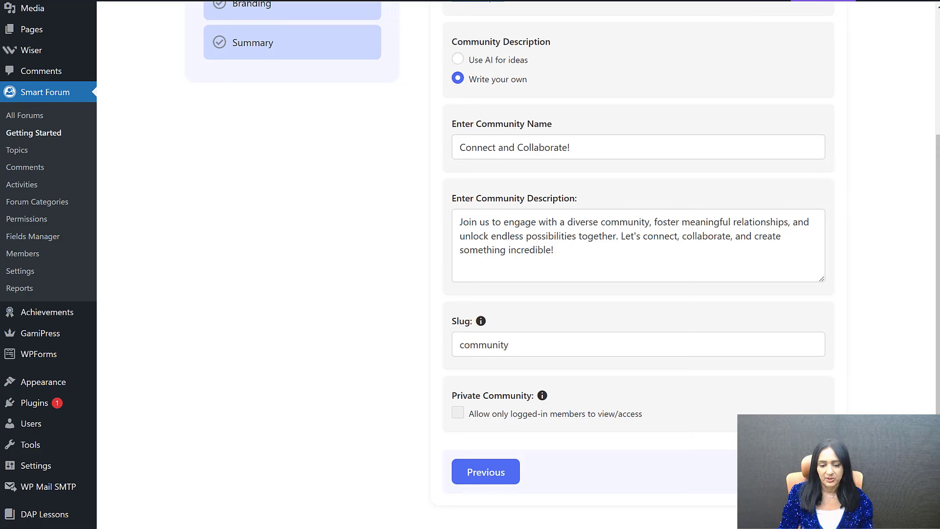
{"action": "left_click", "coordinate": [458, 414]}
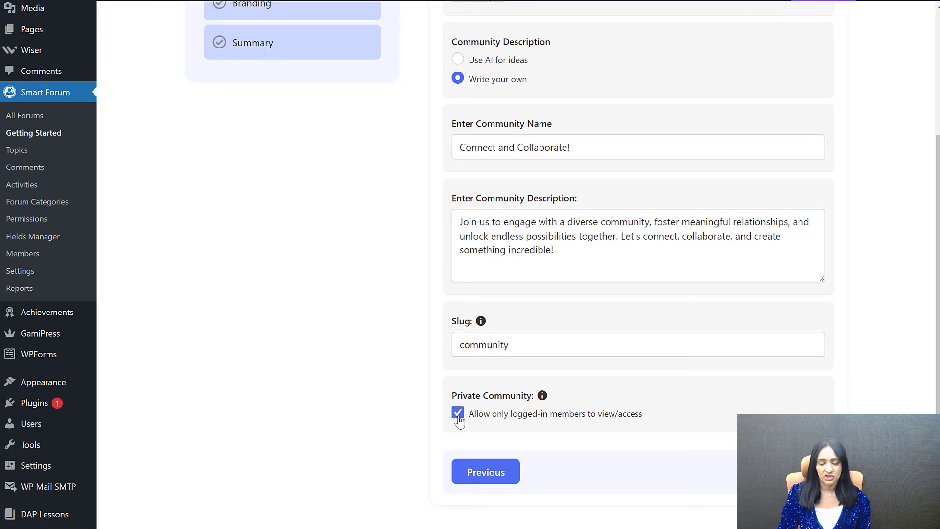
{"action": "left_click", "coordinate": [457, 414]}
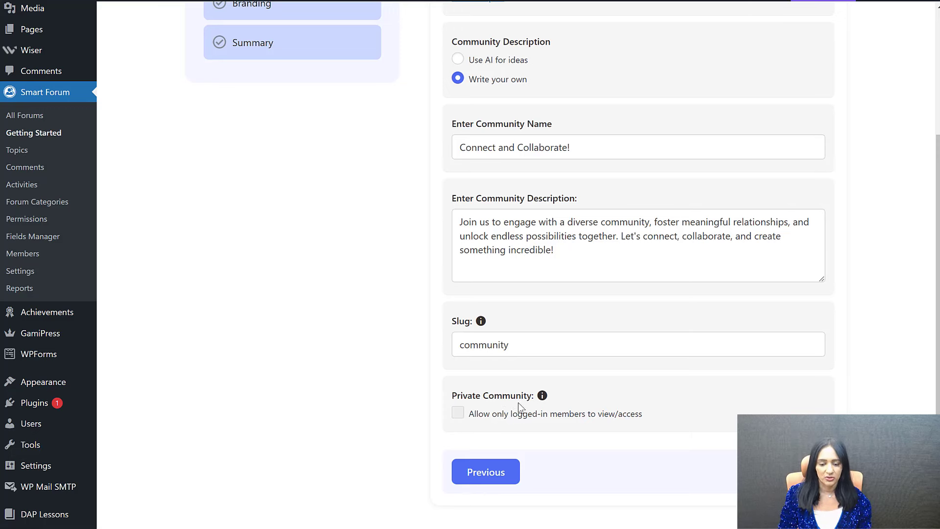
{"action": "left_click", "coordinate": [460, 416]}
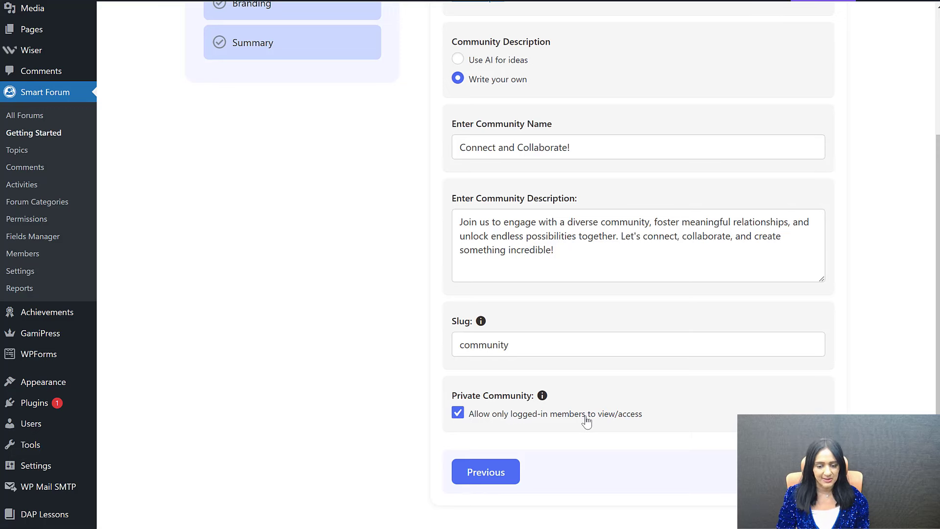
Turn off the logged-in-only restriction and advance from Branding to the Summary.
{"action": "left_click", "coordinate": [459, 415]}
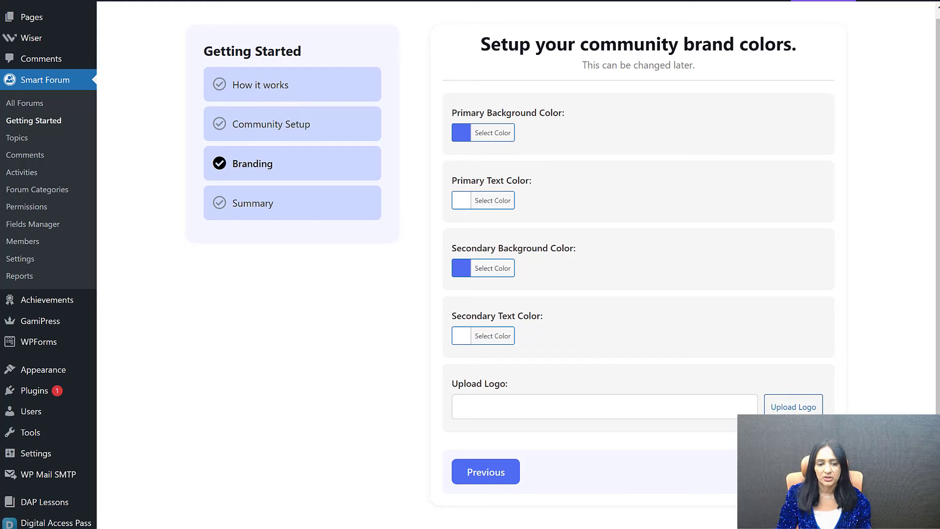
{"action": "left_click", "coordinate": [793, 471]}
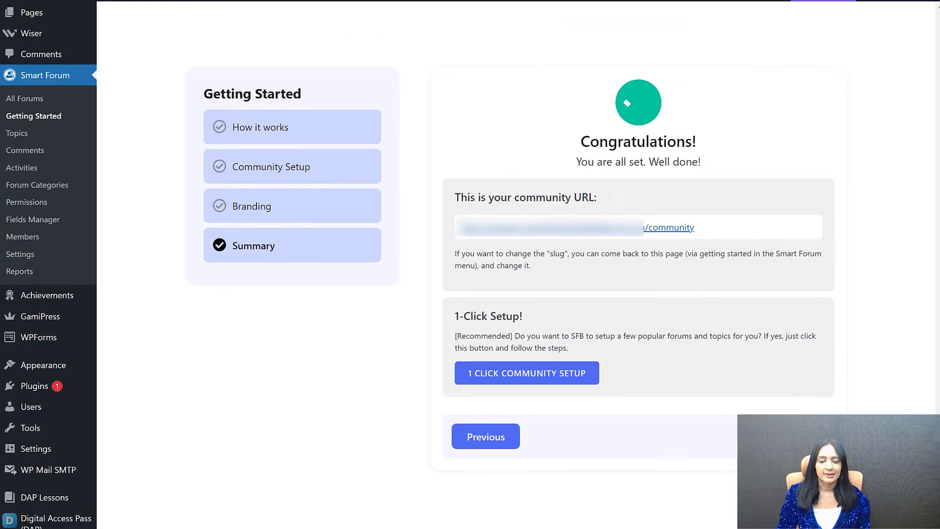
{"action": "scroll", "coordinate": [713, 368], "scroll_direction": "down", "scroll_amount": 2}
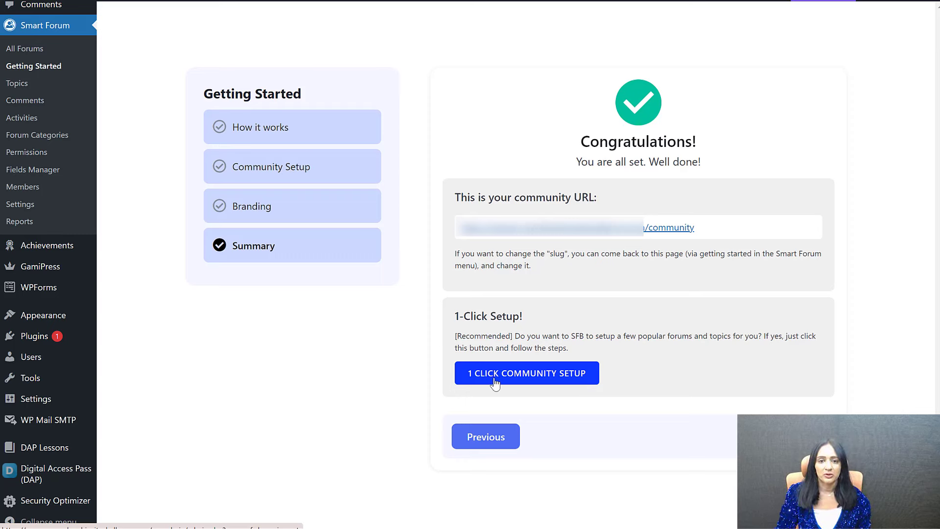
Open the community URL in a new browser tab and switch to it.
{"action": "right_click", "coordinate": [647, 231]}
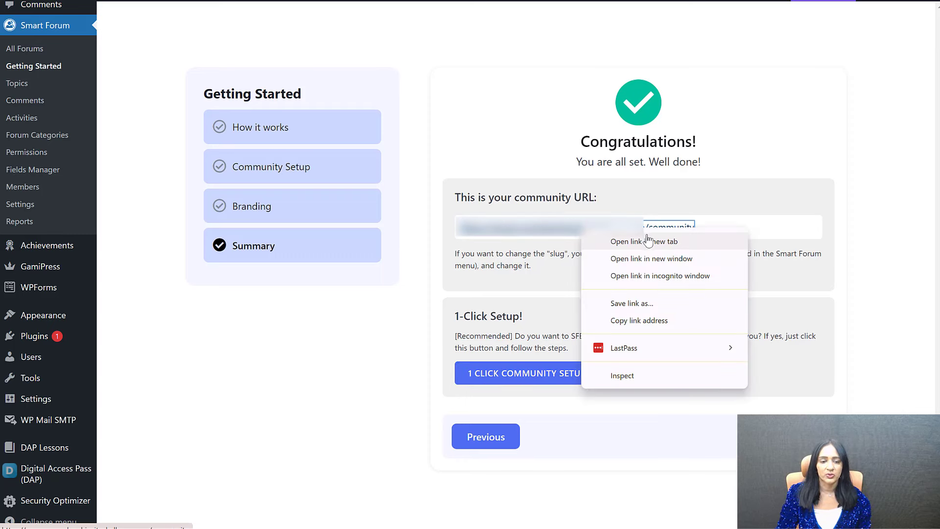
{"action": "left_click", "coordinate": [641, 240]}
{"action": "key", "text": "ctrl+Tab"}
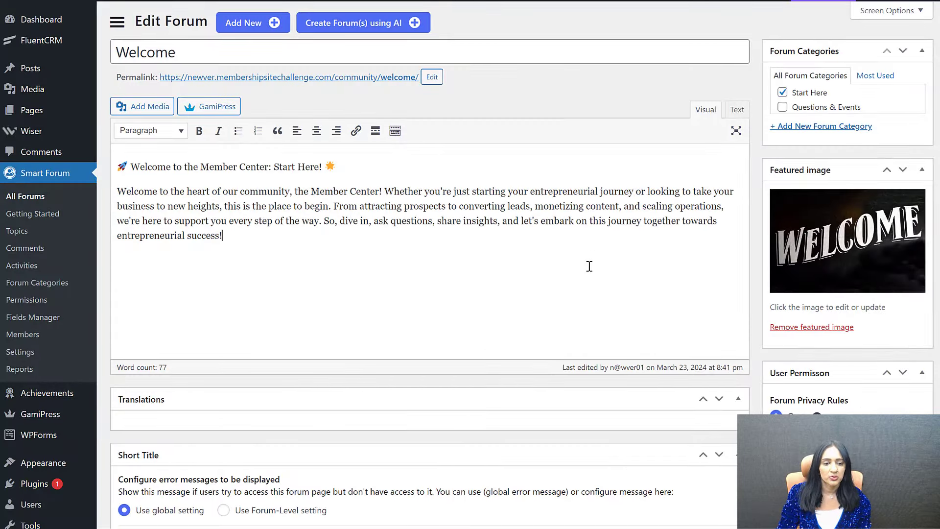
Set the Welcome forum's privacy rule to Private.
{"action": "left_click", "coordinate": [700, 242]}
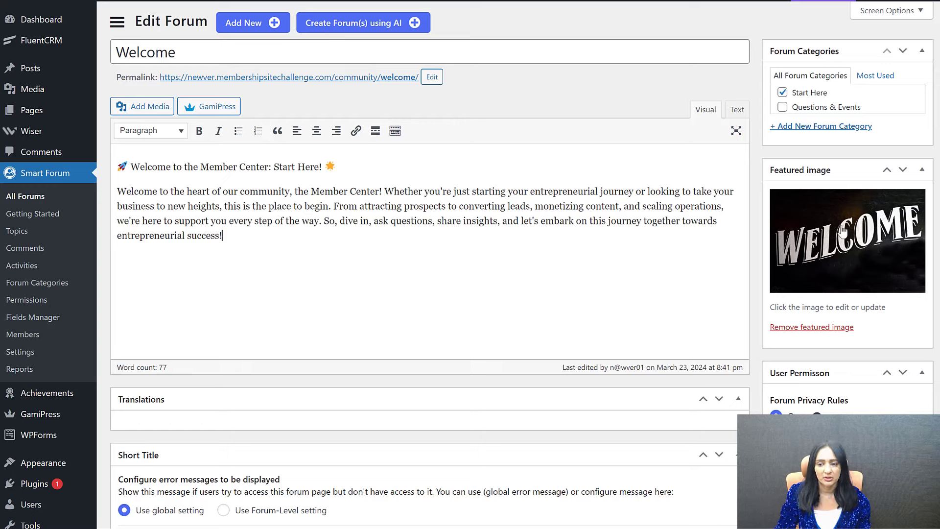
{"action": "scroll", "coordinate": [827, 279], "scroll_direction": "down", "scroll_amount": 3}
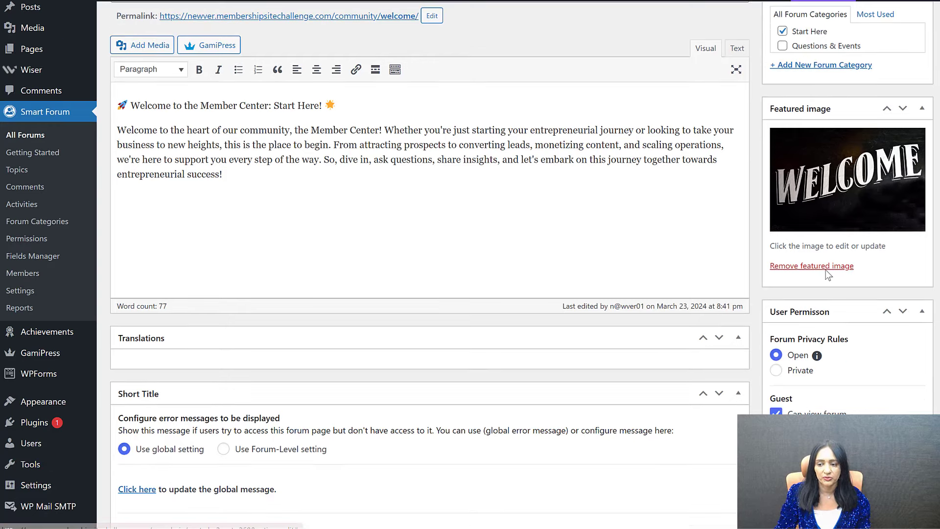
{"action": "scroll", "coordinate": [826, 278], "scroll_direction": "down", "scroll_amount": 1}
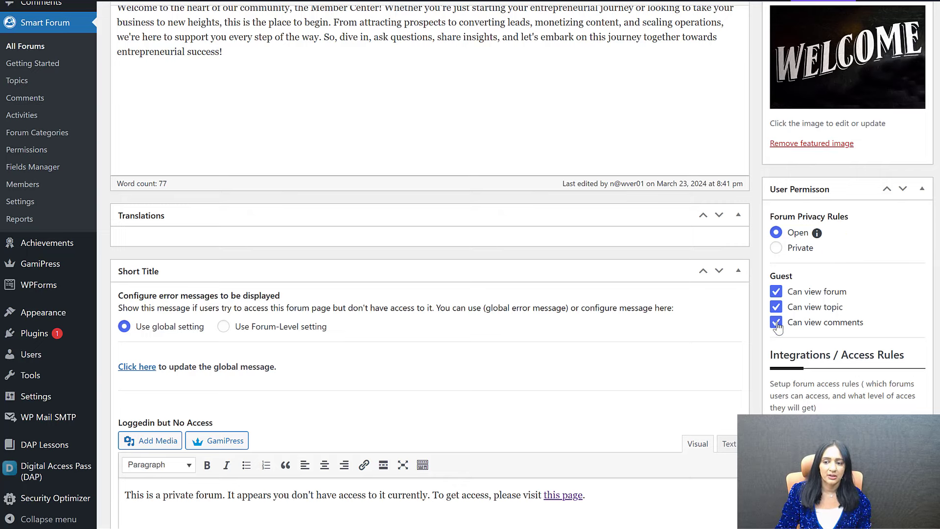
{"action": "left_click", "coordinate": [775, 247]}
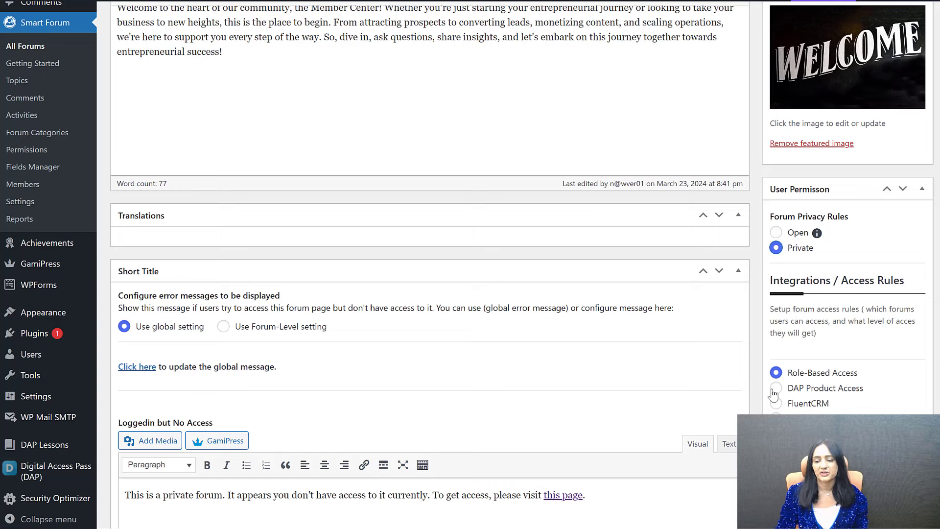
Keep Editors and Authors at Standard access in the role permission mapping.
{"action": "scroll", "coordinate": [824, 372], "scroll_direction": "down", "scroll_amount": 4}
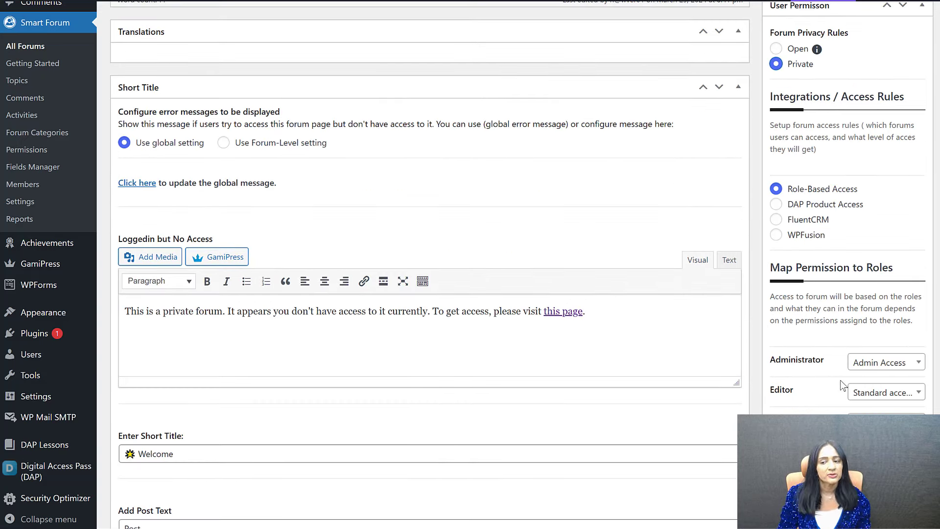
{"action": "scroll", "coordinate": [840, 380], "scroll_direction": "down", "scroll_amount": 3}
{"action": "scroll", "coordinate": [833, 369], "scroll_direction": "up", "scroll_amount": 5}
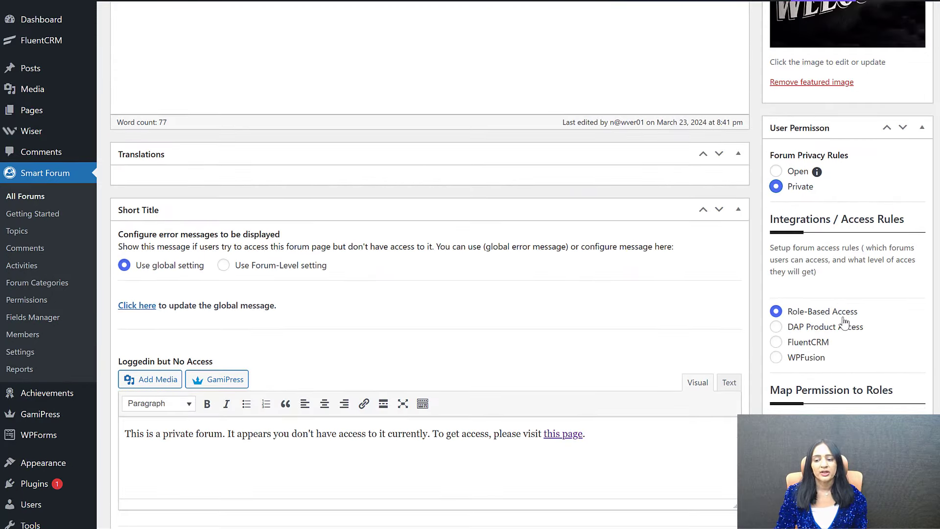
{"action": "scroll", "coordinate": [832, 333], "scroll_direction": "down", "scroll_amount": 4}
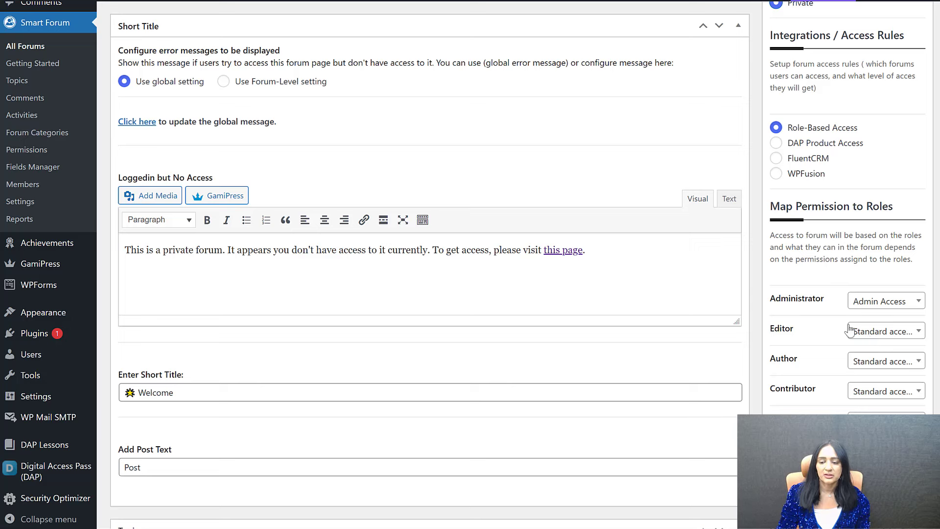
{"action": "left_click", "coordinate": [855, 331]}
{"action": "left_click", "coordinate": [857, 332]}
{"action": "left_click", "coordinate": [882, 361]}
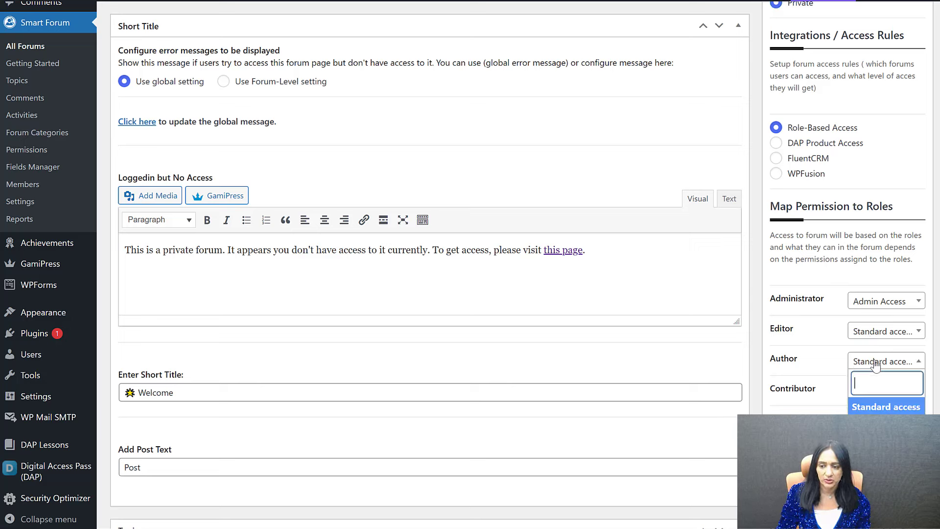
{"action": "left_click", "coordinate": [912, 360]}
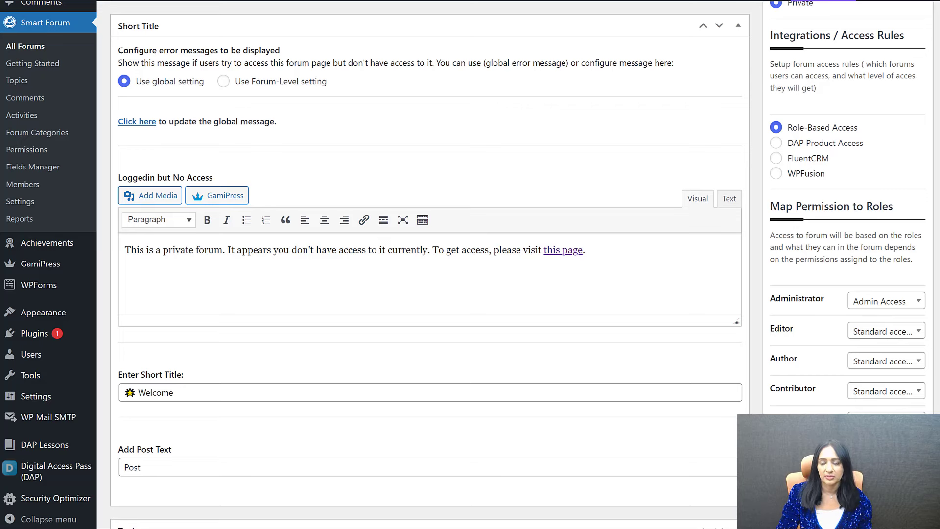
{"action": "scroll", "coordinate": [835, 260], "scroll_direction": "up", "scroll_amount": 4}
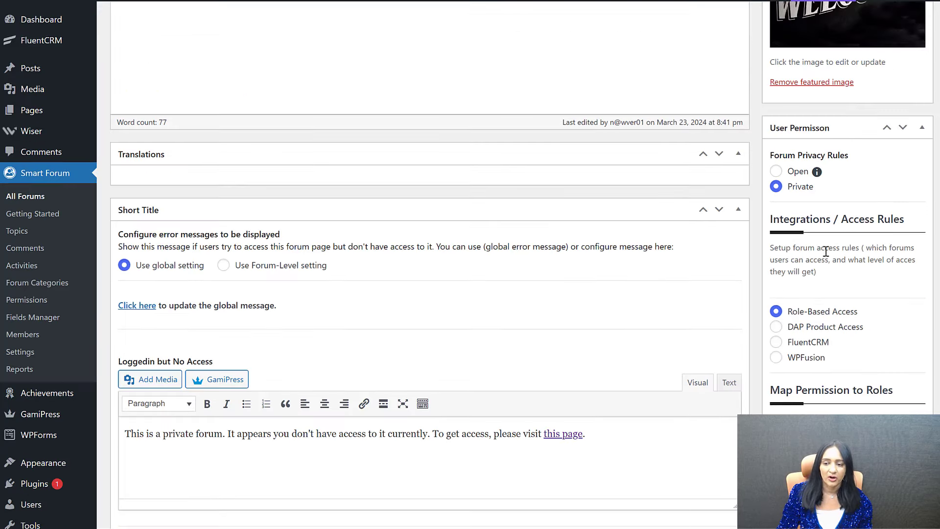
Base Welcome forum access on DAP products, keeping Standard access for holders and letting Administrator bypass.
{"action": "left_click", "coordinate": [776, 327]}
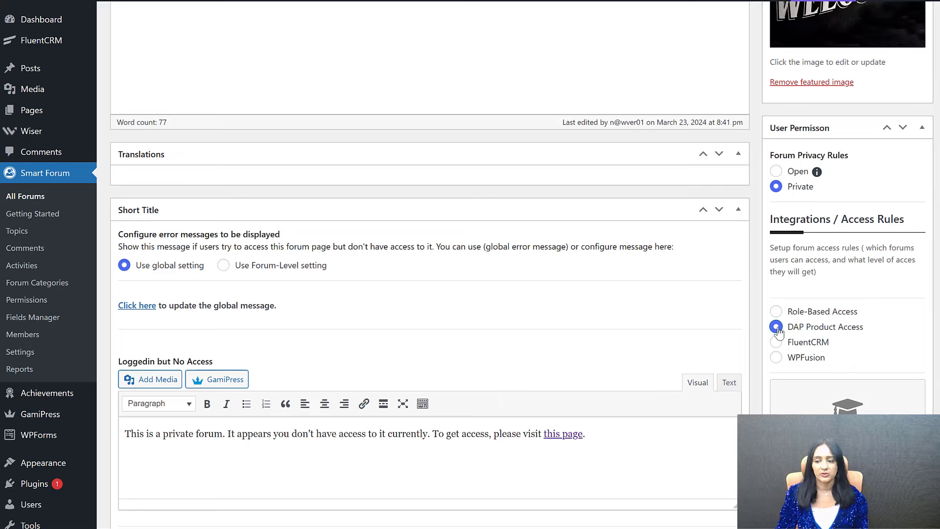
{"action": "left_click", "coordinate": [846, 399]}
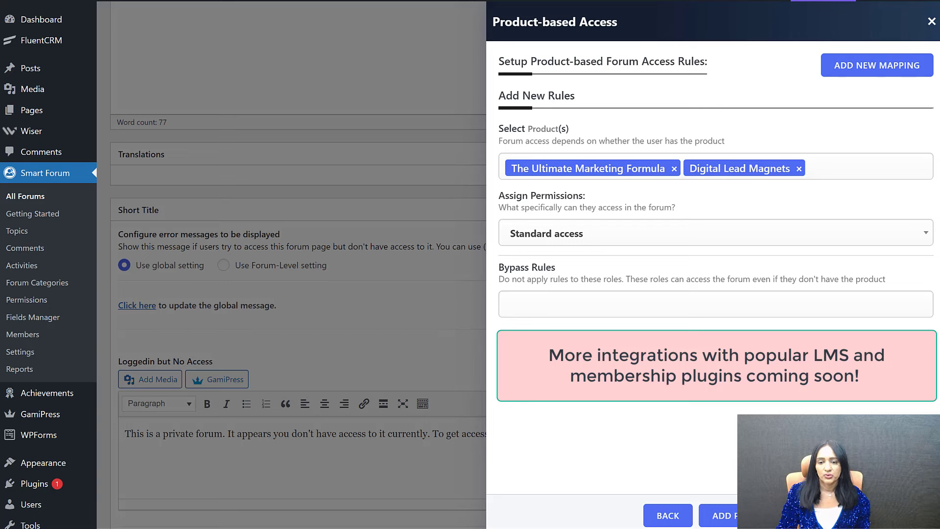
{"action": "left_click", "coordinate": [592, 241]}
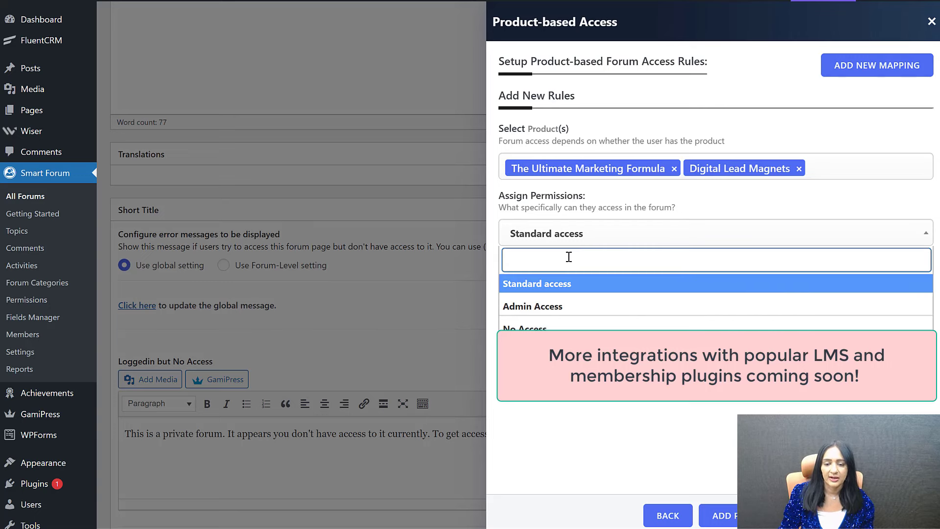
{"action": "left_click", "coordinate": [593, 240]}
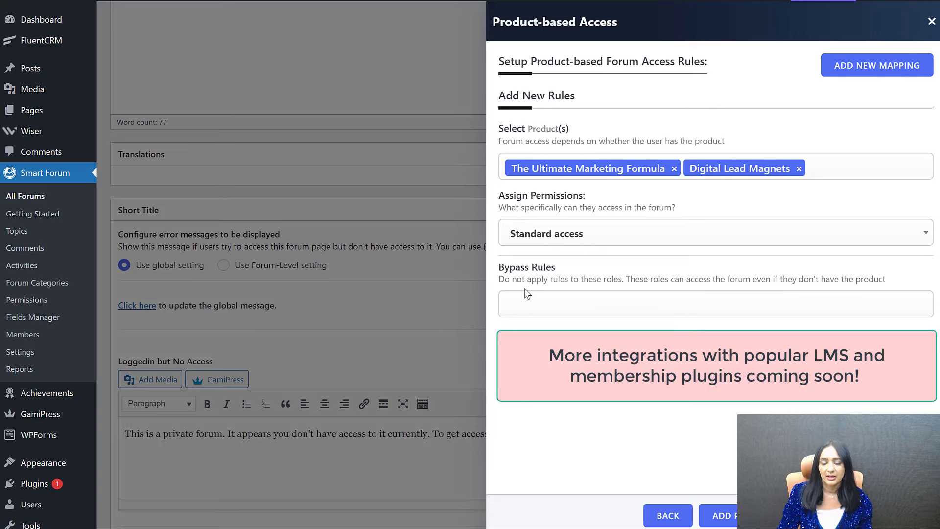
{"action": "left_click", "coordinate": [560, 304]}
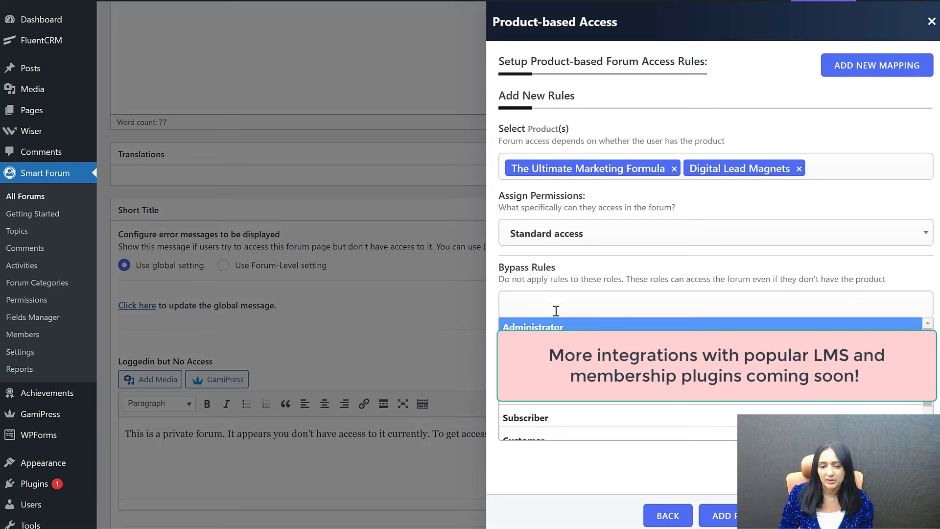
{"action": "left_click", "coordinate": [550, 321]}
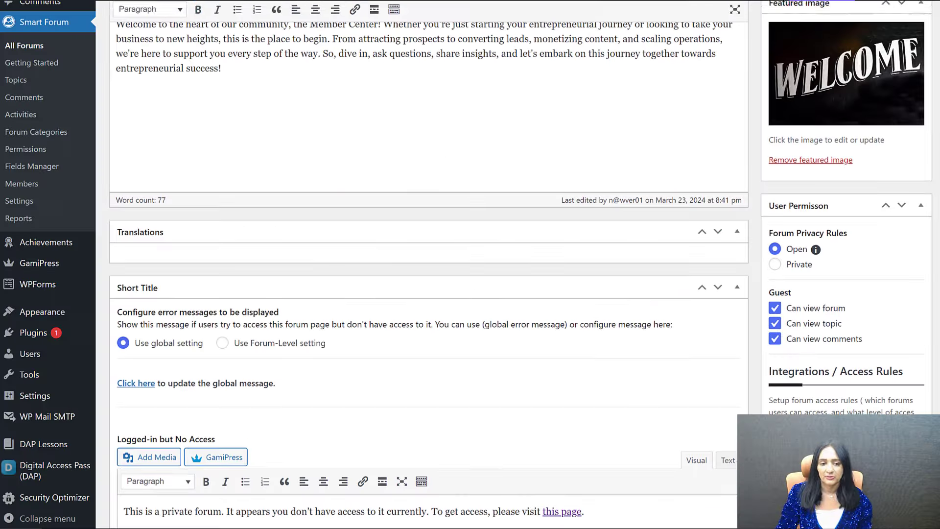
Review the text of the 'Logged-in but No Access' message, selecting and then deselecting its line.
{"action": "scroll", "coordinate": [520, 259], "scroll_direction": "down", "scroll_amount": 1}
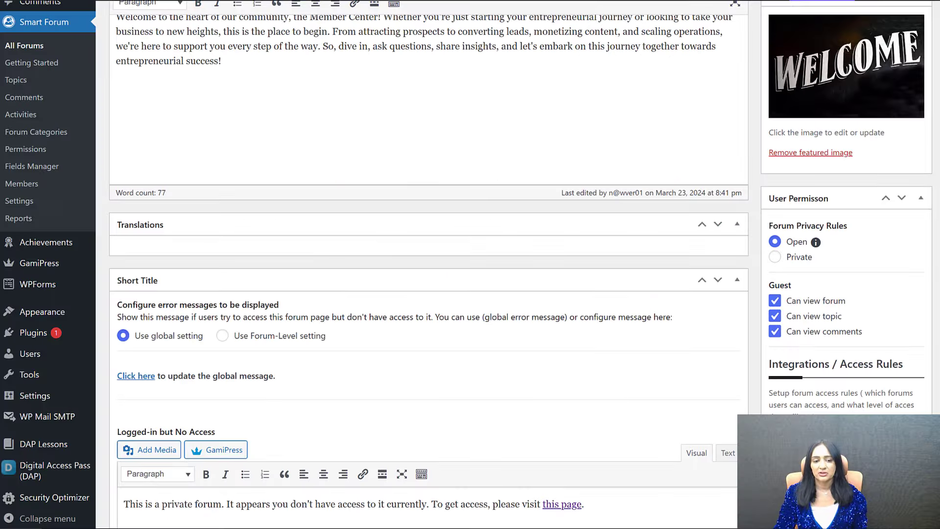
{"action": "scroll", "coordinate": [520, 254], "scroll_direction": "down", "scroll_amount": 3}
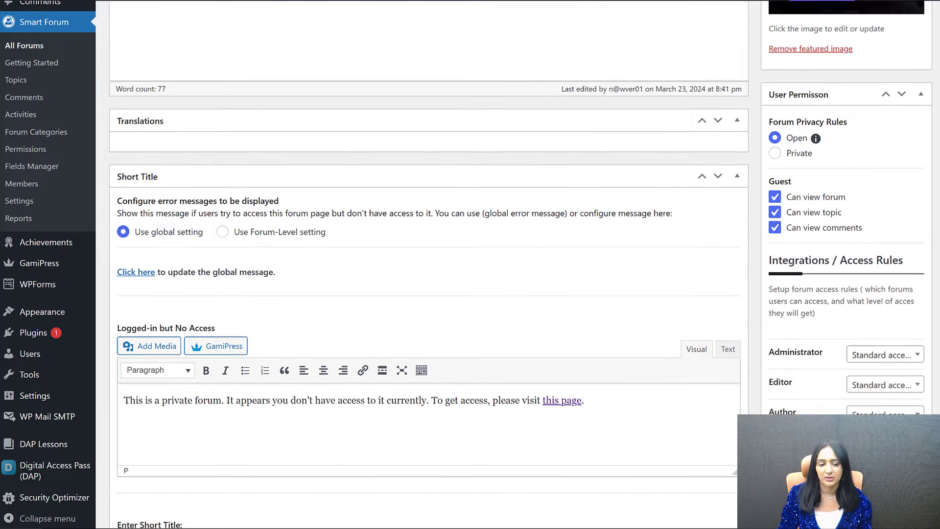
{"action": "left_click_drag", "start_coordinate": [279, 182], "coordinate": [117, 186]}
{"action": "left_click", "coordinate": [222, 405]}
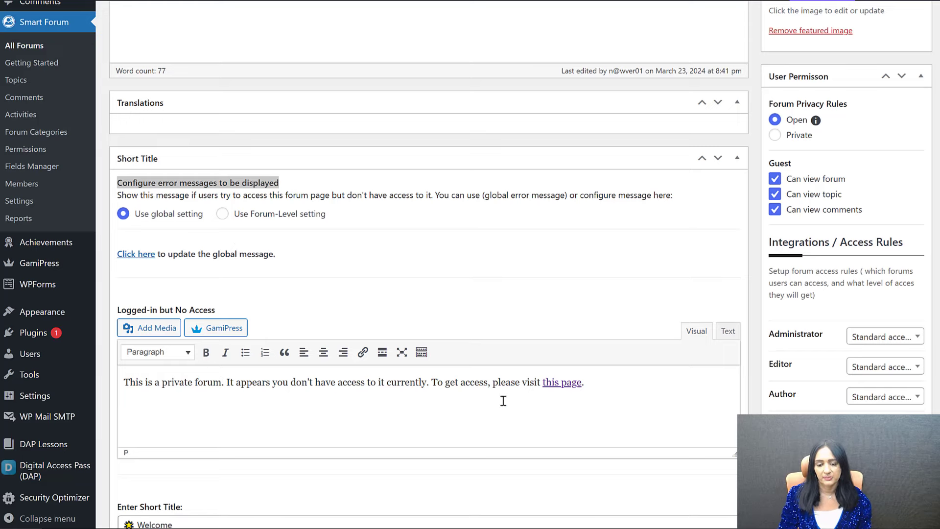
{"action": "left_click_drag", "start_coordinate": [594, 387], "coordinate": [9, 353]}
{"action": "left_click", "coordinate": [424, 424]}
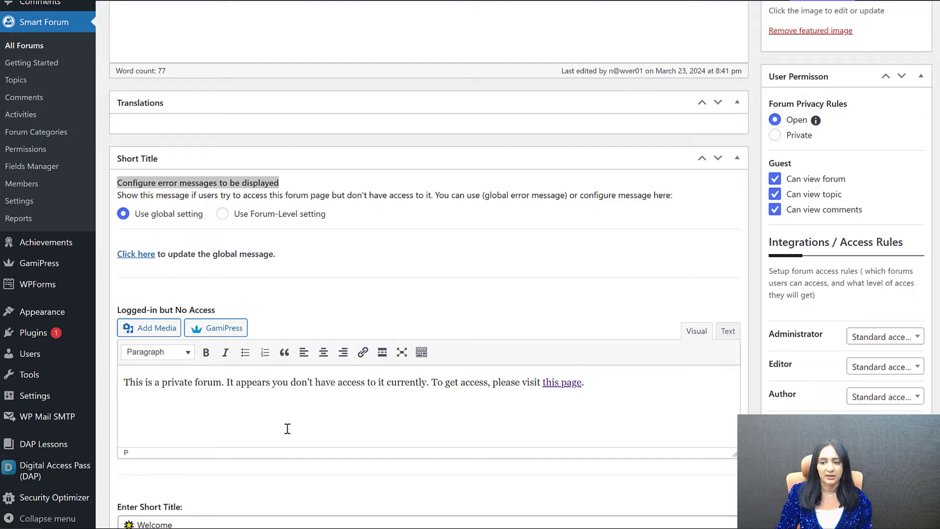
{"action": "scroll", "coordinate": [363, 376], "scroll_direction": "down", "scroll_amount": 8}
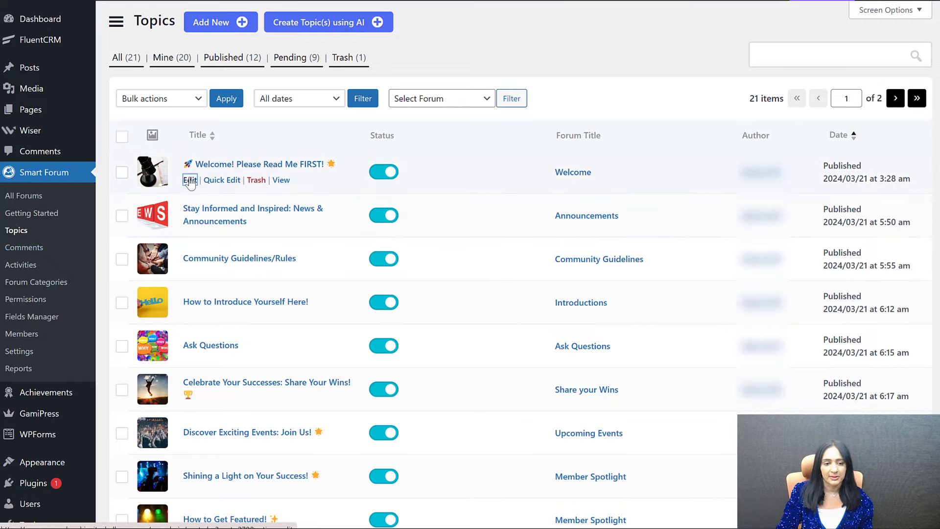
Open 'Welcome! Please Read Me FIRST!' for editing and check its HTML before returning to Visual.
{"action": "left_click", "coordinate": [190, 180]}
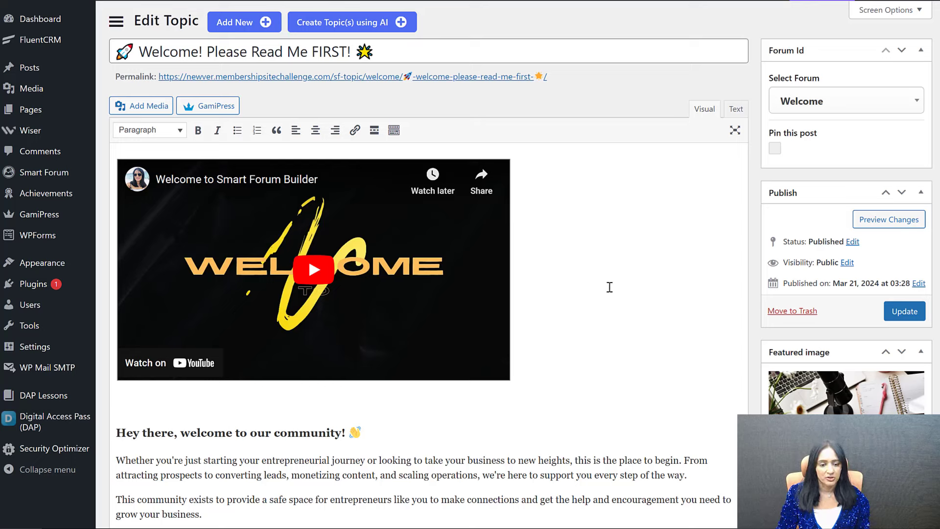
{"action": "scroll", "coordinate": [609, 287], "scroll_direction": "down", "scroll_amount": 6}
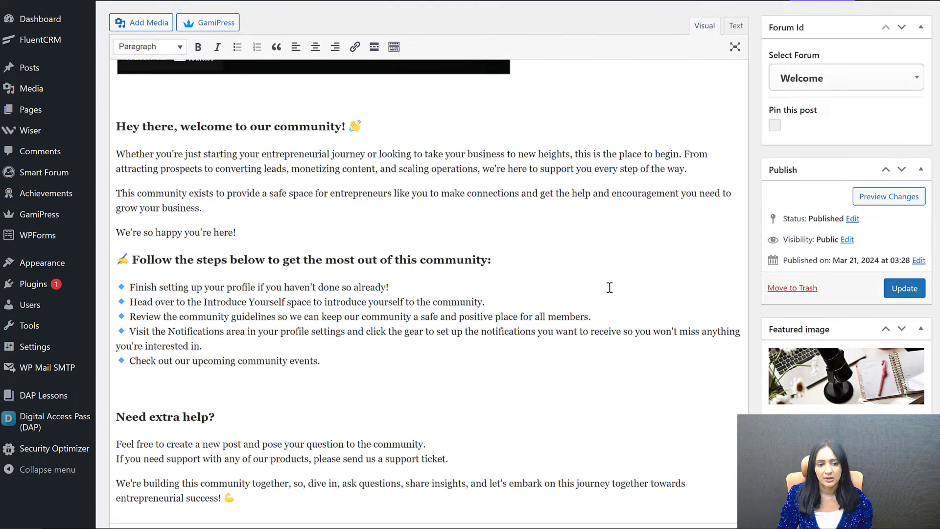
{"action": "scroll", "coordinate": [609, 287], "scroll_direction": "down", "scroll_amount": 3}
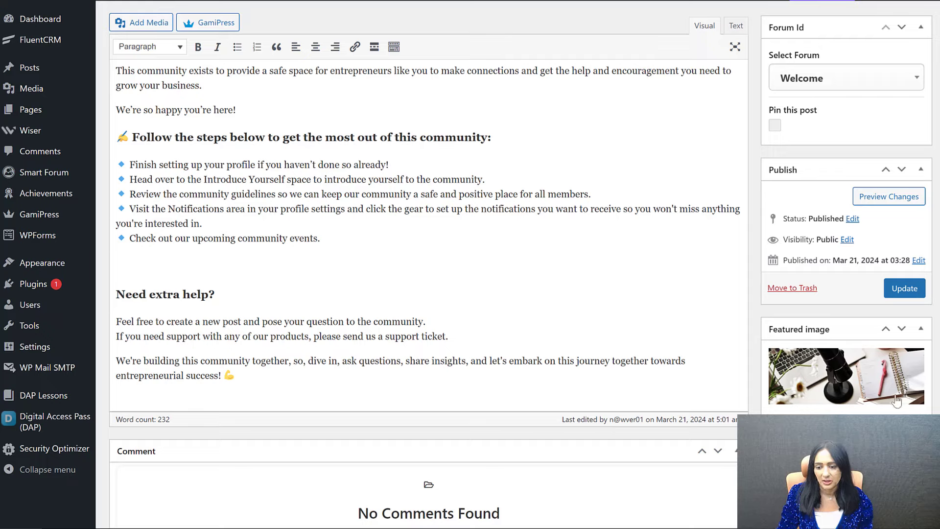
{"action": "scroll", "coordinate": [558, 252], "scroll_direction": "up", "scroll_amount": 9}
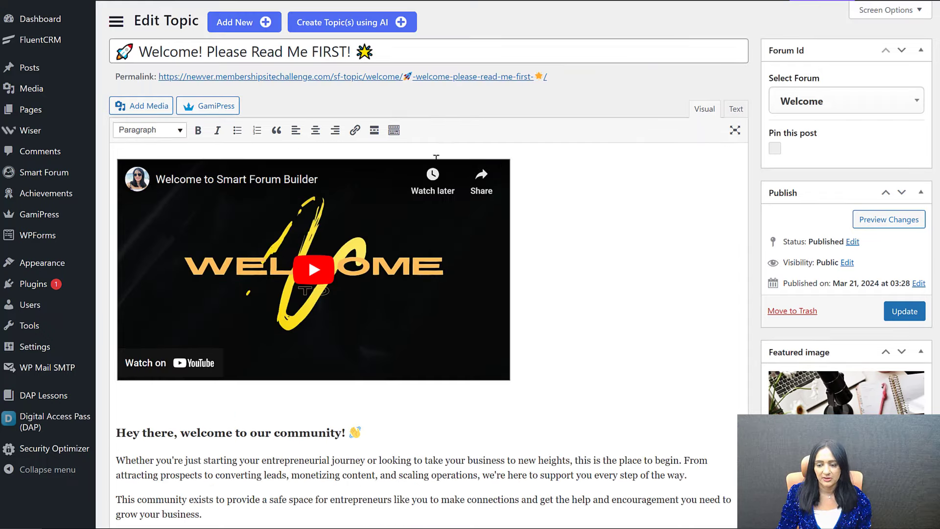
{"action": "left_click", "coordinate": [737, 108]}
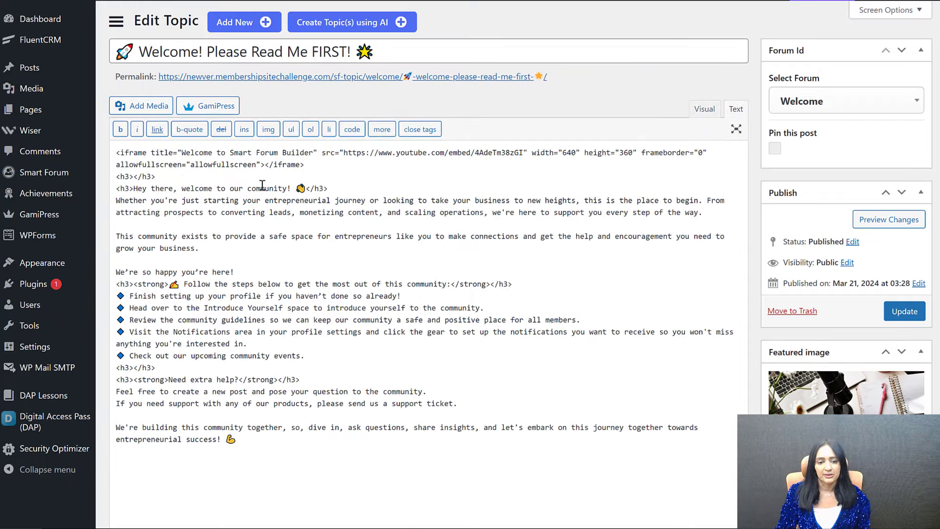
{"action": "left_click", "coordinate": [696, 113]}
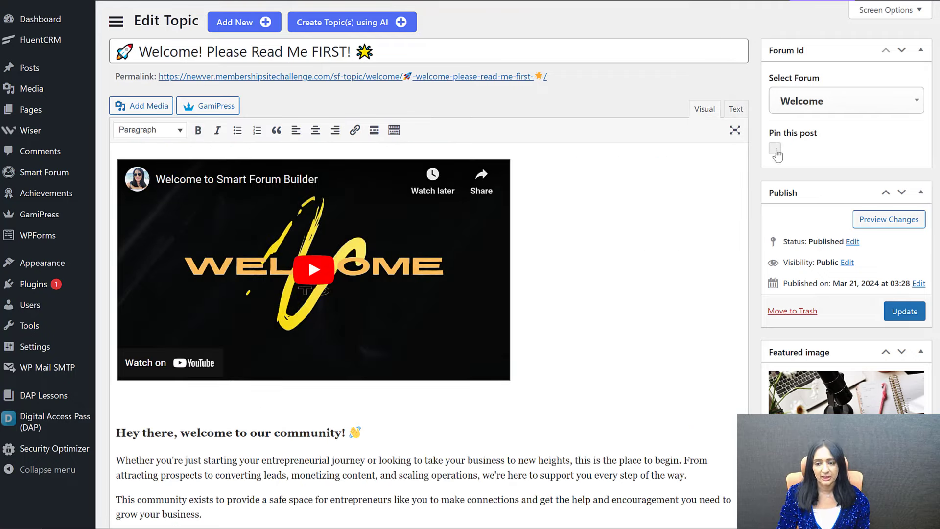
Keep Welcome as the topic's forum and mark the topic to be pinned.
{"action": "left_click", "coordinate": [824, 104]}
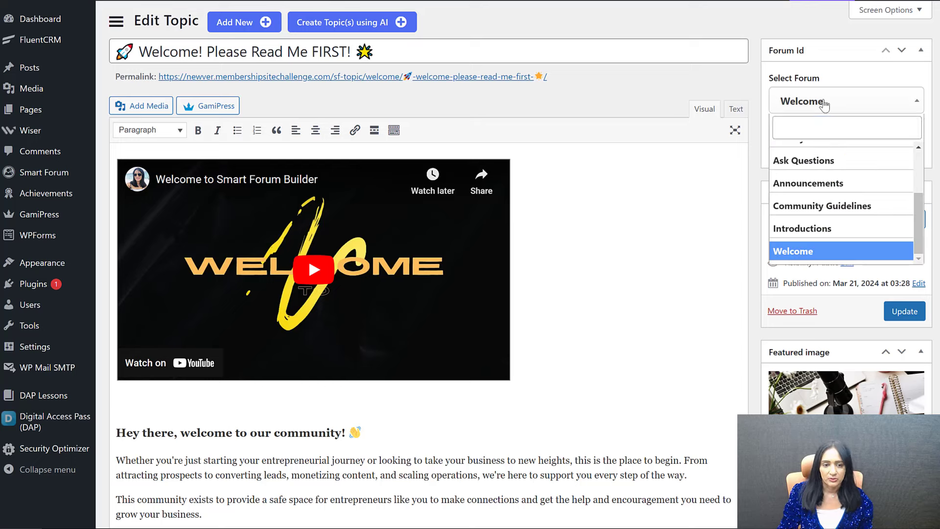
{"action": "left_click", "coordinate": [824, 104]}
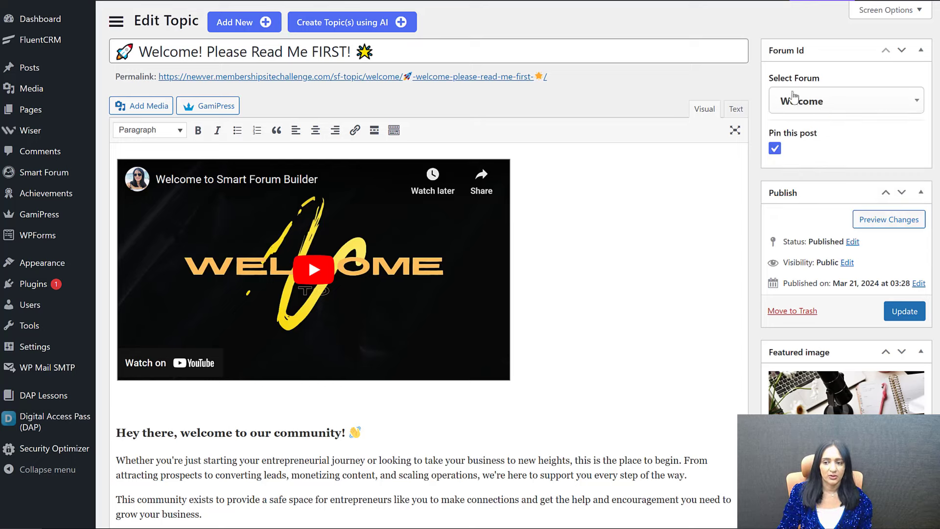
{"action": "left_click", "coordinate": [830, 109]}
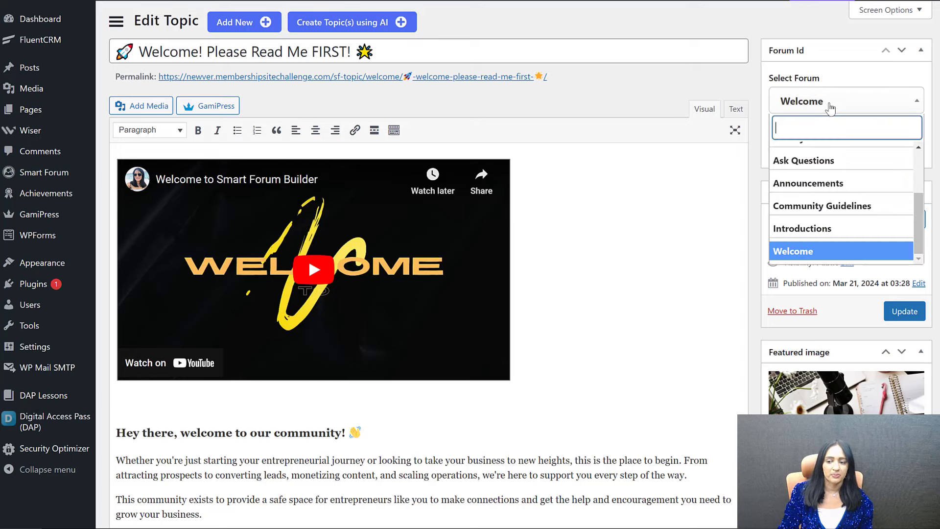
{"action": "left_click", "coordinate": [830, 109]}
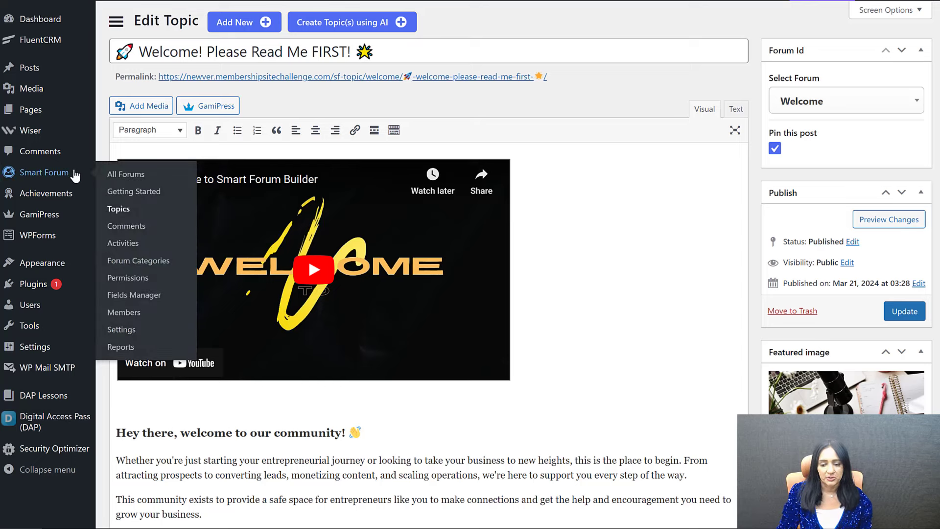
Go to the Smart Forum Comments list.
{"action": "mouse_move", "coordinate": [77, 181]}
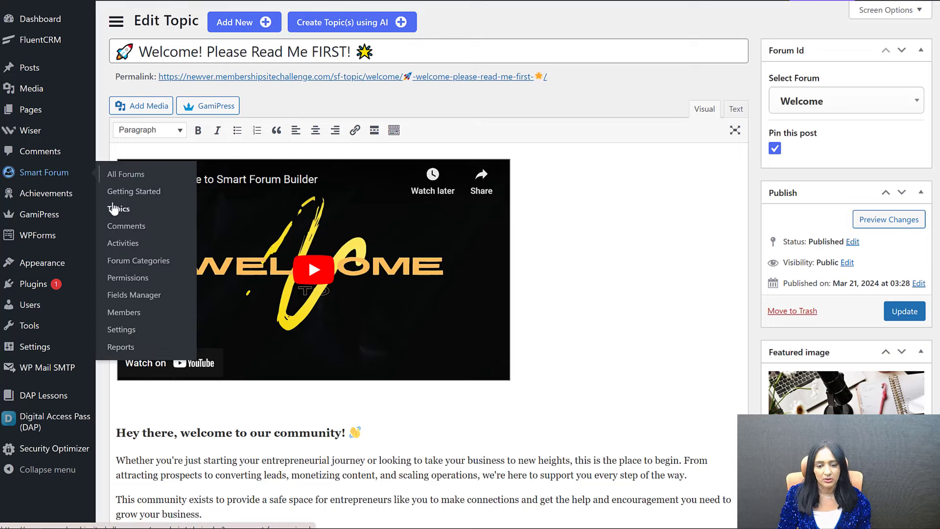
{"action": "right_click", "coordinate": [112, 226]}
{"action": "key", "text": "Escape"}
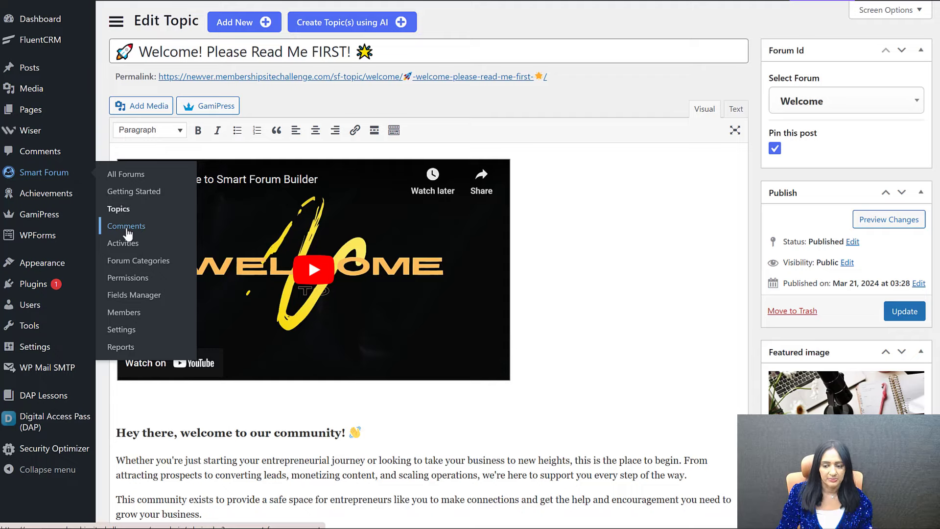
{"action": "left_click", "coordinate": [126, 234]}
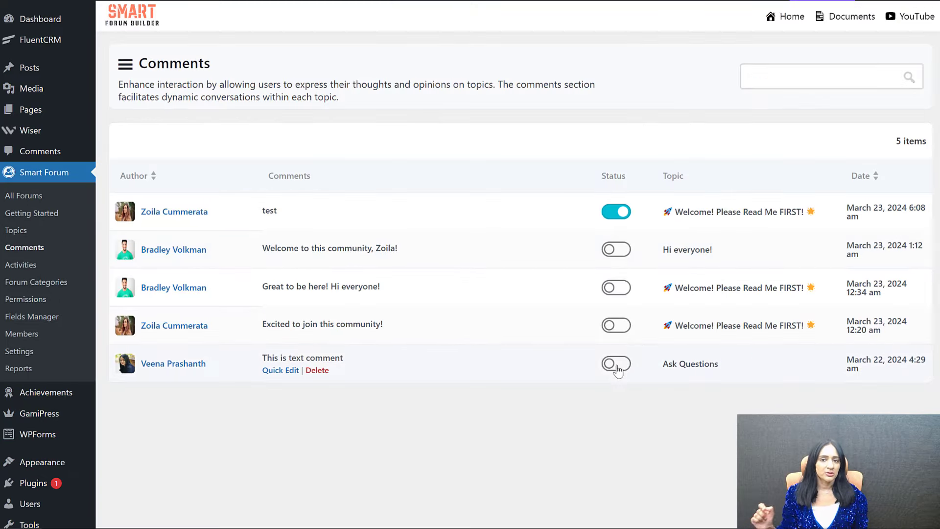
Approve 'Excited to join this community!' and the Hi everyone! reply, then quick-edit and select the reply's text.
{"action": "left_click", "coordinate": [615, 325]}
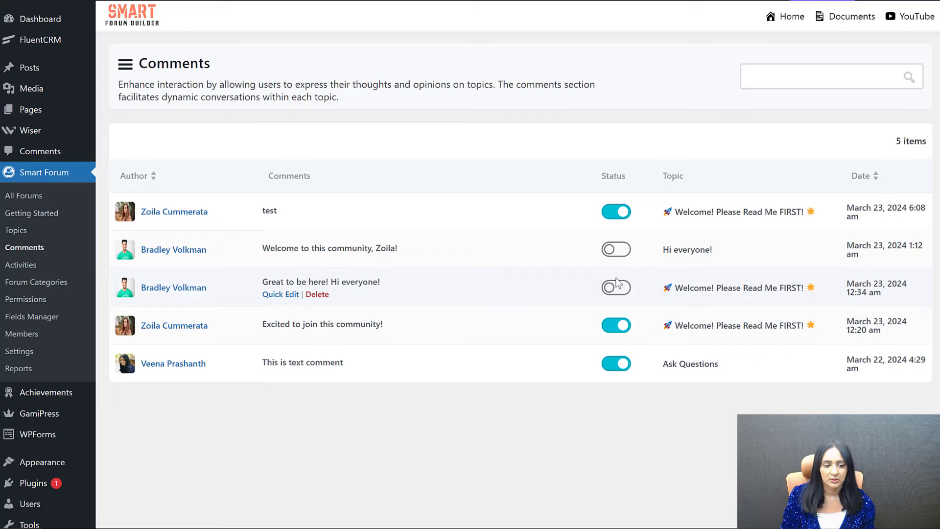
{"action": "left_click", "coordinate": [617, 250]}
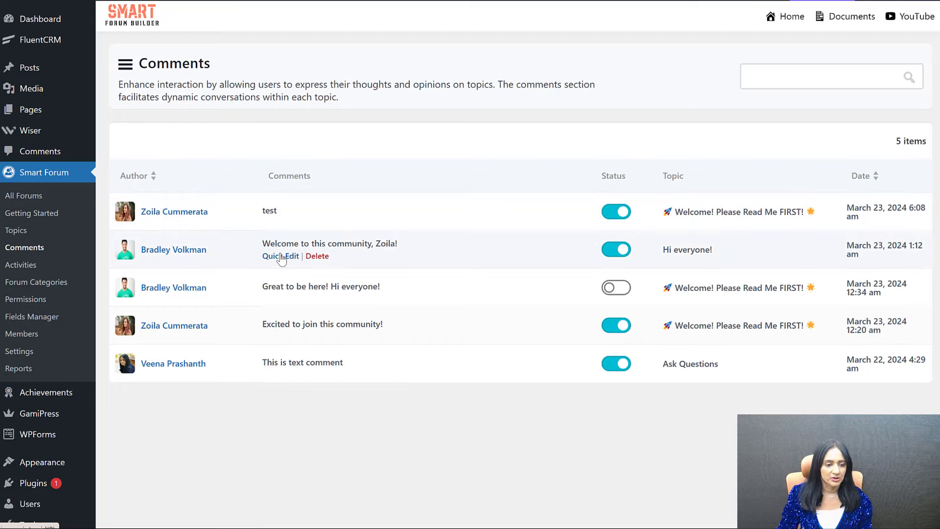
{"action": "left_click", "coordinate": [281, 256]}
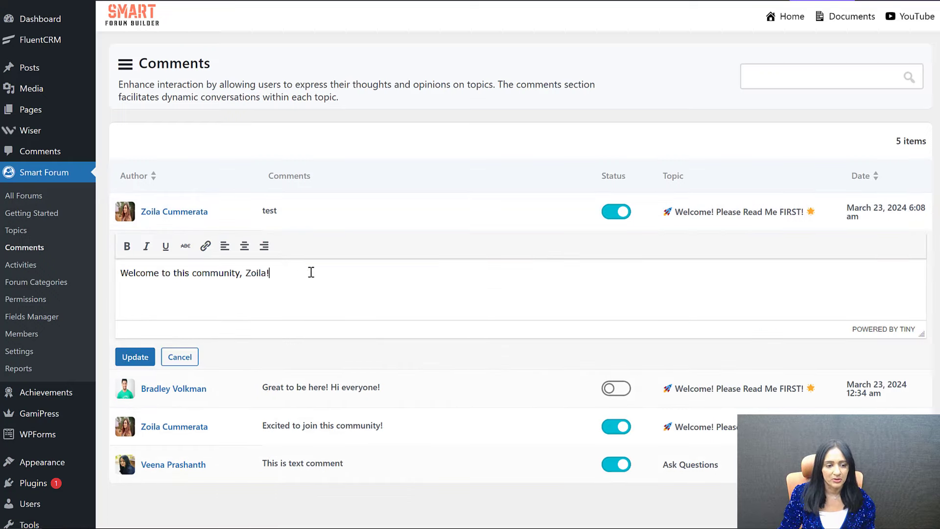
{"action": "left_click_drag", "start_coordinate": [311, 272], "coordinate": [122, 280]}
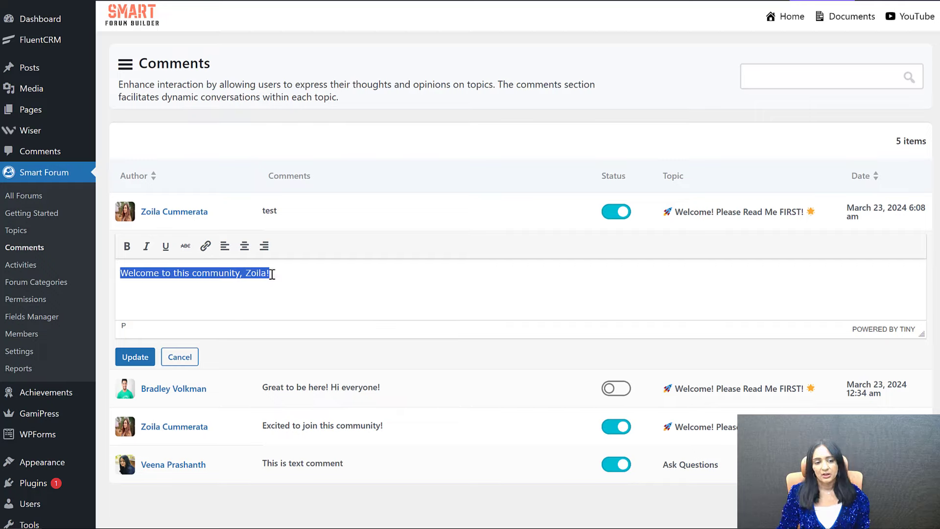
Open the Fields Manager's Template Customizer and preview the Register form template.
{"action": "left_click", "coordinate": [46, 316]}
{"action": "scroll", "coordinate": [320, 252], "scroll_direction": "down", "scroll_amount": 5}
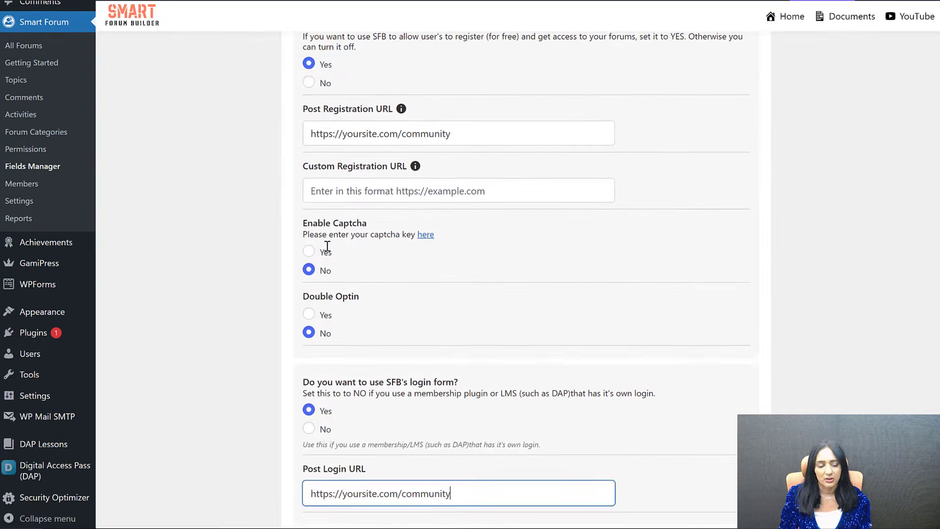
{"action": "scroll", "coordinate": [325, 251], "scroll_direction": "up", "scroll_amount": 5}
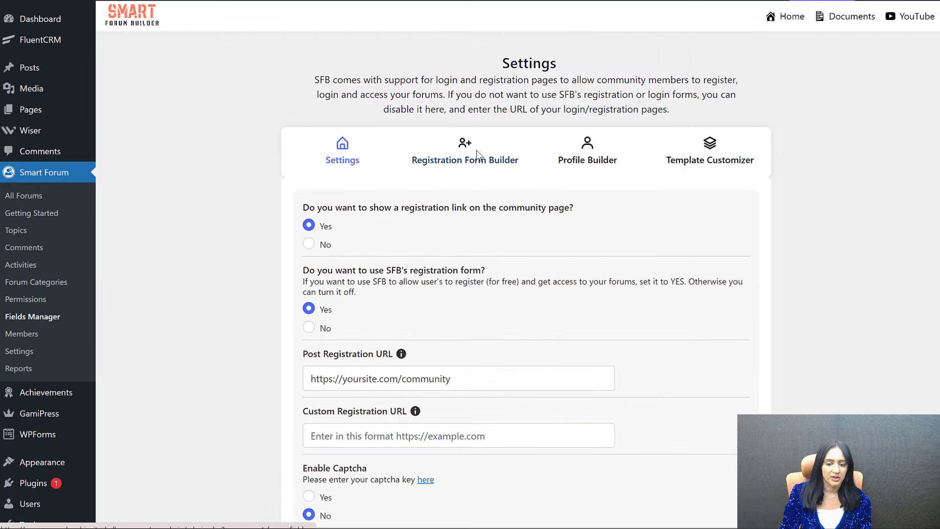
{"action": "left_click", "coordinate": [477, 151]}
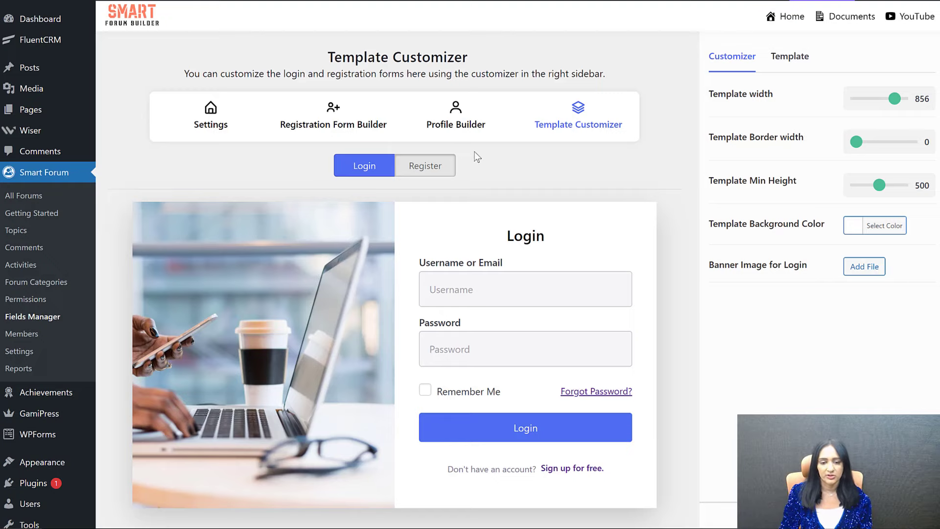
{"action": "left_click", "coordinate": [417, 167]}
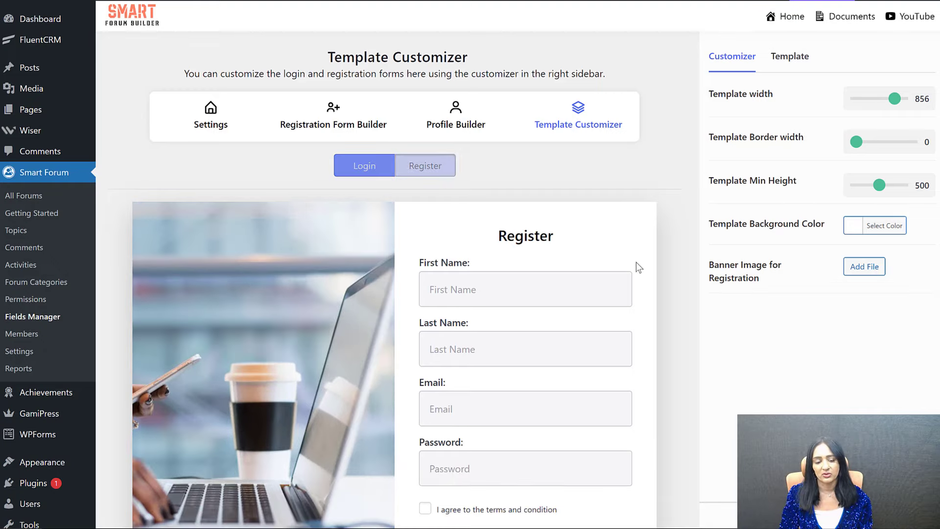
{"action": "scroll", "coordinate": [636, 264], "scroll_direction": "down", "scroll_amount": 3}
{"action": "scroll", "coordinate": [638, 270], "scroll_direction": "up", "scroll_amount": 3}
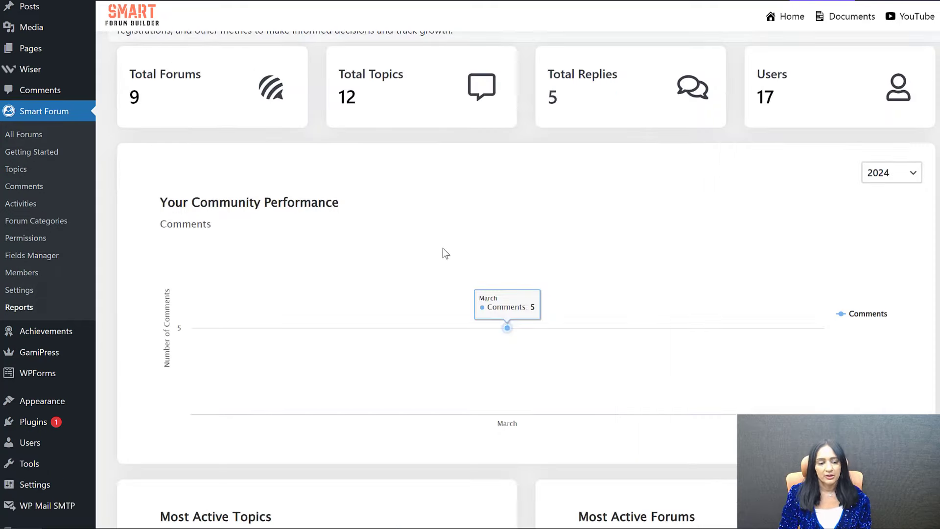
Scroll through the Reports dashboard's forum, topic, reply and user stats.
{"action": "scroll", "coordinate": [443, 247], "scroll_direction": "down", "scroll_amount": 7}
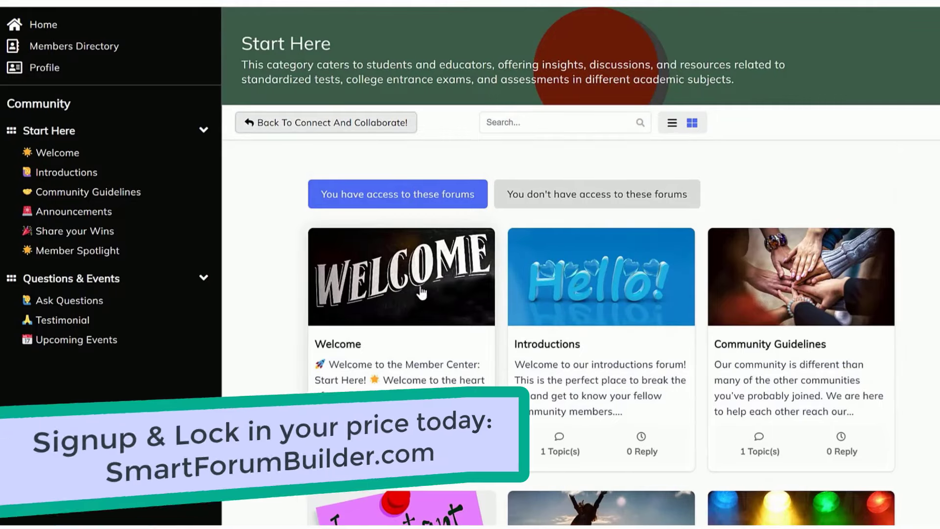
Open the Welcome forum's 'Welcome! Please Read Me FIRST!' topic and scroll through its video and greeting.
{"action": "left_click", "coordinate": [437, 308]}
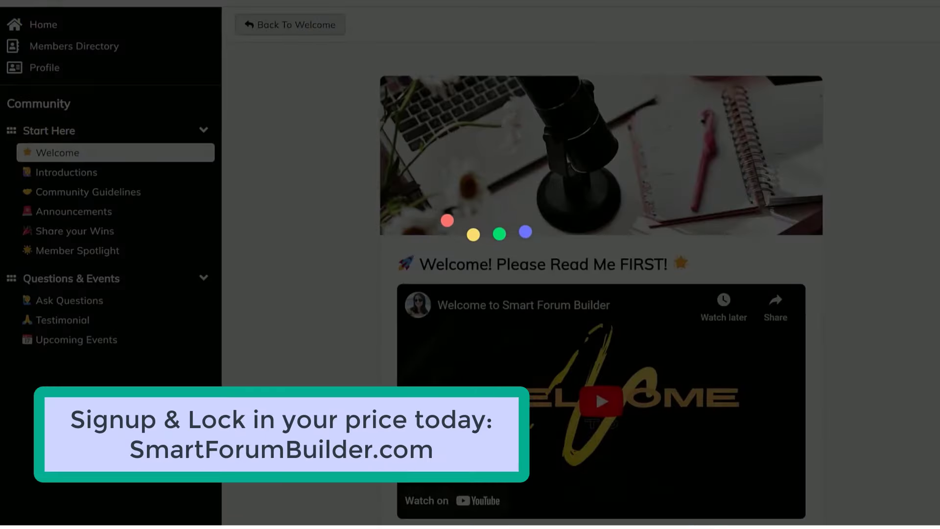
{"action": "scroll", "coordinate": [601, 294], "scroll_direction": "down", "scroll_amount": 15}
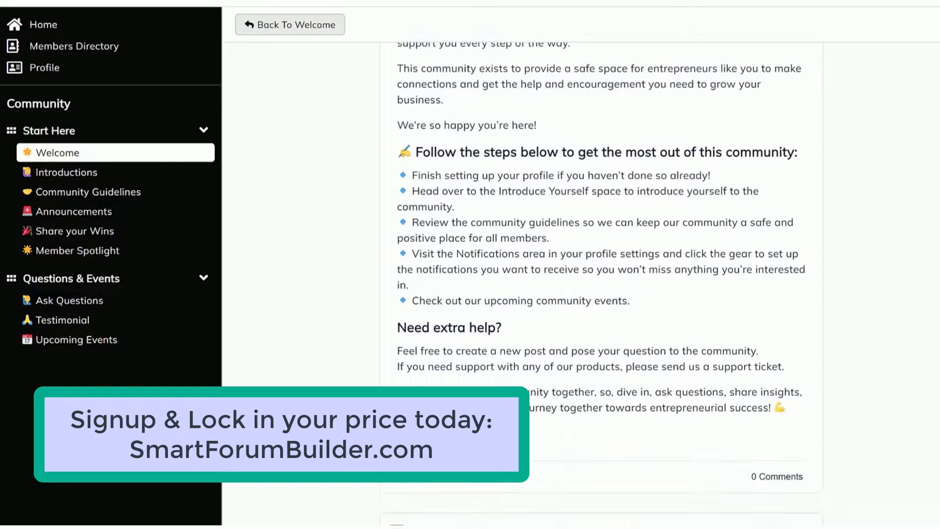
{"action": "scroll", "coordinate": [601, 245], "scroll_direction": "up", "scroll_amount": 10}
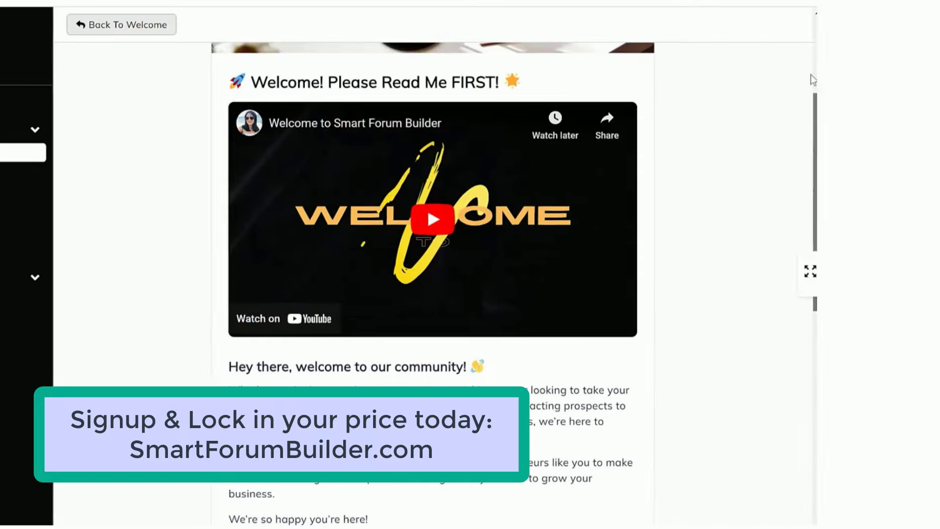